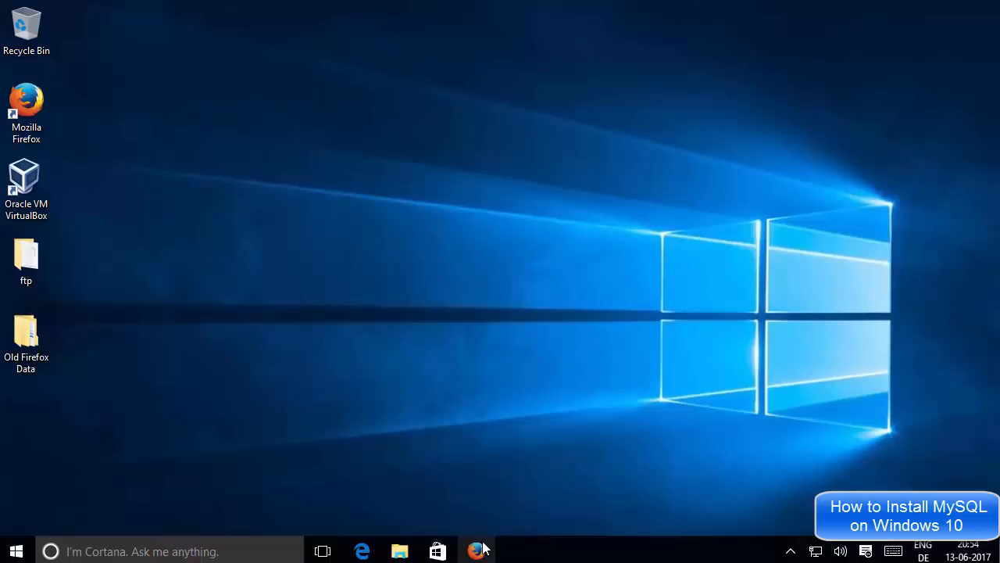
Step: Restore the minimized Firefox window with the 'download mysql' Google results
{"action": "left_click", "coordinate": [479, 546]}
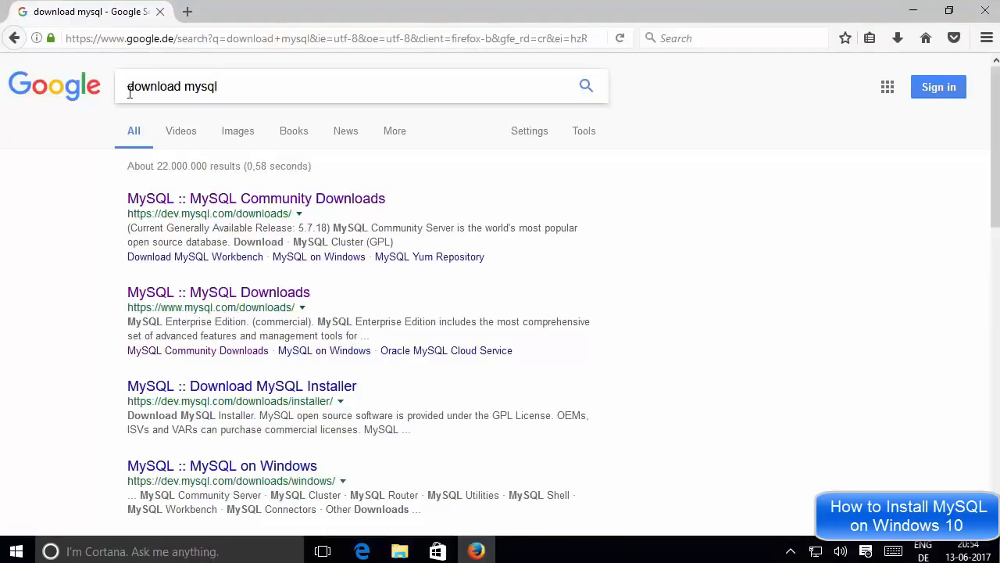
Step: Rerun the 'download mysql' search and open 'MySQL :: MySQL Community Downloads' in a new tab
{"action": "left_click", "coordinate": [229, 86]}
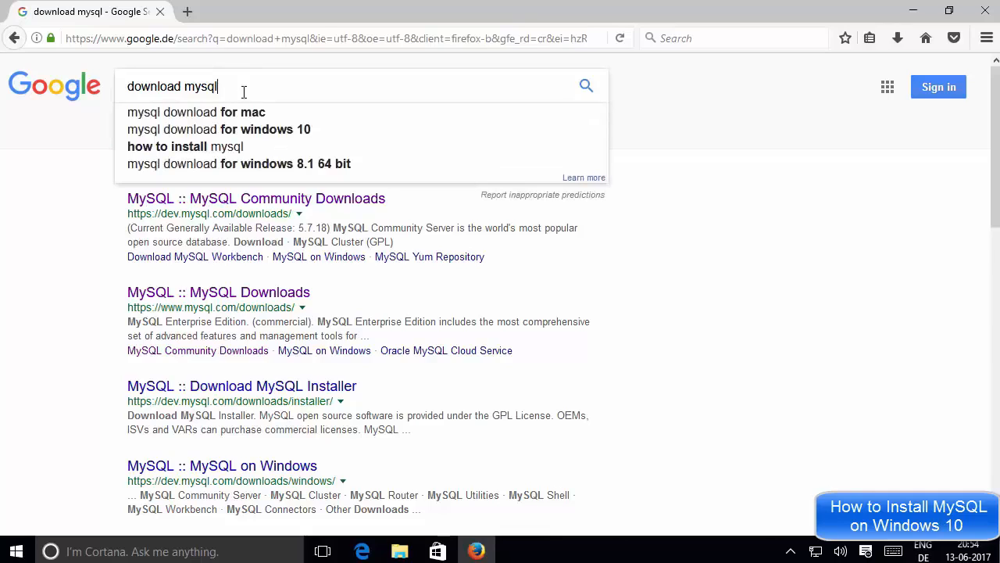
{"action": "left_click_drag", "start_coordinate": [244, 91], "coordinate": [134, 84]}
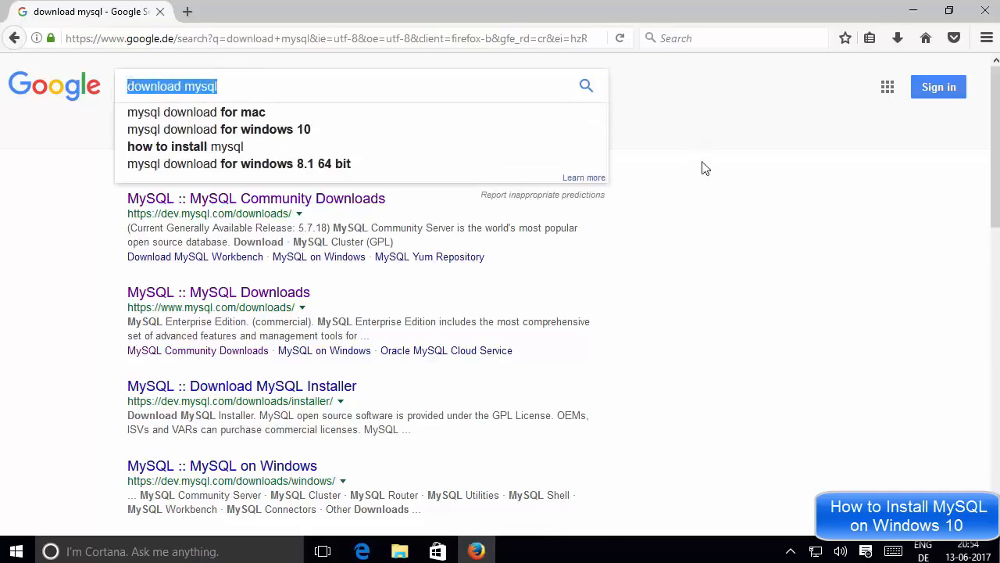
{"action": "left_click", "coordinate": [692, 178]}
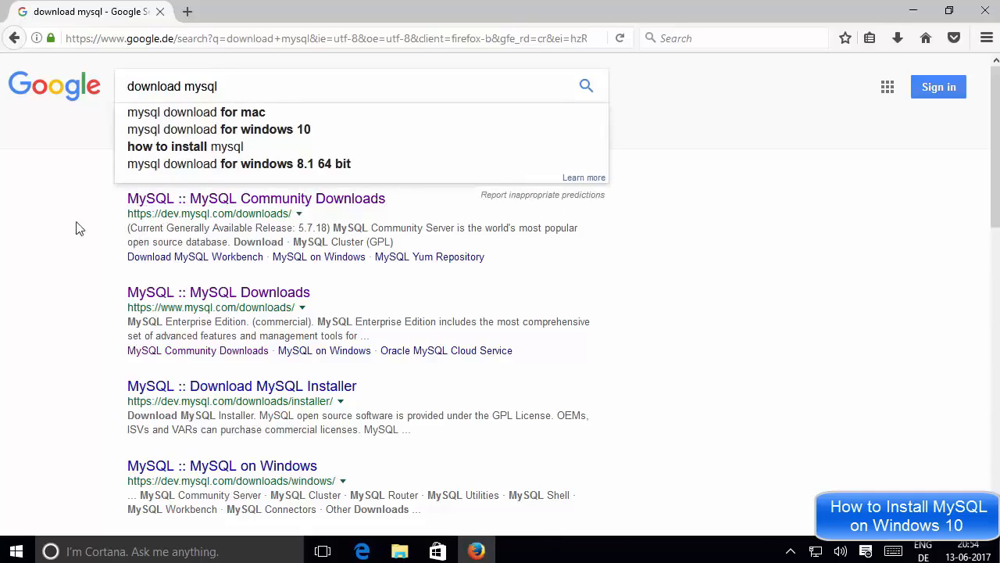
{"action": "left_click", "coordinate": [586, 86]}
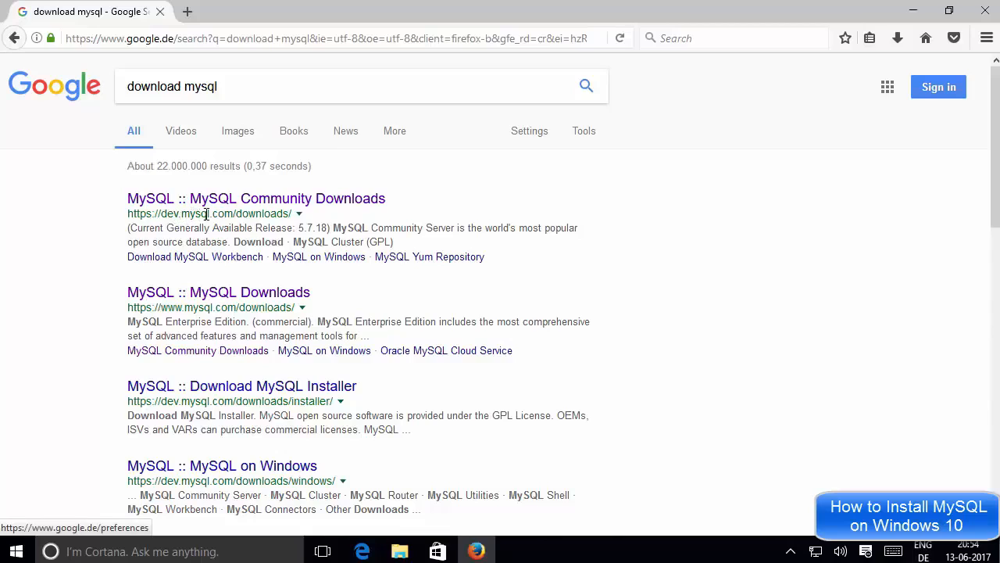
{"action": "middle_click", "coordinate": [273, 204]}
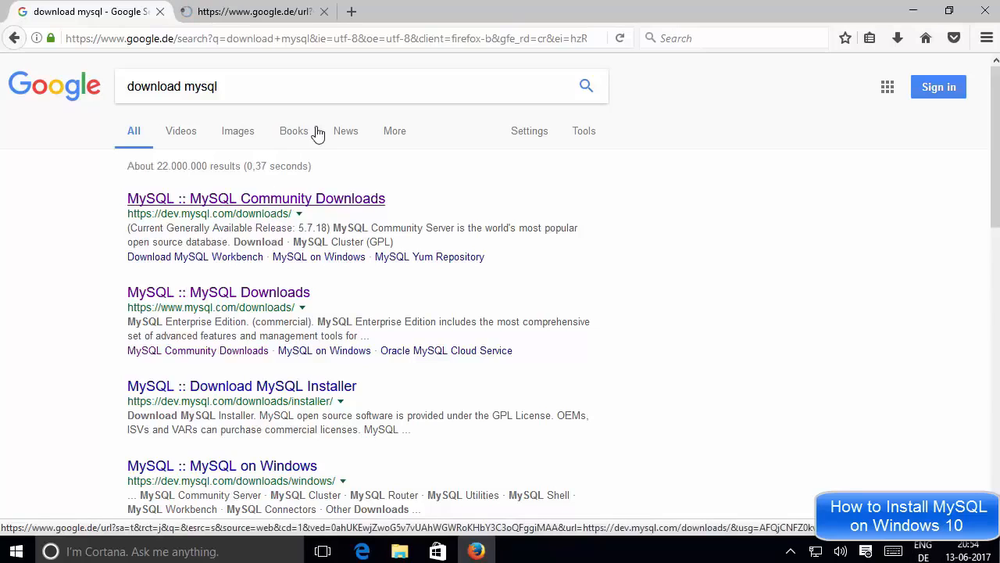
{"action": "left_click", "coordinate": [268, 14]}
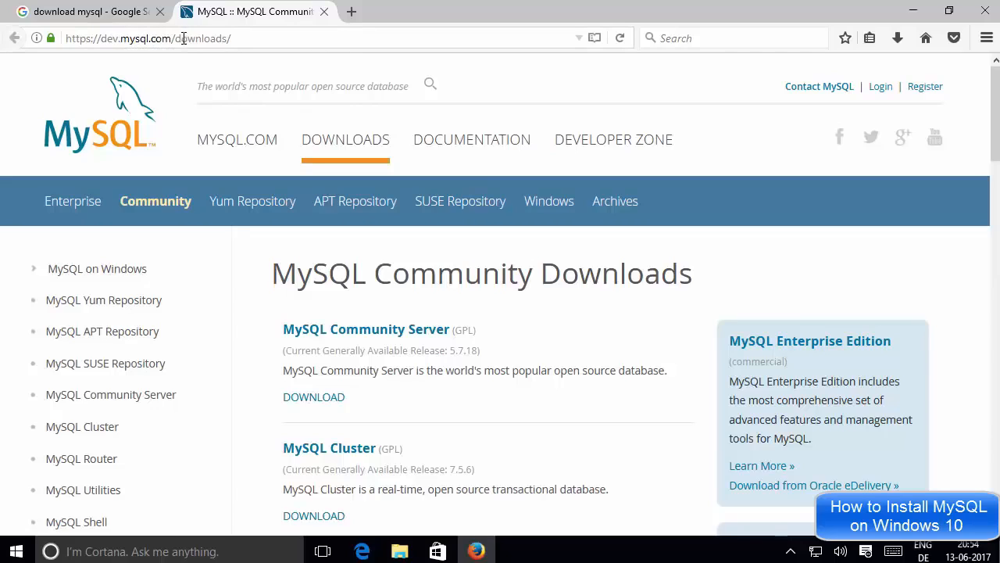
Step: Go to mysql.com/downloads and scroll to MySQL Community Edition (GPL)
{"action": "left_click", "coordinate": [109, 116]}
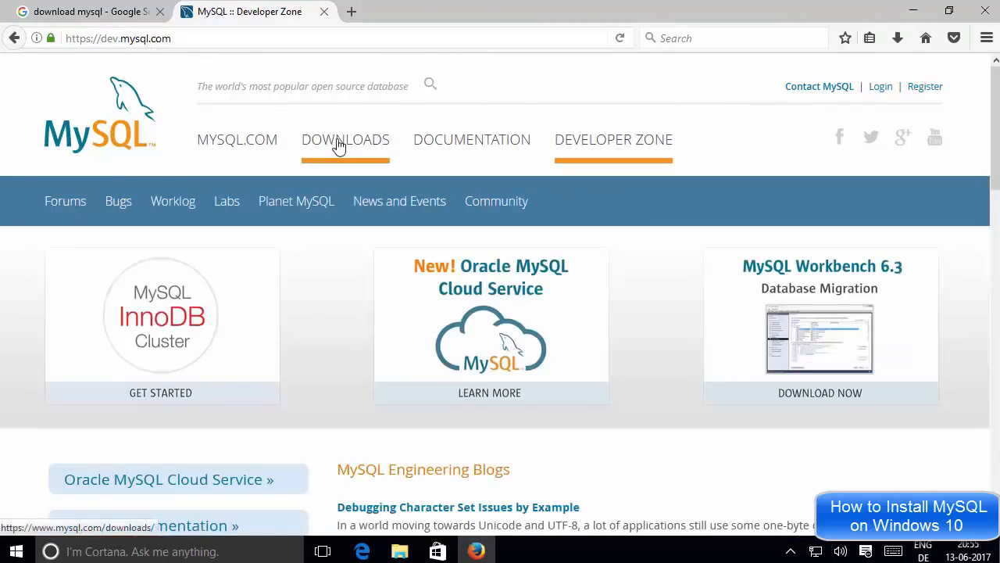
{"action": "left_click", "coordinate": [339, 146]}
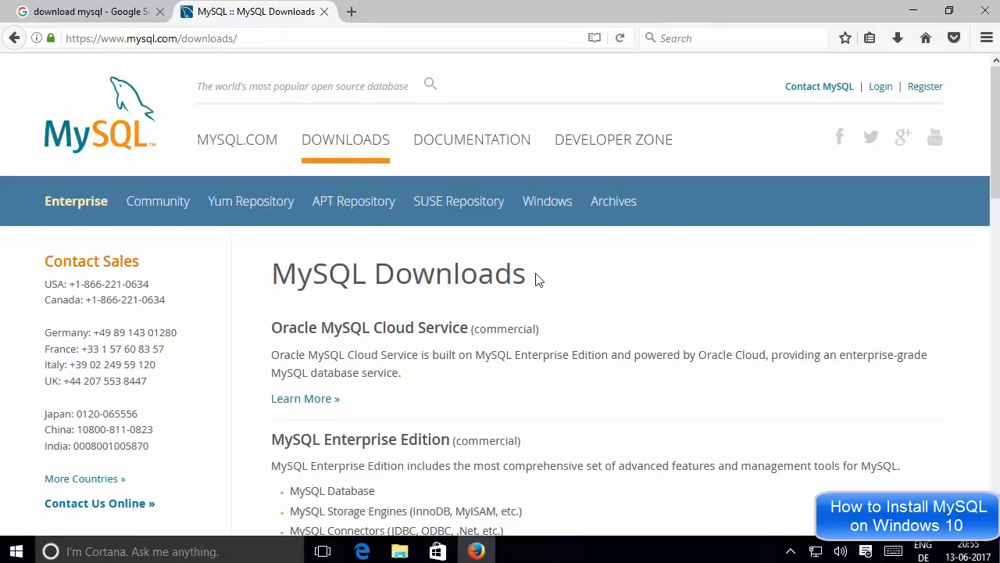
{"action": "scroll", "coordinate": [538, 280], "scroll_direction": "down", "scroll_amount": 2}
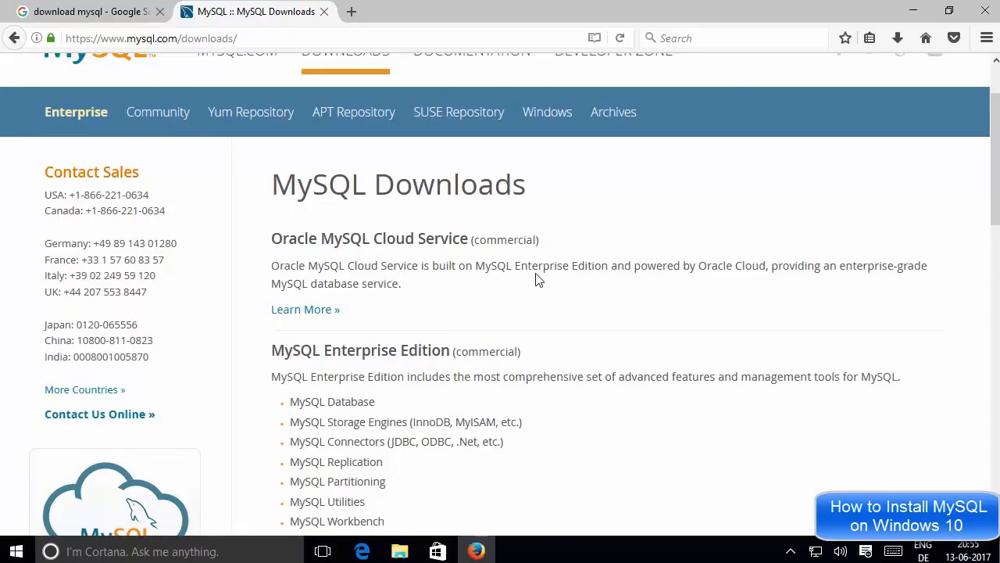
{"action": "scroll", "coordinate": [535, 258], "scroll_direction": "down", "scroll_amount": 7}
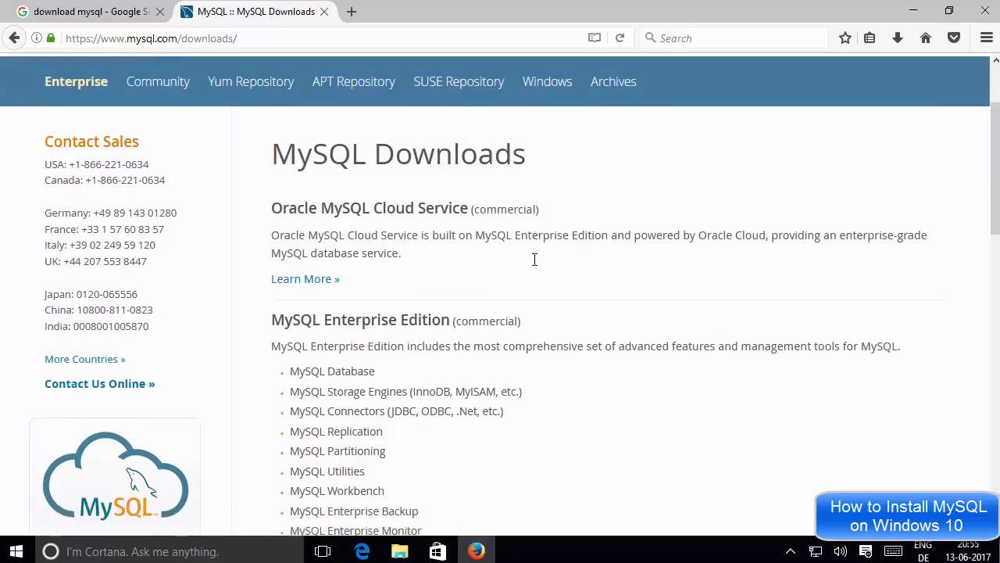
{"action": "scroll", "coordinate": [532, 264], "scroll_direction": "down", "scroll_amount": 8}
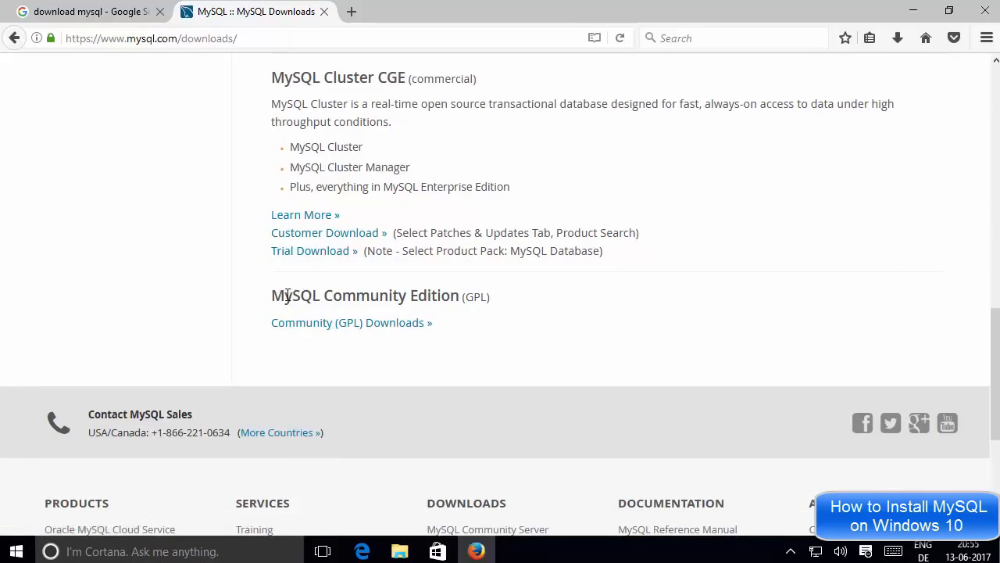
Step: Open Community (GPL) Downloads and browse Community Server 5.7.18, Cluster and Router
{"action": "left_click", "coordinate": [334, 331]}
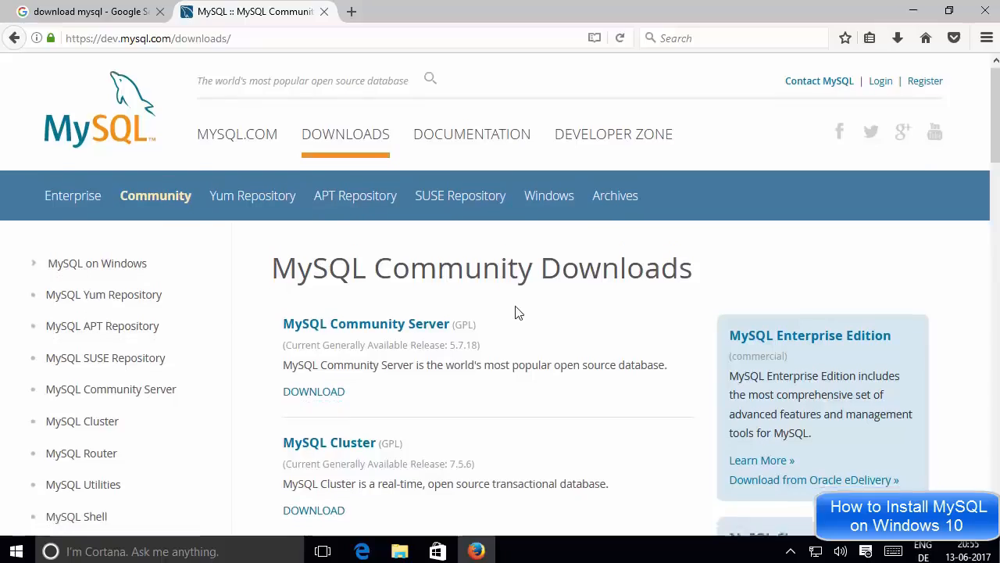
{"action": "scroll", "coordinate": [516, 312], "scroll_direction": "down", "scroll_amount": 6}
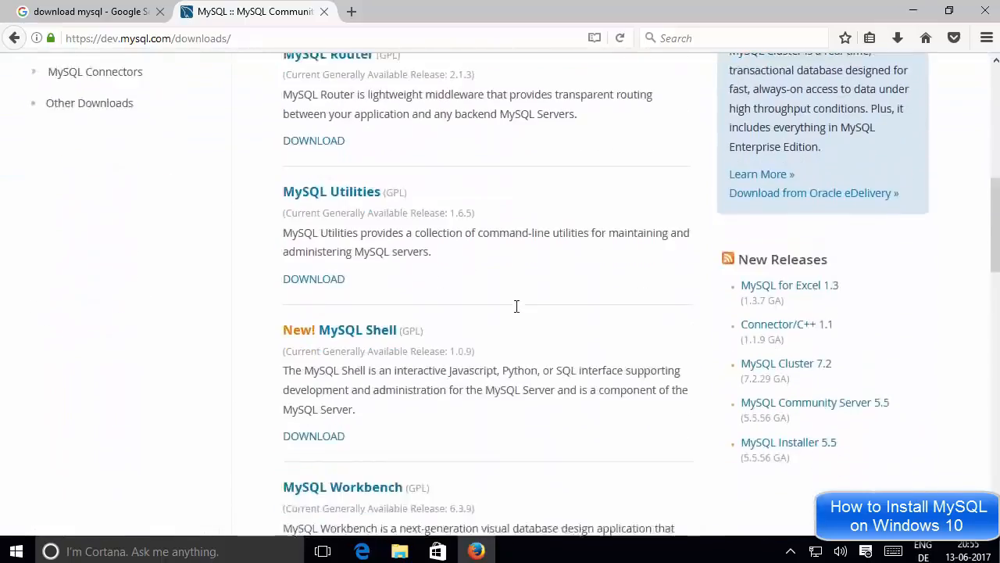
{"action": "scroll", "coordinate": [515, 309], "scroll_direction": "up", "scroll_amount": 6}
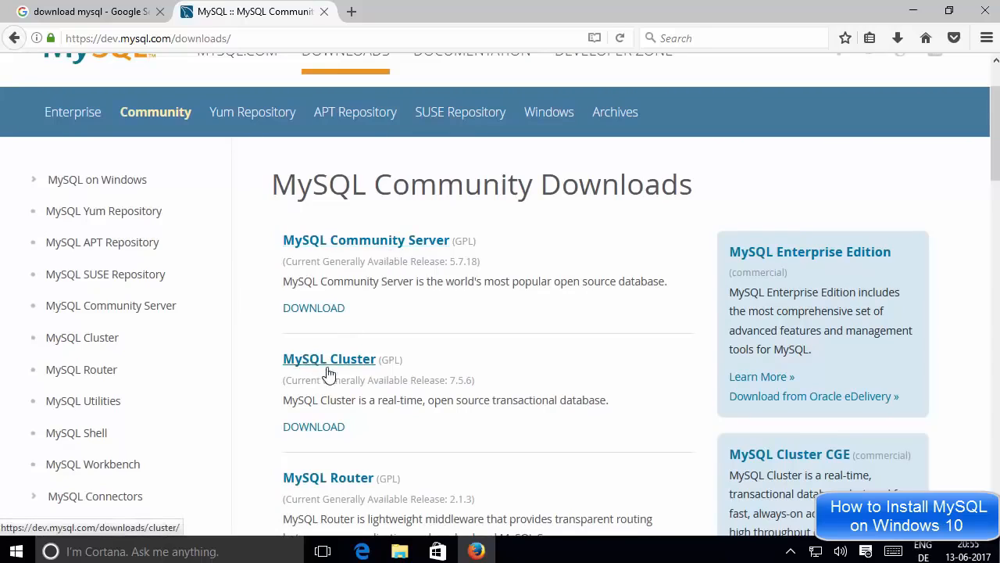
{"action": "scroll", "coordinate": [448, 450], "scroll_direction": "down", "scroll_amount": 1}
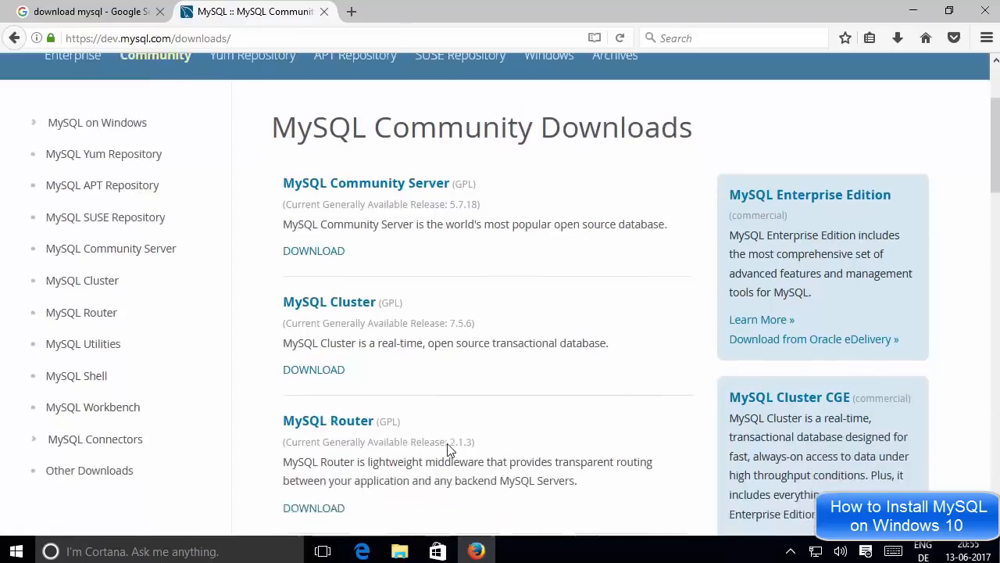
{"action": "scroll", "coordinate": [449, 449], "scroll_direction": "down", "scroll_amount": 2}
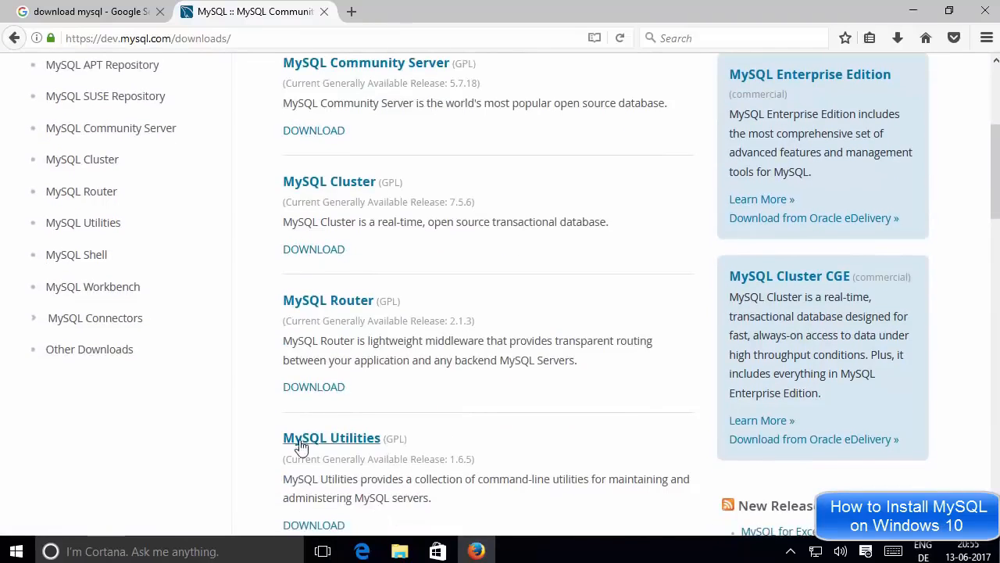
{"action": "scroll", "coordinate": [421, 340], "scroll_direction": "up", "scroll_amount": 3}
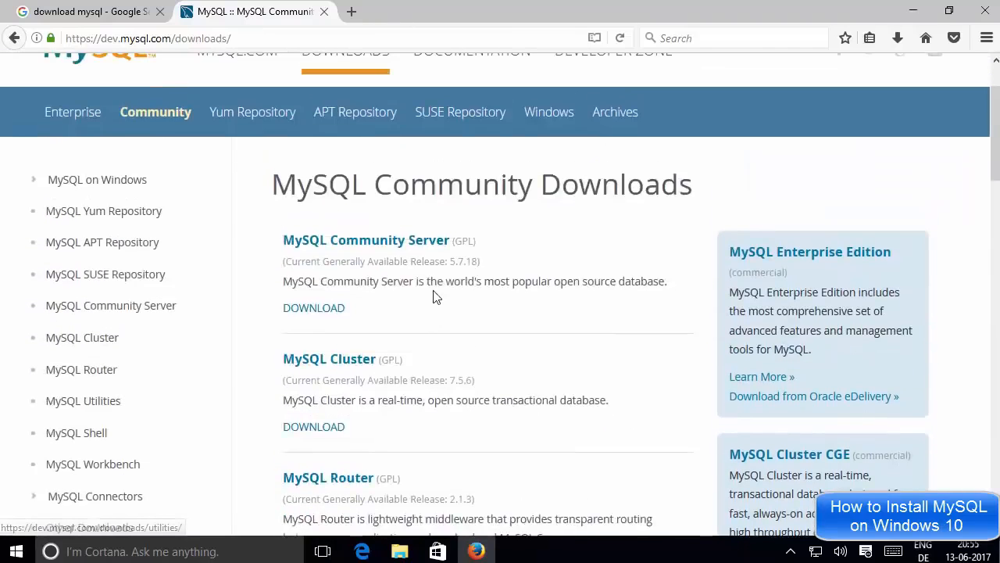
Step: Open the MySQL Community Server download page and scroll to the GA Releases
{"action": "left_click", "coordinate": [359, 245]}
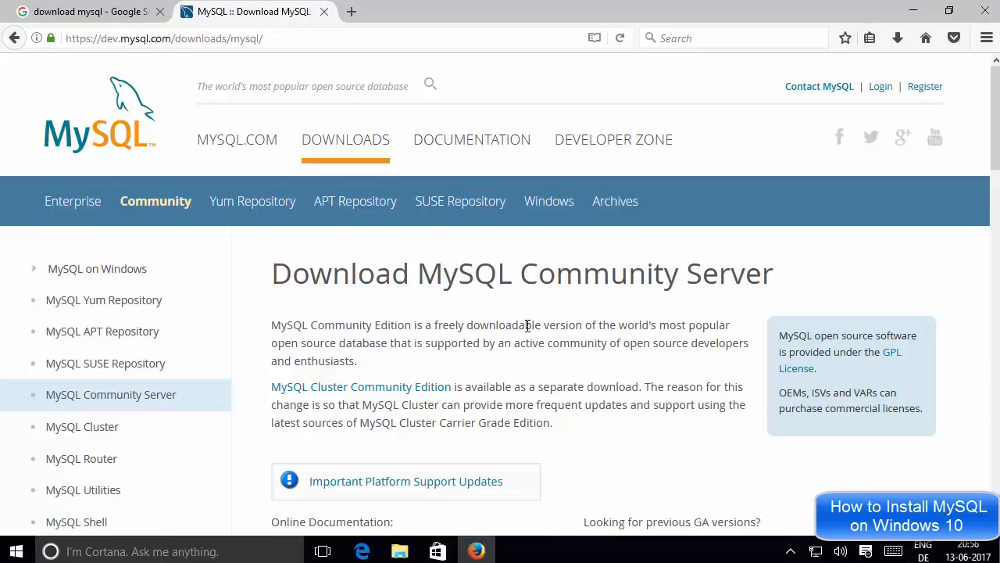
{"action": "scroll", "coordinate": [527, 325], "scroll_direction": "down", "scroll_amount": 5}
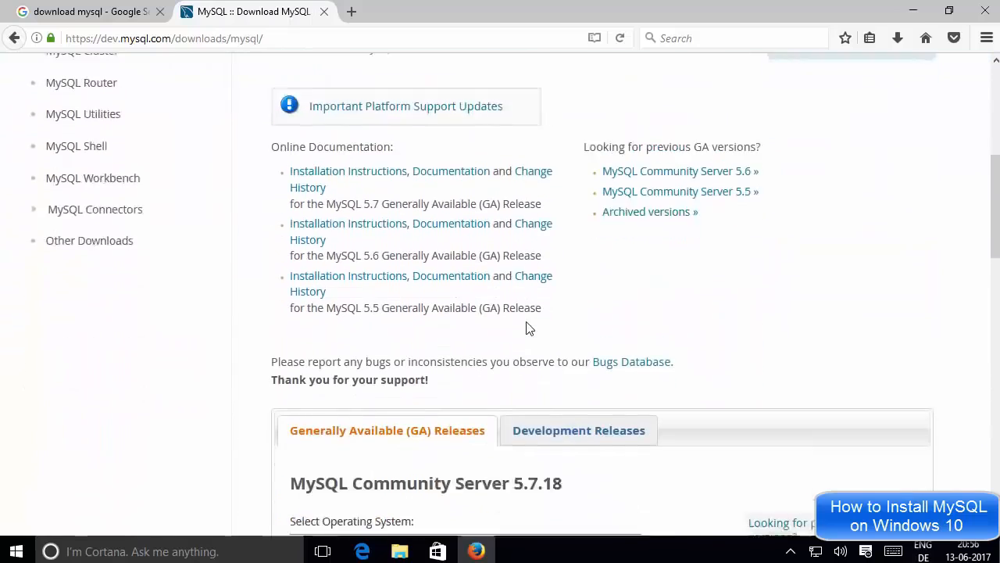
{"action": "scroll", "coordinate": [527, 327], "scroll_direction": "down", "scroll_amount": 3}
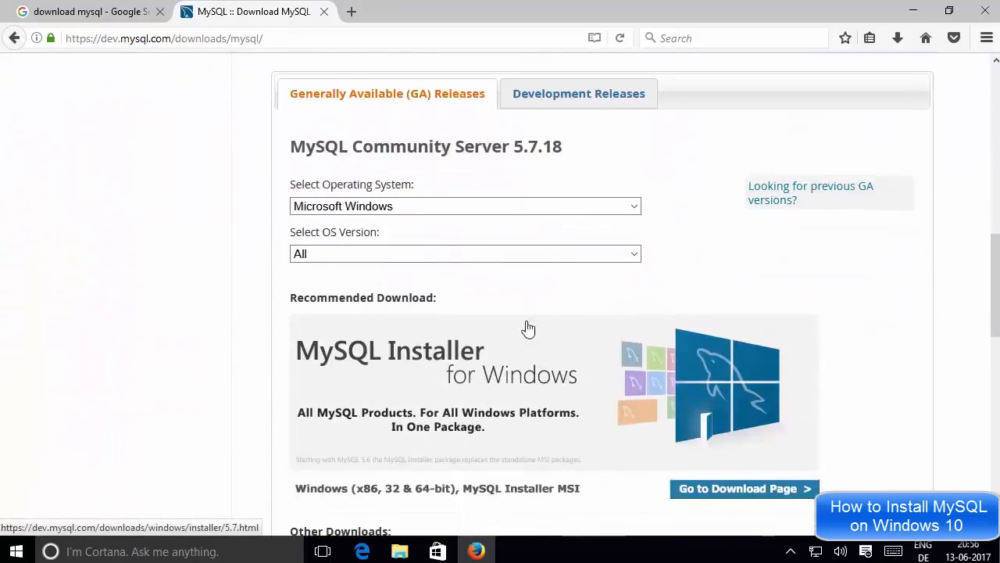
{"action": "scroll", "coordinate": [528, 327], "scroll_direction": "down", "scroll_amount": 1}
{"action": "scroll", "coordinate": [527, 328], "scroll_direction": "up", "scroll_amount": 2}
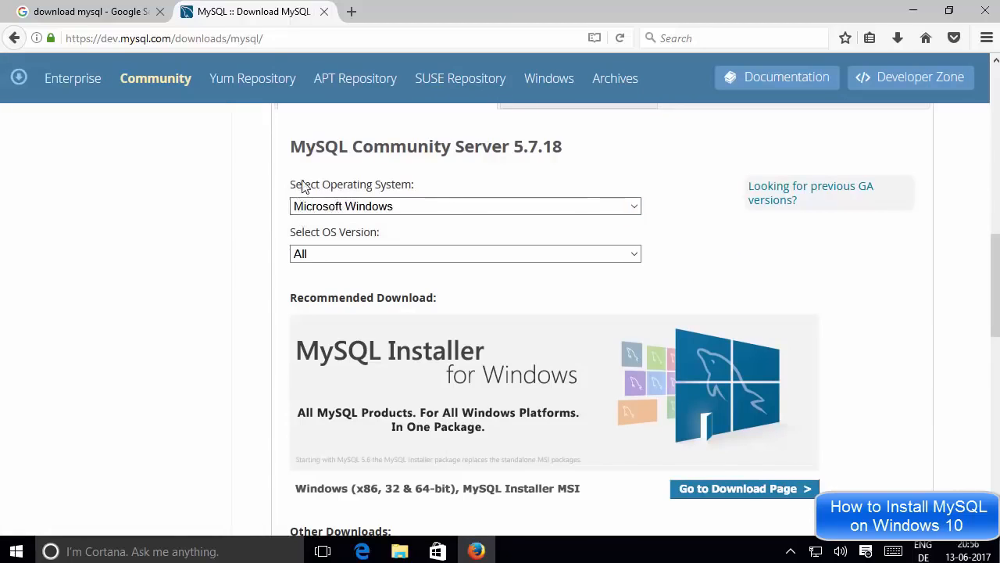
Step: Keep Microsoft Windows as the operating system with OS Version set to All
{"action": "left_click", "coordinate": [349, 211]}
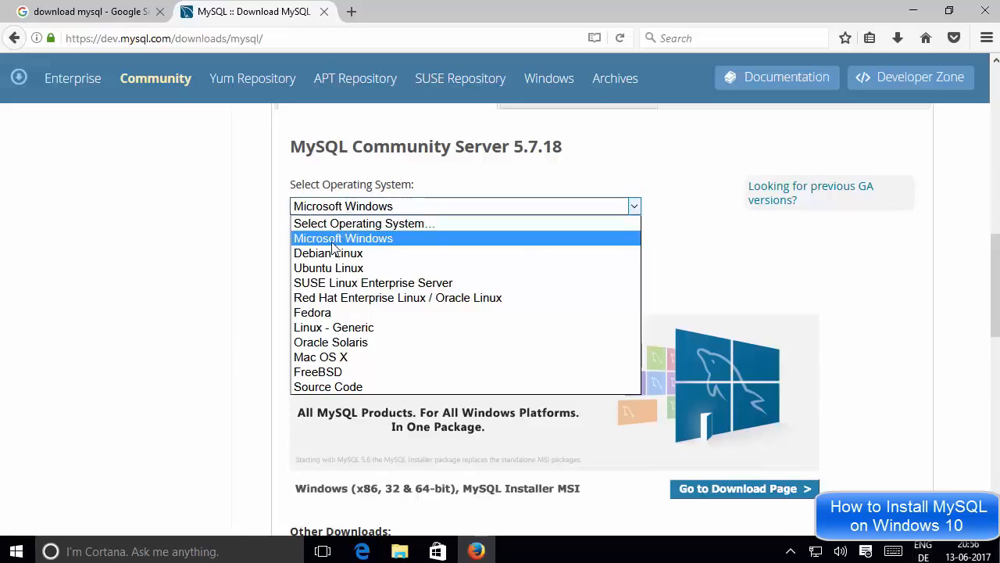
{"action": "left_click", "coordinate": [353, 209]}
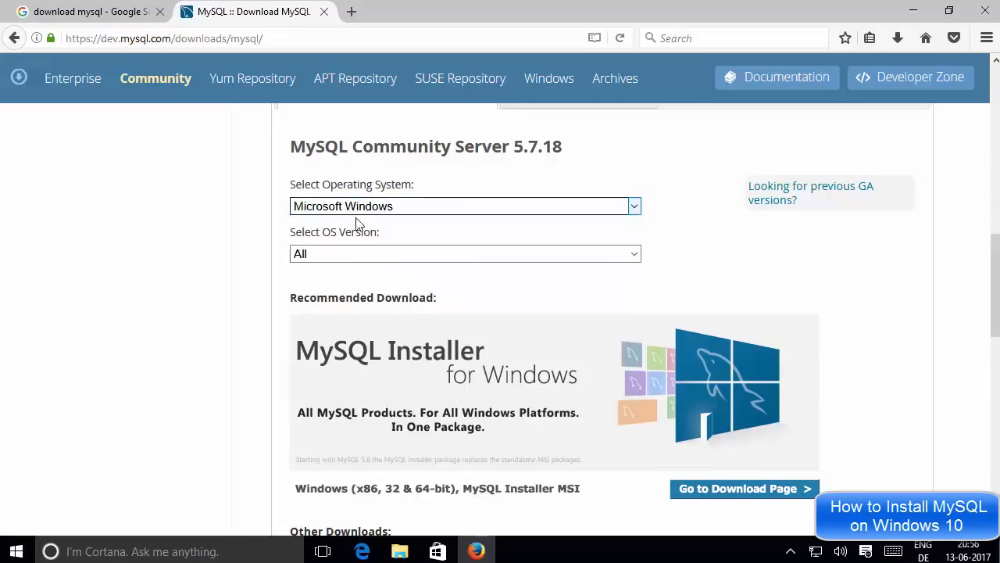
{"action": "left_click", "coordinate": [329, 259]}
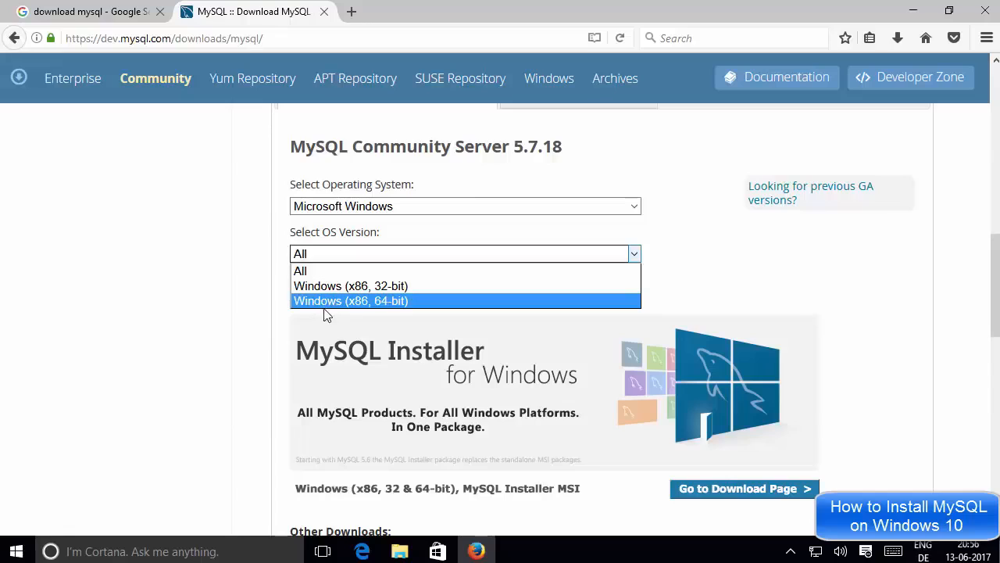
{"action": "left_click", "coordinate": [275, 295]}
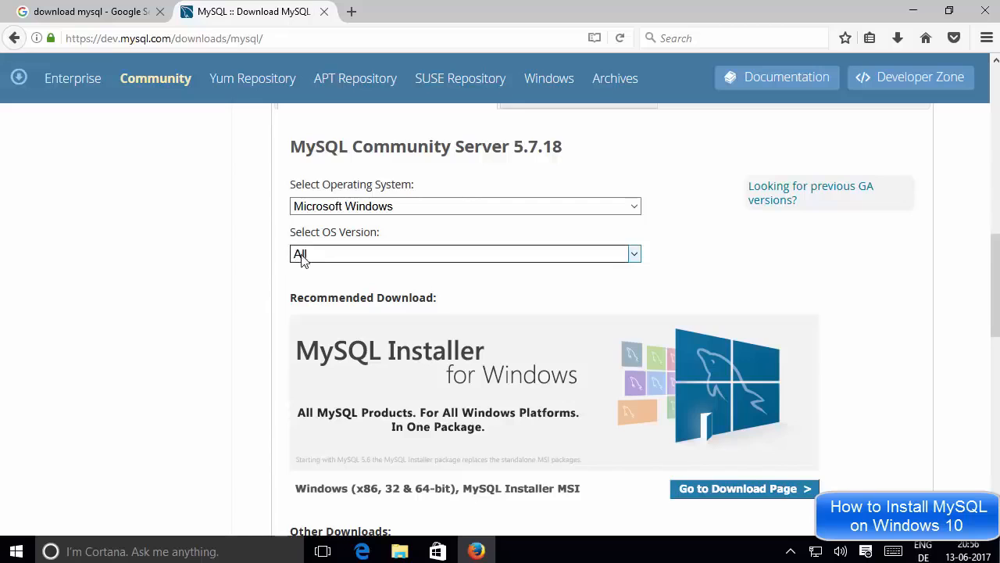
Step: Review the Windows downloads: MySQL Installer MSI, Other Downloads, and the 303.9M and 316.1M ZIPs
{"action": "scroll", "coordinate": [285, 303], "scroll_direction": "down", "scroll_amount": 2}
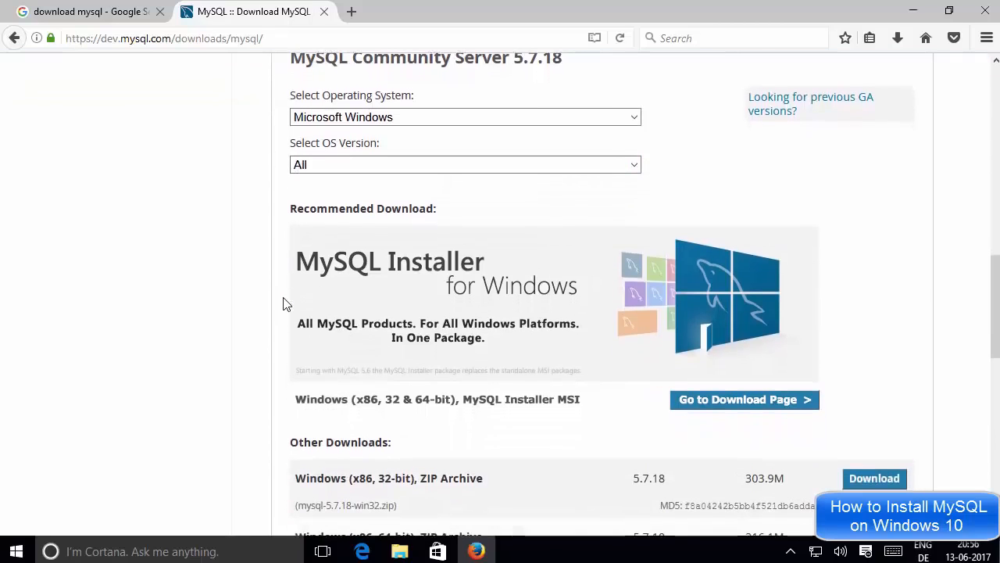
{"action": "scroll", "coordinate": [285, 304], "scroll_direction": "down", "scroll_amount": 2}
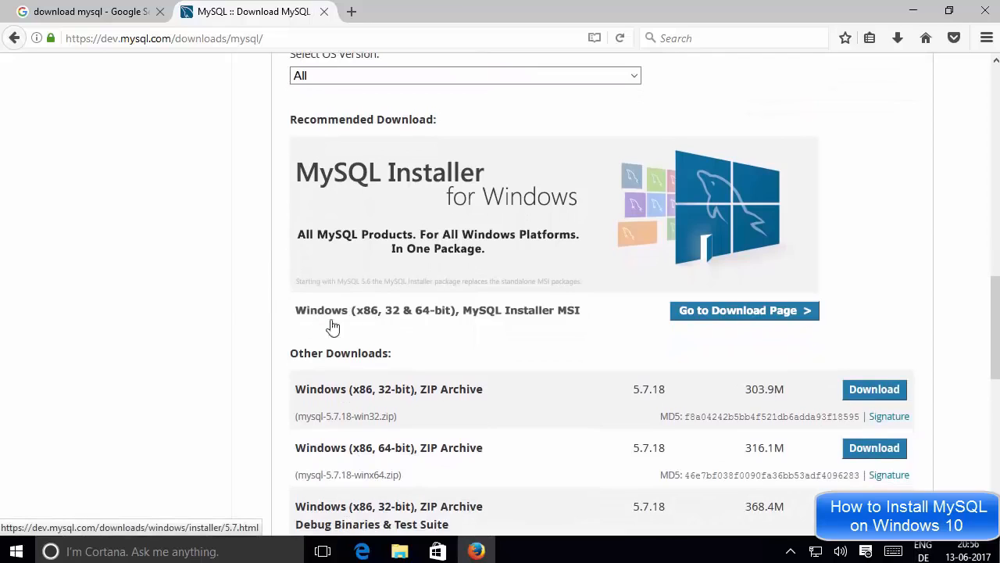
{"action": "scroll", "coordinate": [351, 324], "scroll_direction": "down", "scroll_amount": 2}
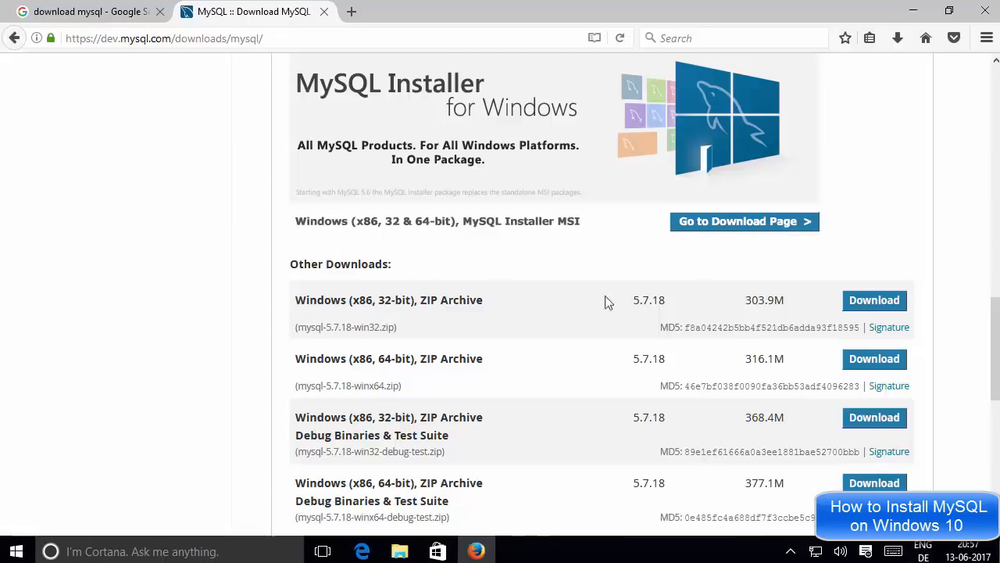
{"action": "left_click_drag", "start_coordinate": [289, 268], "coordinate": [404, 271]}
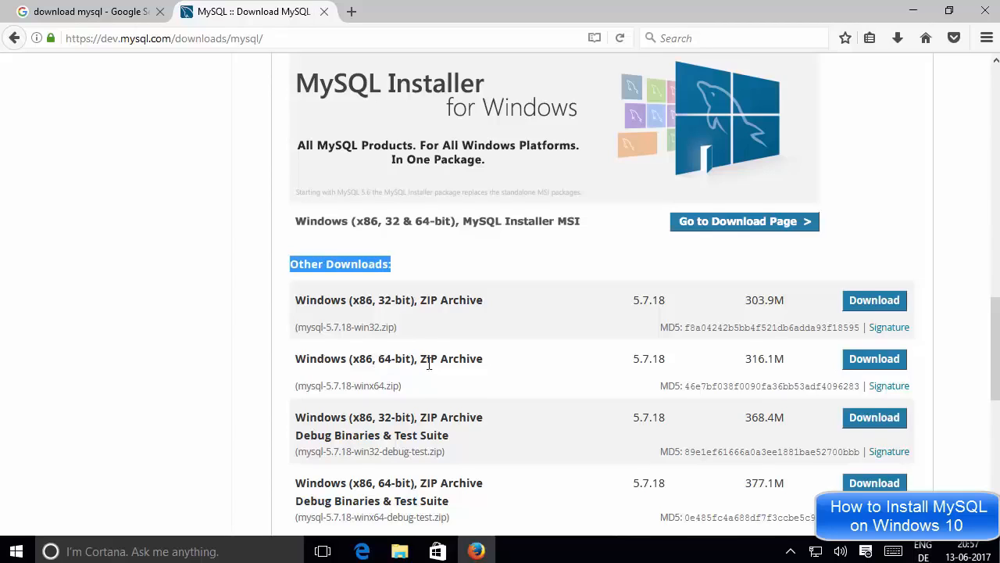
{"action": "scroll", "coordinate": [568, 357], "scroll_direction": "down", "scroll_amount": 4}
{"action": "scroll", "coordinate": [568, 358], "scroll_direction": "up", "scroll_amount": 4}
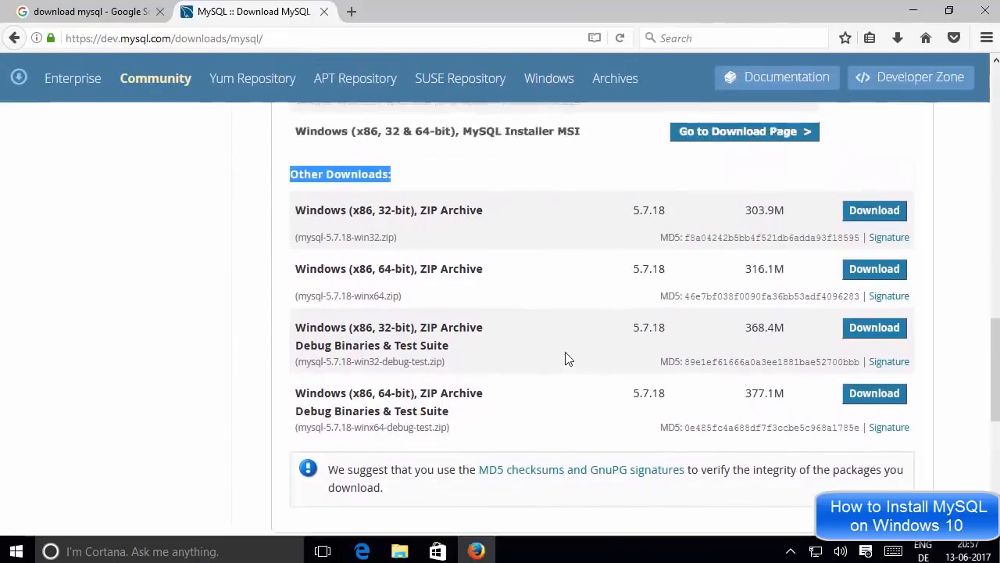
{"action": "scroll", "coordinate": [568, 358], "scroll_direction": "up", "scroll_amount": 2}
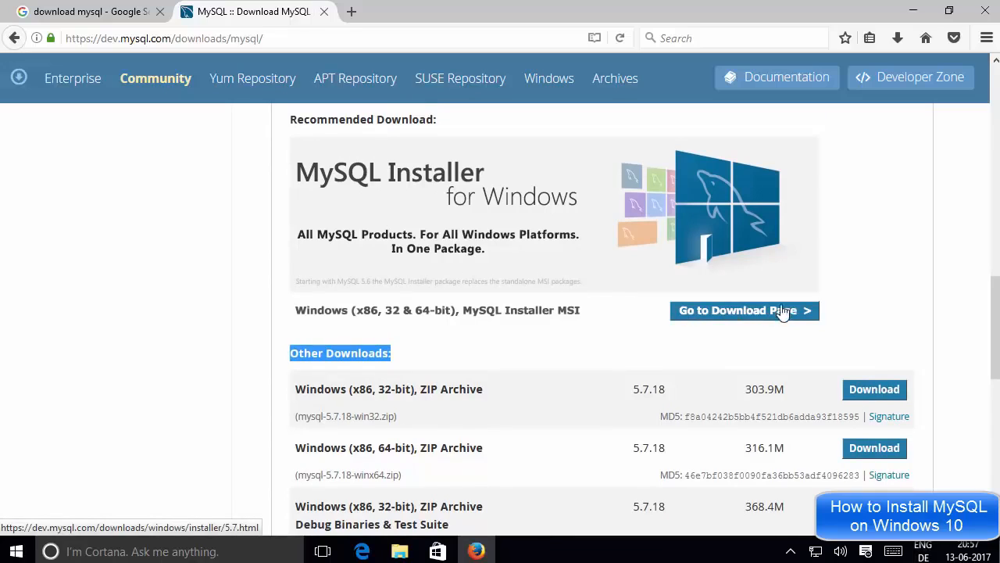
Step: Open the MySQL Installer 5.7.18 download page and scroll to its package table
{"action": "left_click", "coordinate": [732, 317]}
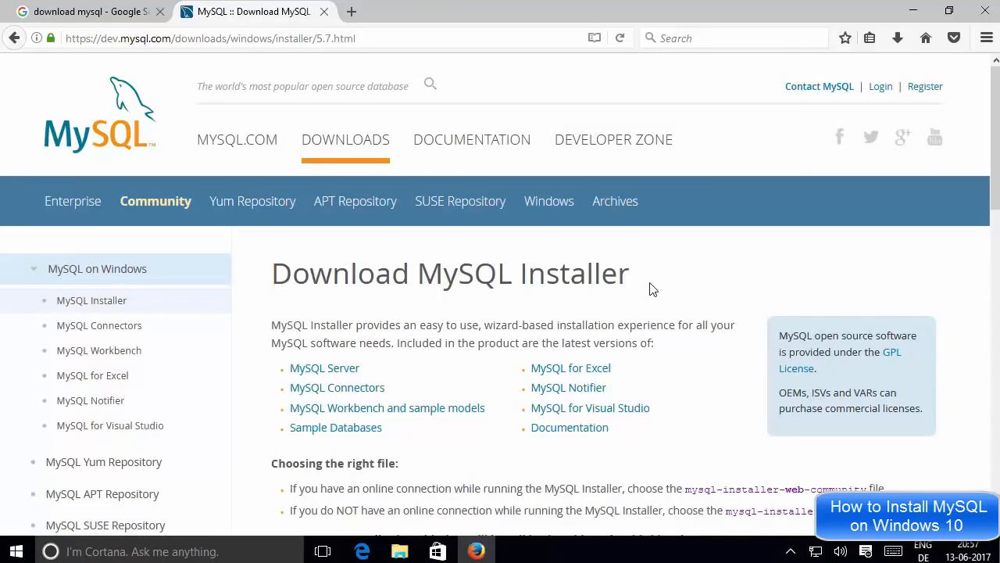
{"action": "scroll", "coordinate": [653, 289], "scroll_direction": "down", "scroll_amount": 2}
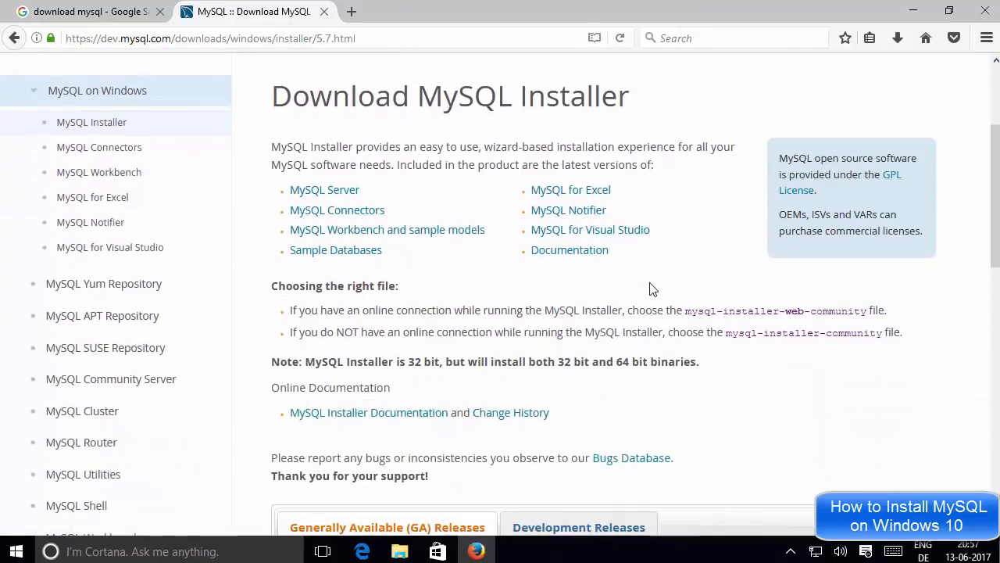
{"action": "scroll", "coordinate": [653, 289], "scroll_direction": "down", "scroll_amount": 4}
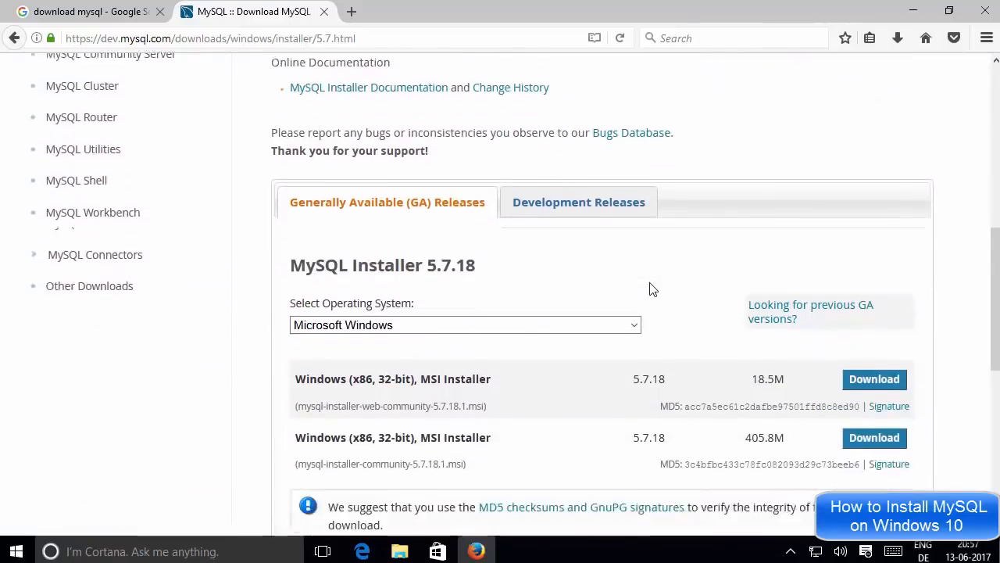
{"action": "scroll", "coordinate": [652, 289], "scroll_direction": "down", "scroll_amount": 2}
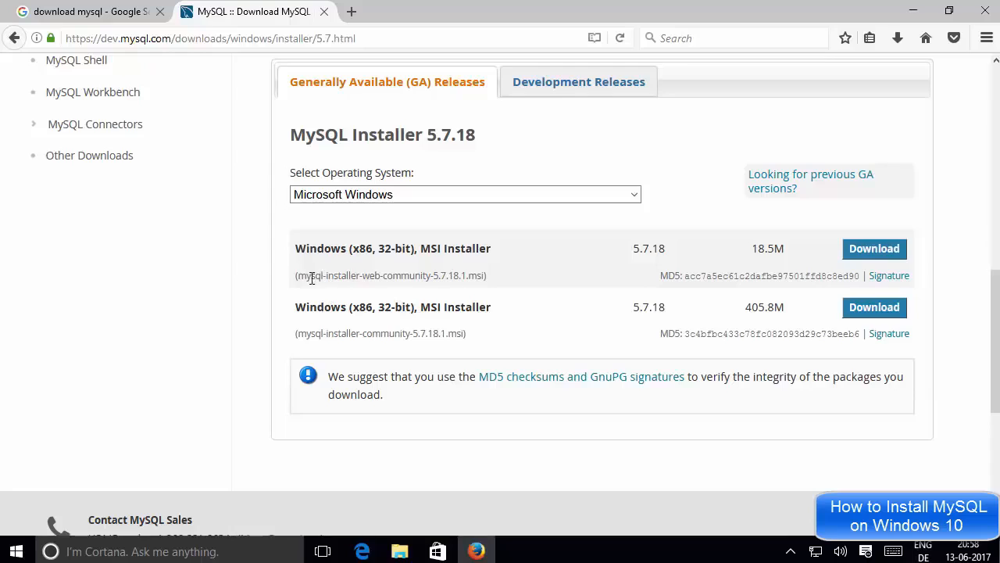
Step: Point out the web installer's file name and its 18.5M size
{"action": "left_click_drag", "start_coordinate": [298, 275], "coordinate": [410, 271]}
{"action": "triple_click", "coordinate": [409, 275]}
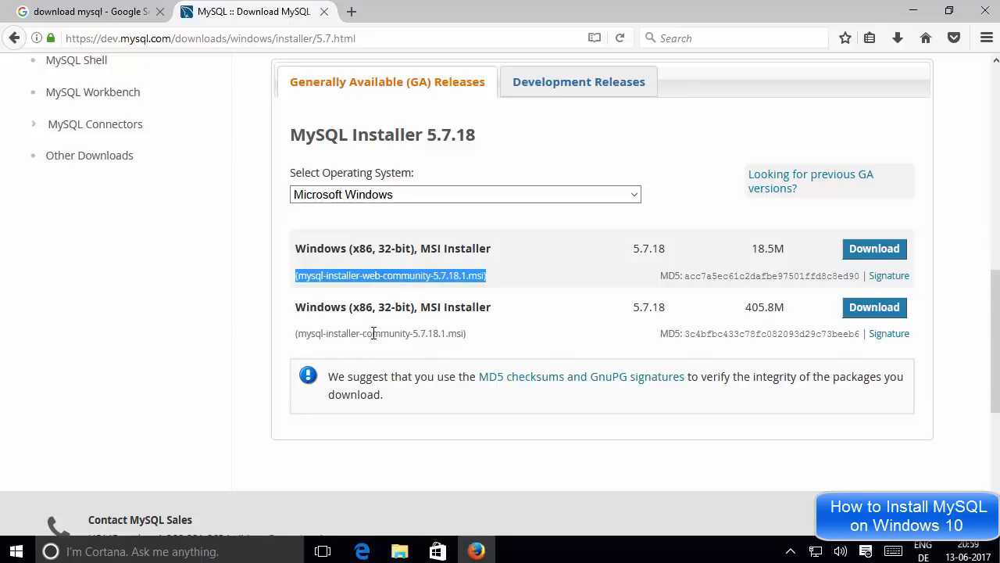
{"action": "left_click", "coordinate": [787, 250]}
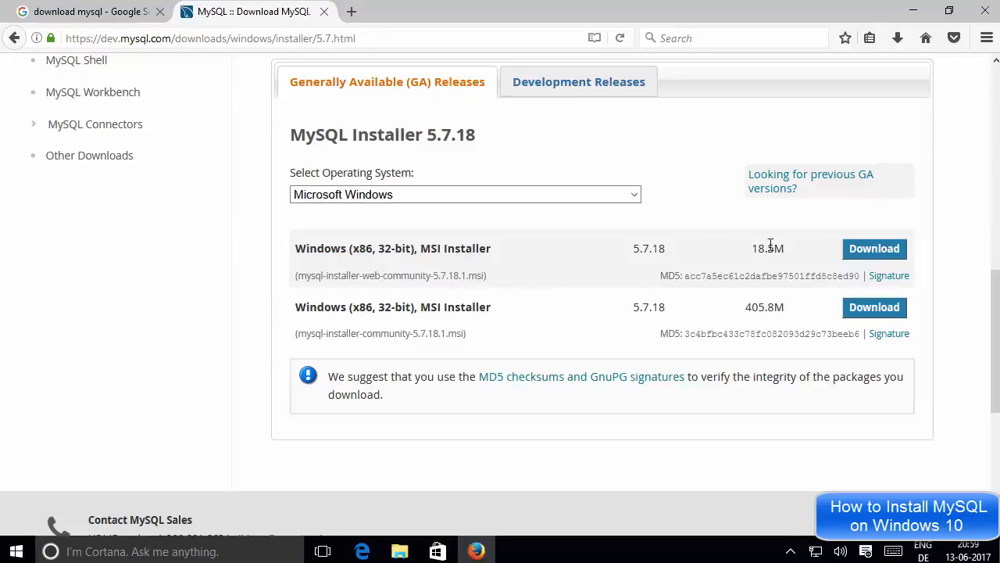
{"action": "left_click_drag", "start_coordinate": [784, 248], "coordinate": [755, 245]}
{"action": "key", "text": "Tab"}
{"action": "left_click", "coordinate": [769, 303]}
Step: Compare the 405.8M full mysql-installer-community package and download it
{"action": "left_click_drag", "start_coordinate": [748, 307], "coordinate": [789, 313]}
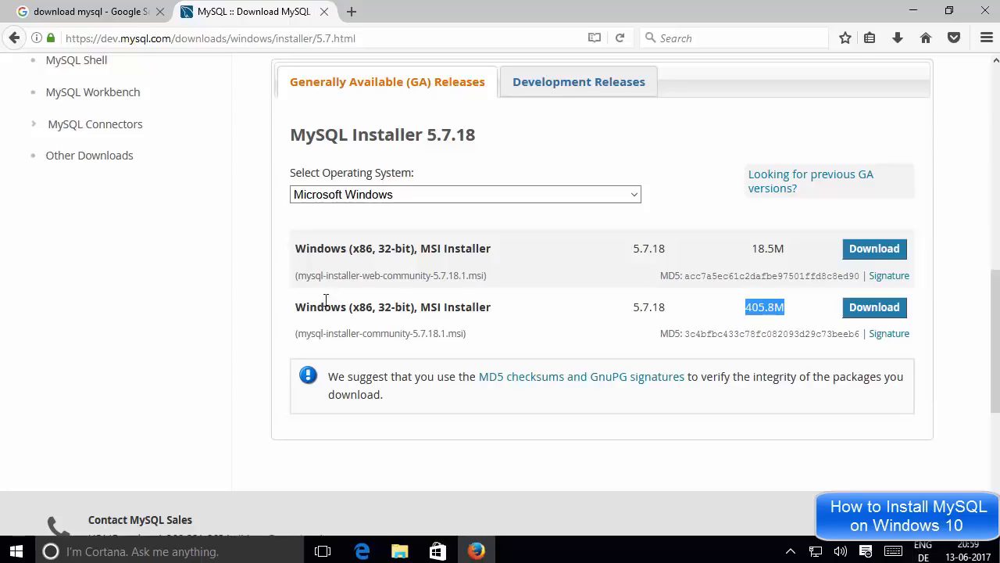
{"action": "left_click_drag", "start_coordinate": [297, 310], "coordinate": [793, 310]}
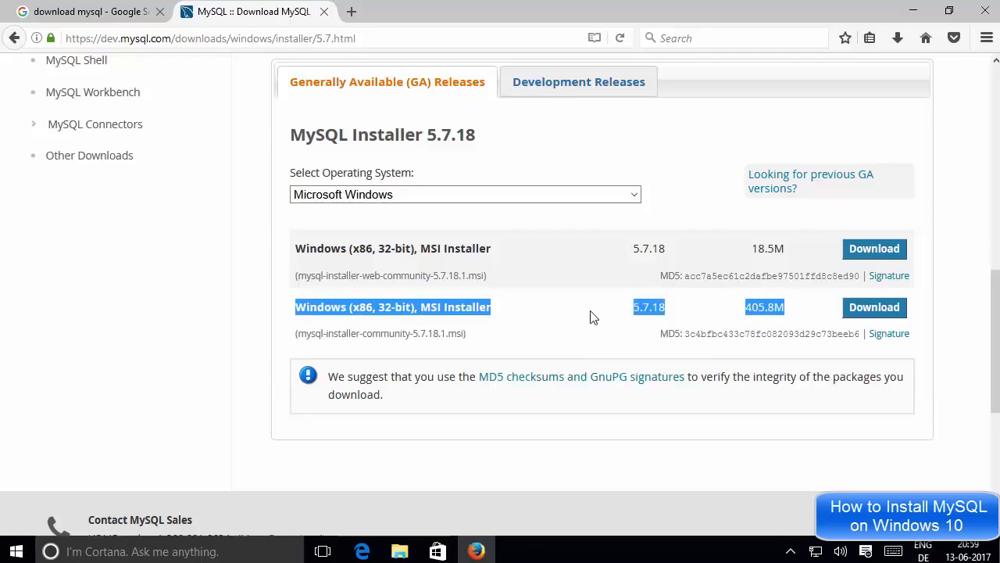
{"action": "left_click", "coordinate": [747, 310]}
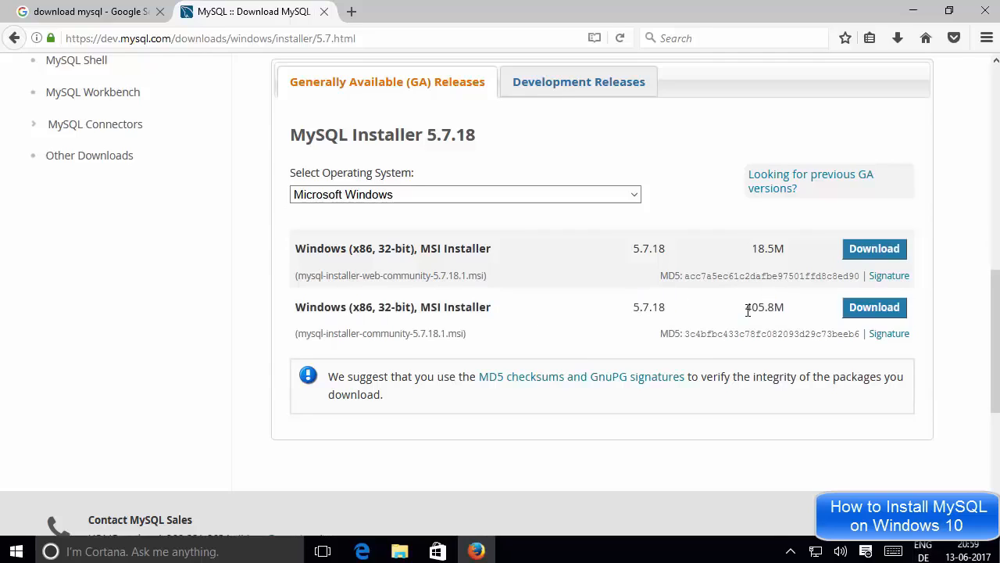
{"action": "left_click_drag", "start_coordinate": [749, 310], "coordinate": [784, 307]}
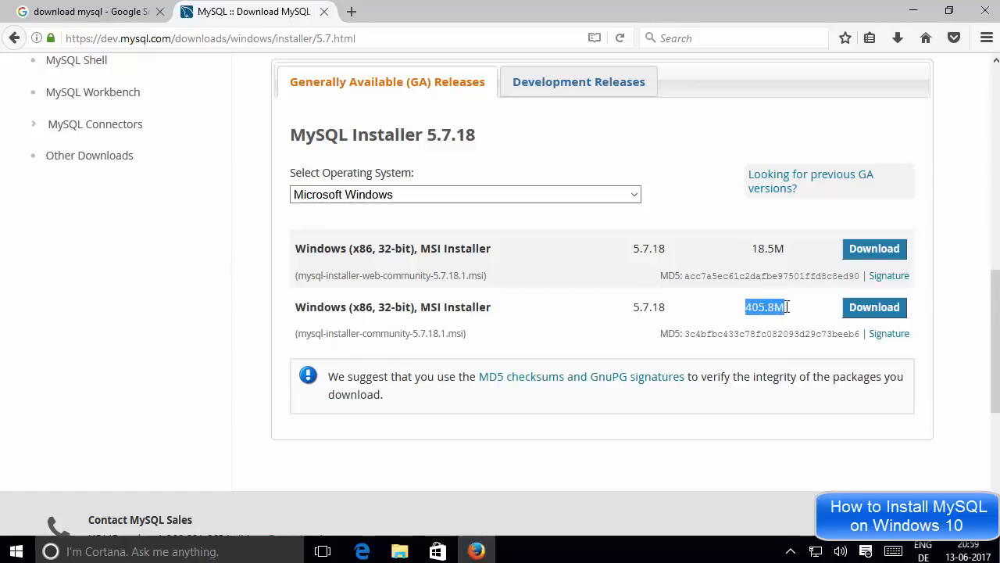
{"action": "left_click", "coordinate": [871, 311]}
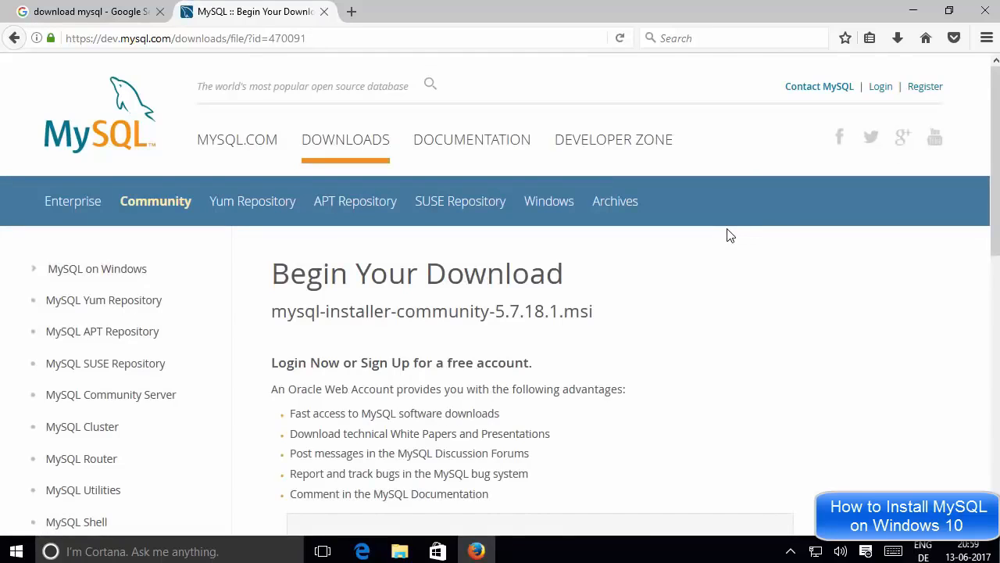
Step: Skip the Oracle login with 'No thanks, just start my download.'
{"action": "scroll", "coordinate": [723, 238], "scroll_direction": "down", "scroll_amount": 3}
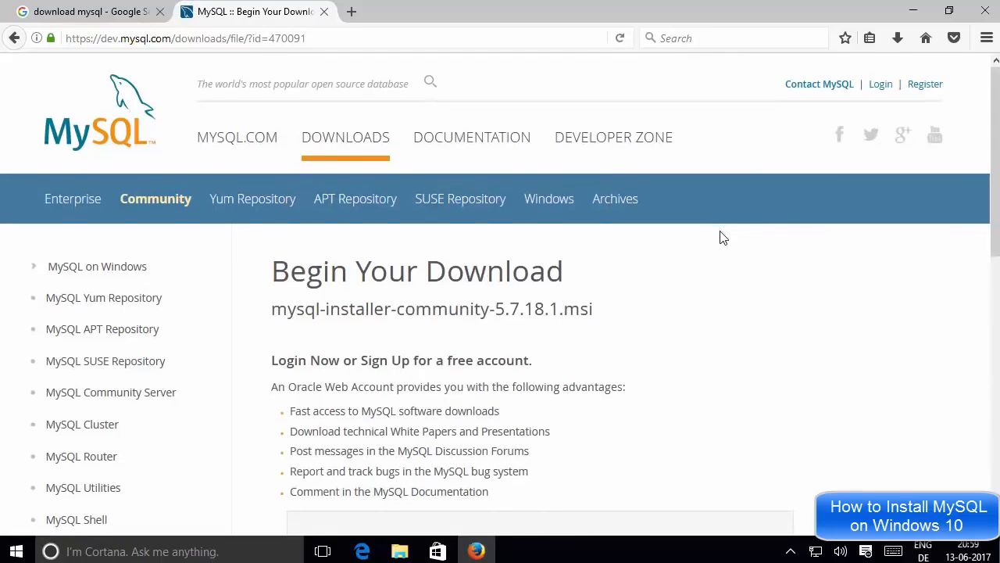
{"action": "scroll", "coordinate": [723, 238], "scroll_direction": "down", "scroll_amount": 5}
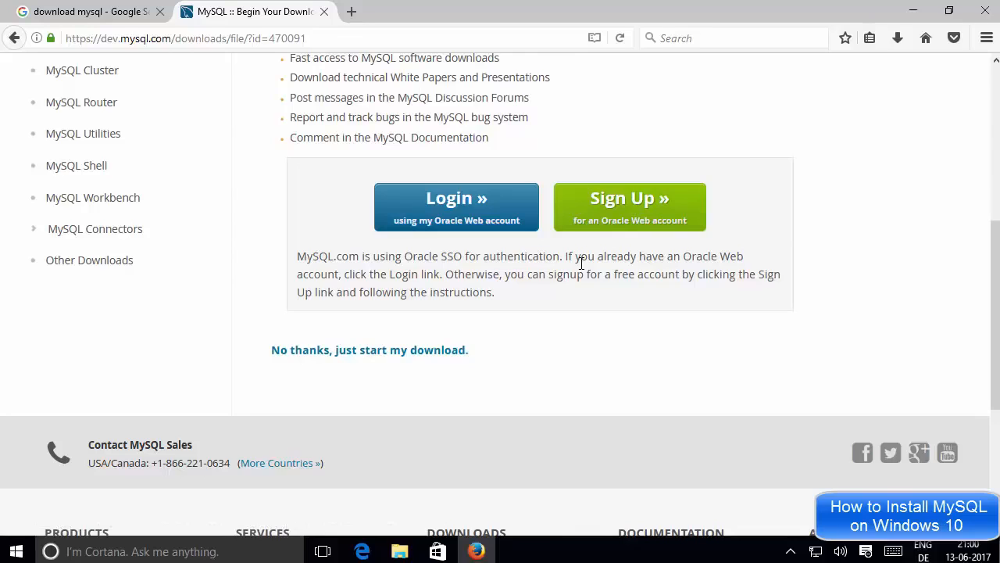
{"action": "left_click_drag", "start_coordinate": [266, 349], "coordinate": [484, 355]}
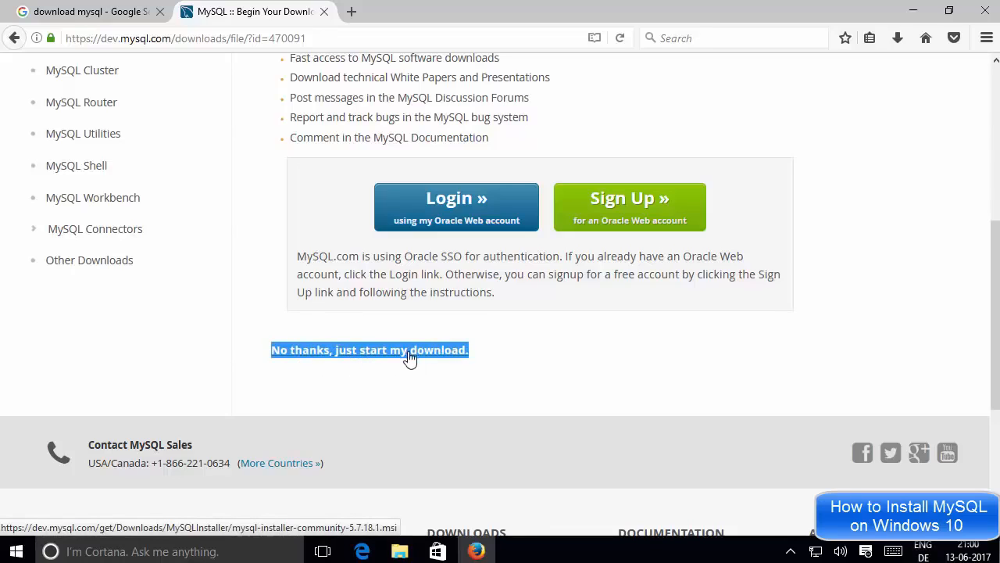
{"action": "left_click", "coordinate": [357, 367]}
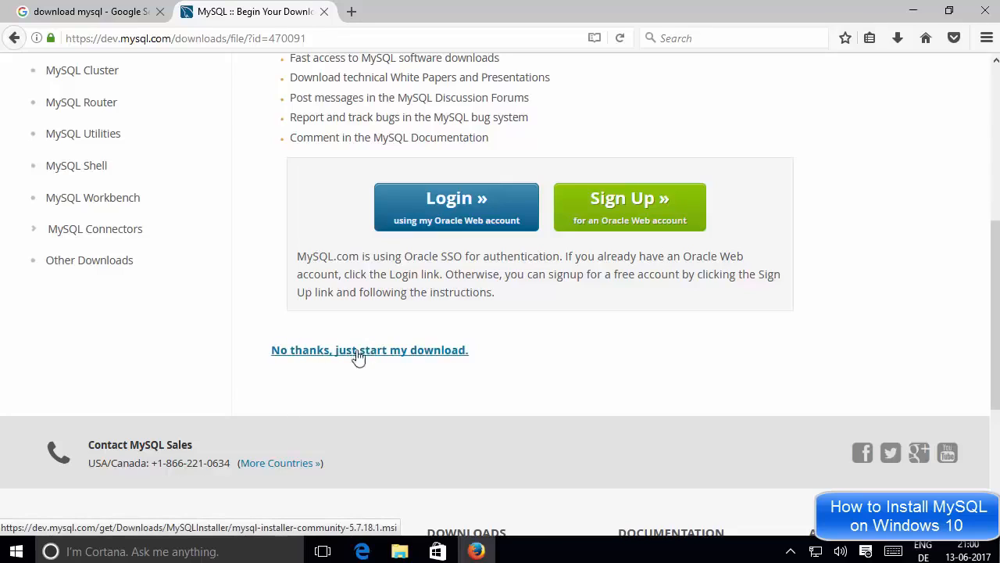
{"action": "left_click", "coordinate": [385, 354]}
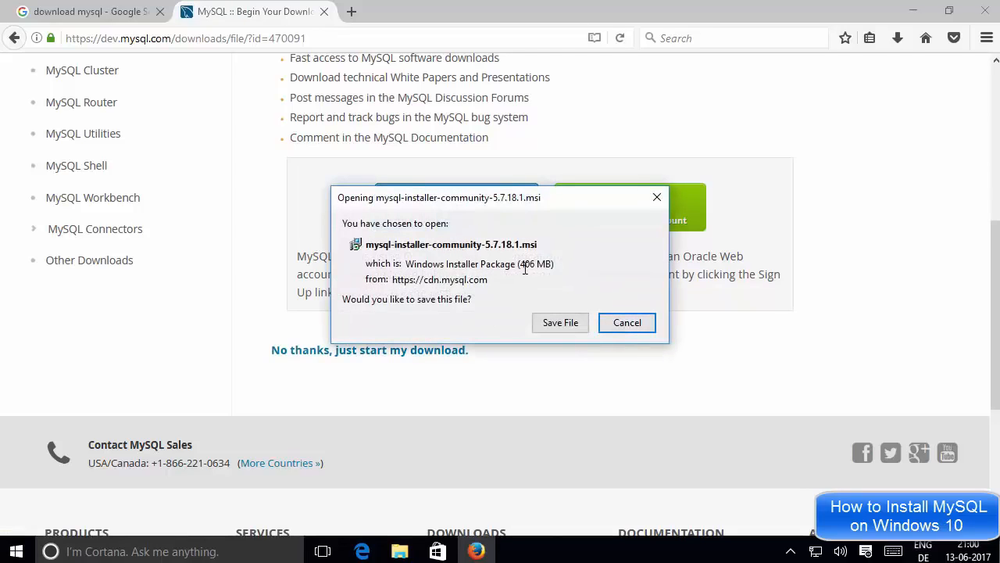
Step: Save the 406 MB mysql-installer-community-5.7.18.1.msi to disk
{"action": "left_click_drag", "start_coordinate": [524, 268], "coordinate": [551, 269]}
{"action": "left_click", "coordinate": [552, 270]}
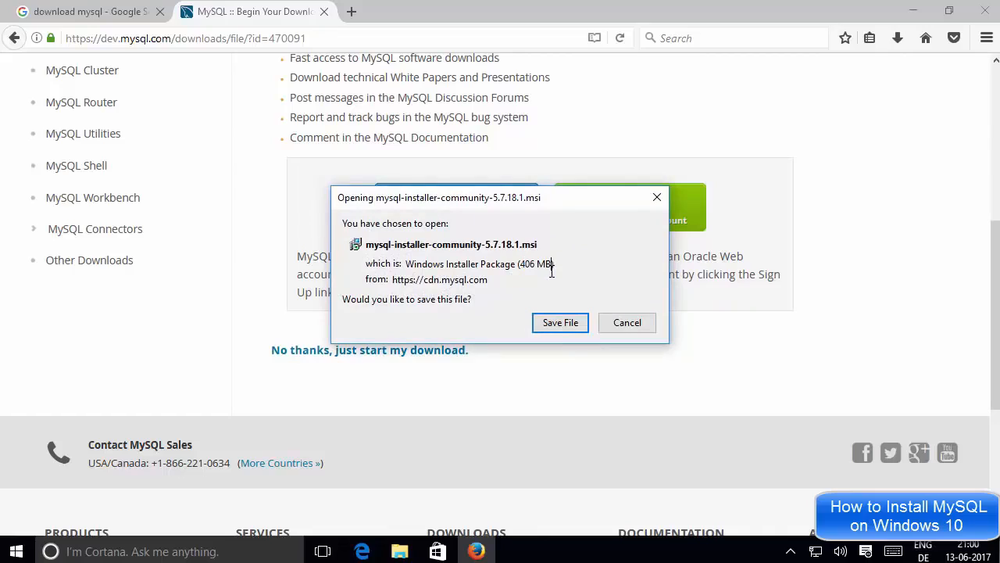
{"action": "left_click", "coordinate": [559, 323]}
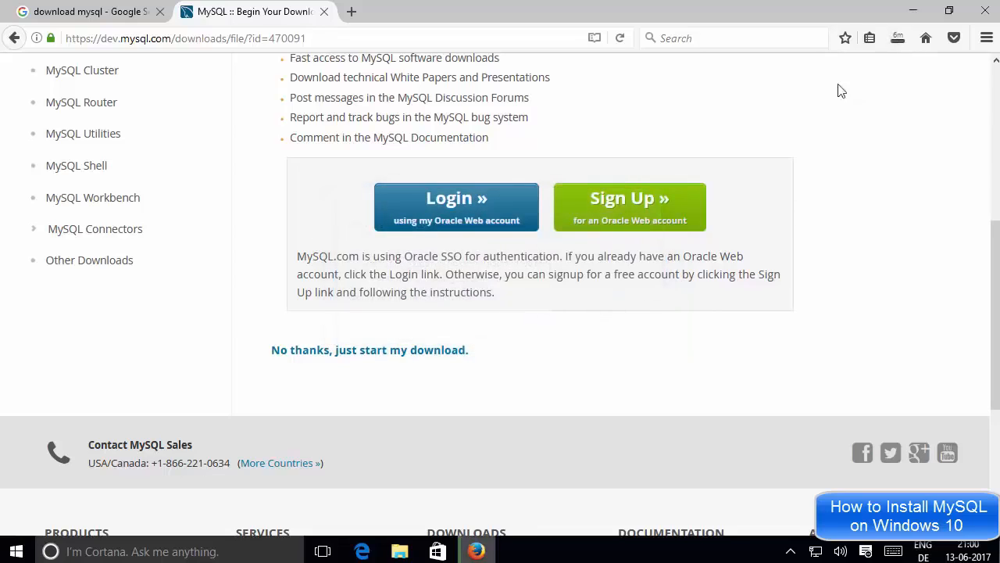
Step: Cancel the in-progress installer download and minimise Firefox
{"action": "left_click", "coordinate": [897, 44]}
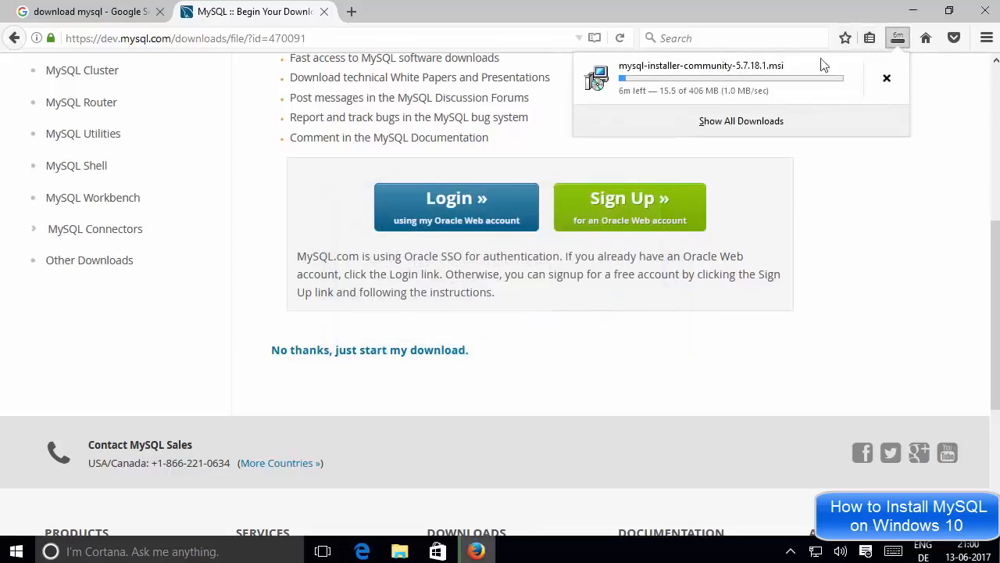
{"action": "left_click", "coordinate": [841, 204]}
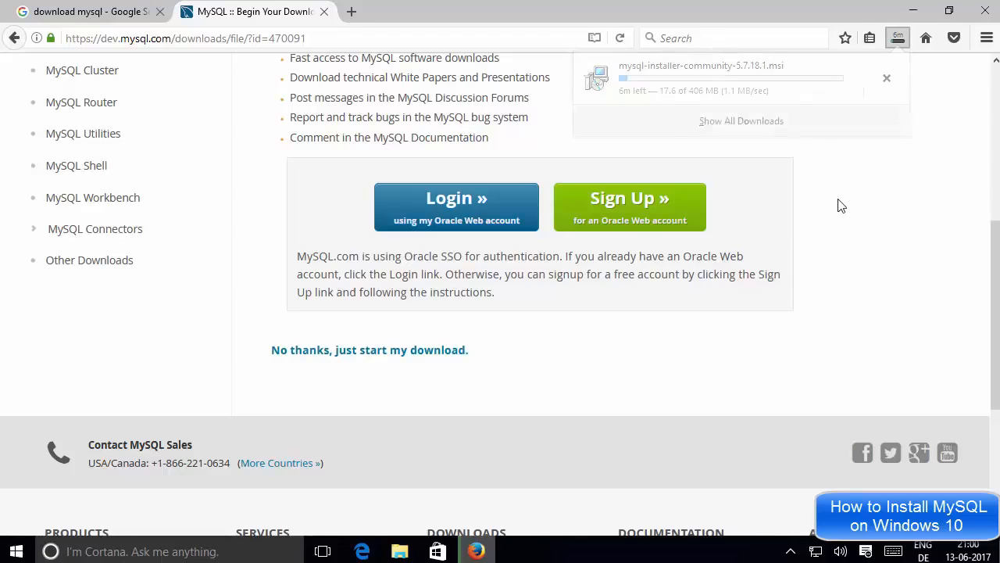
{"action": "left_click", "coordinate": [899, 41]}
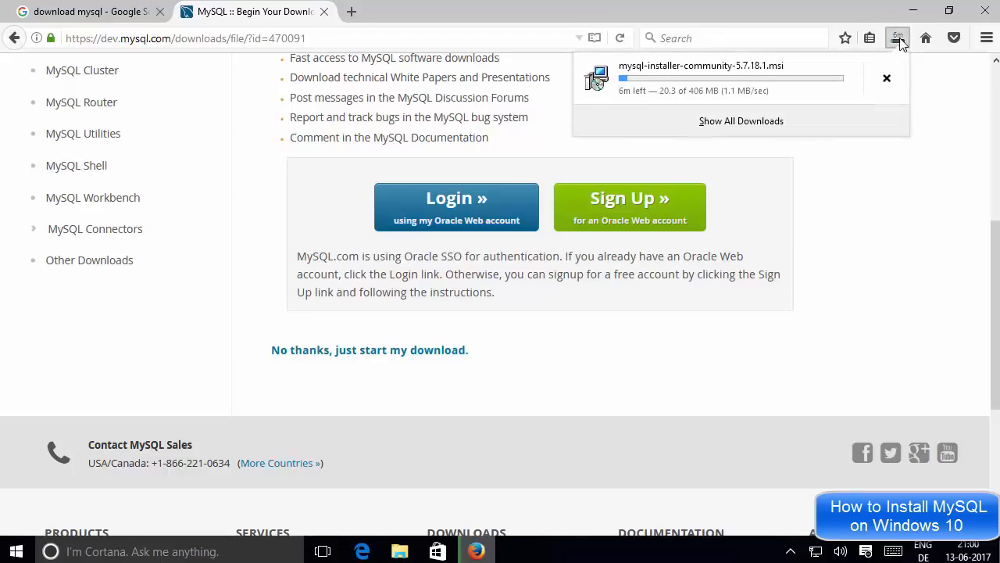
{"action": "left_click", "coordinate": [887, 80]}
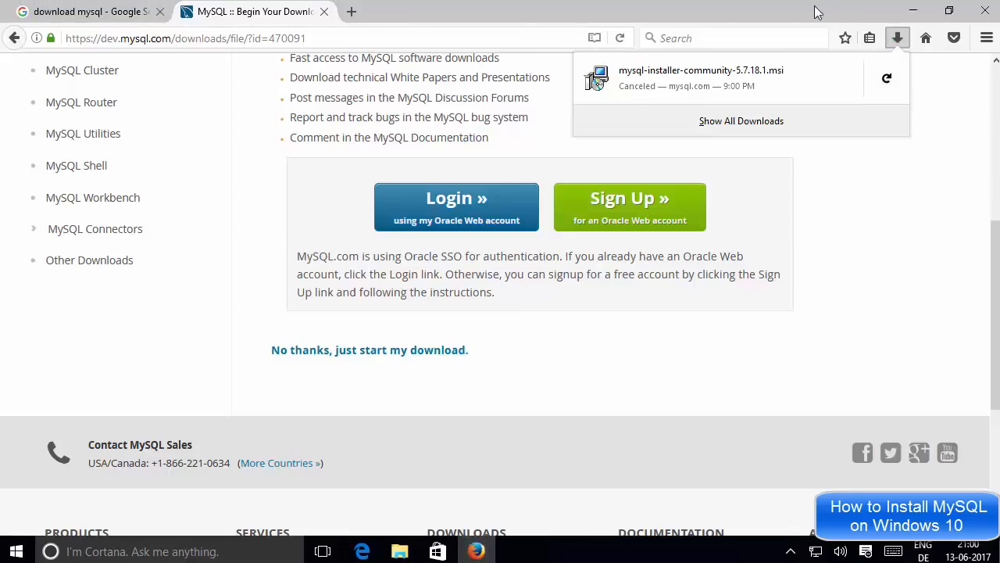
{"action": "left_click", "coordinate": [913, 10]}
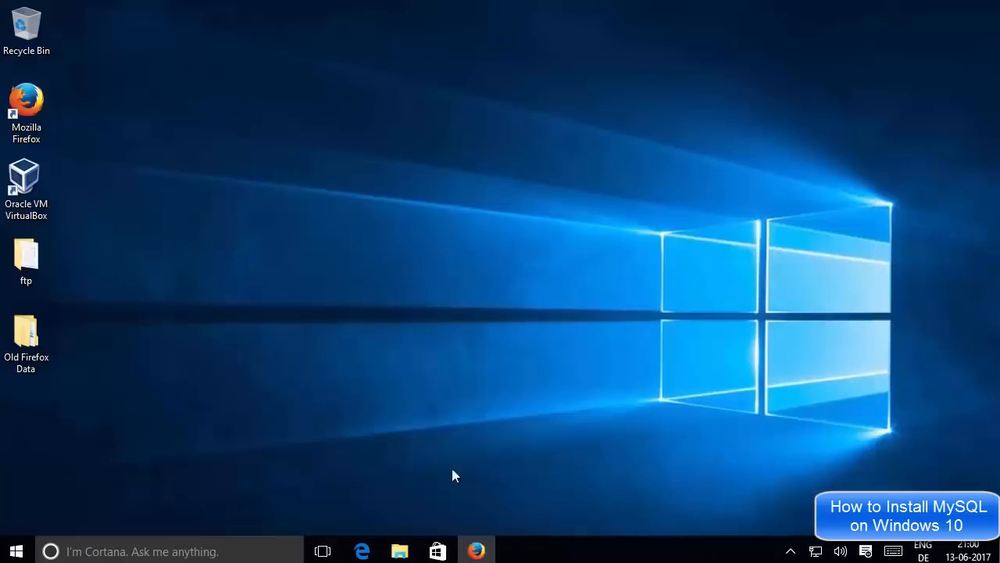
Step: Select mysql-installer-community-5.7.18.1 in the Downloads\mysql folder and minimise Explorer
{"action": "left_click", "coordinate": [399, 549]}
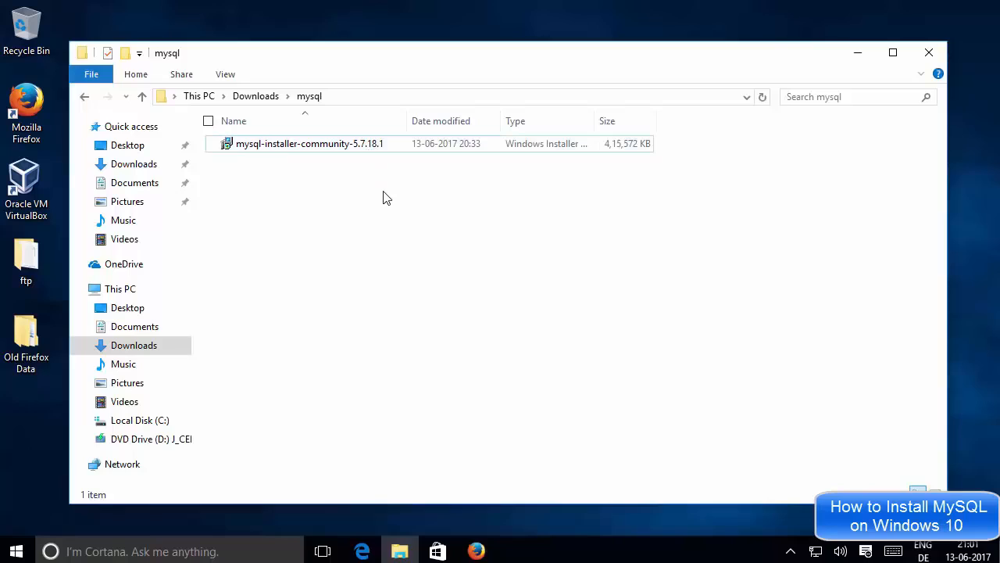
{"action": "left_click", "coordinate": [338, 151]}
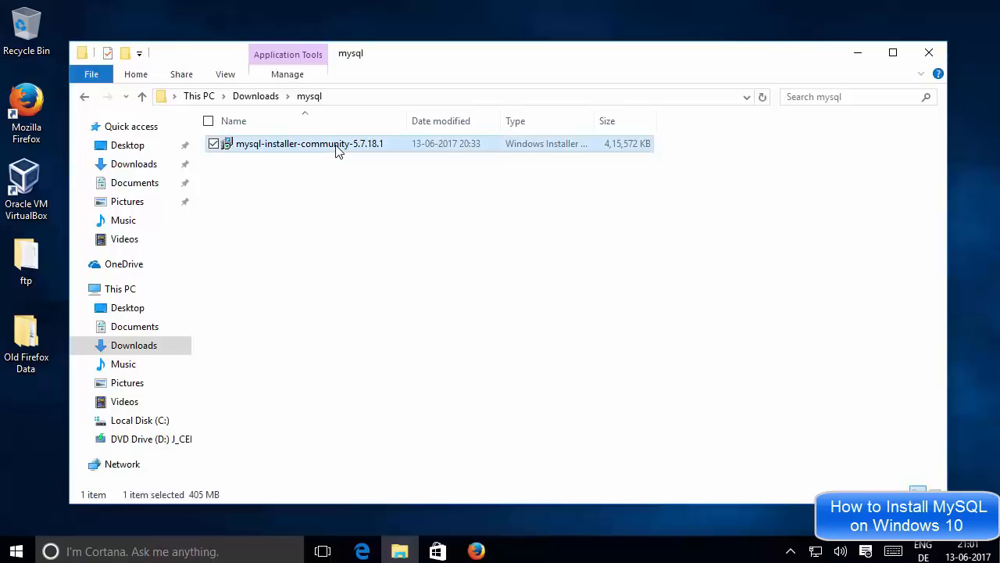
{"action": "left_click", "coordinate": [860, 55]}
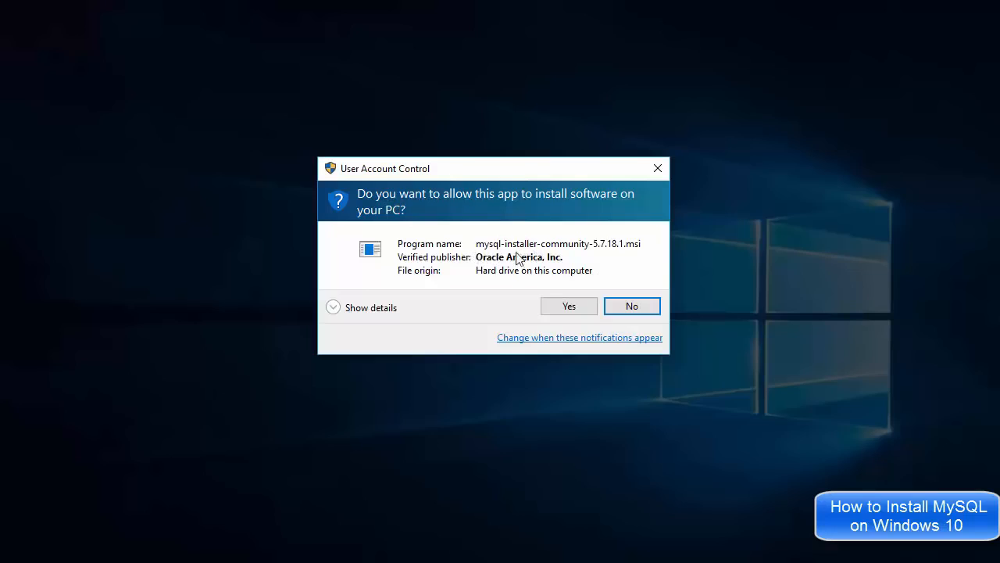
Step: Approve both User Account Control prompts for the MySQL installer package and its launcher
{"action": "left_click", "coordinate": [567, 306]}
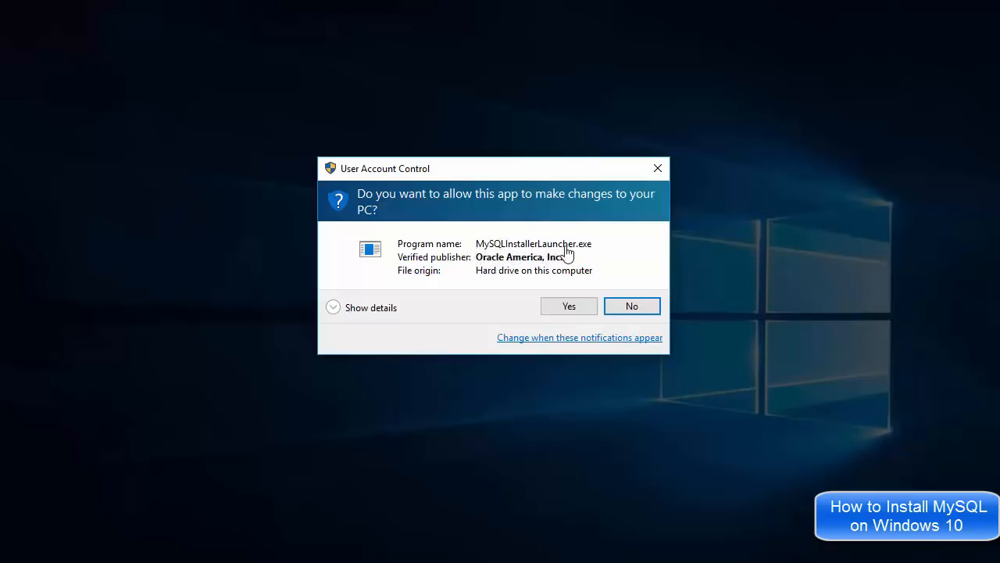
{"action": "left_click", "coordinate": [568, 307]}
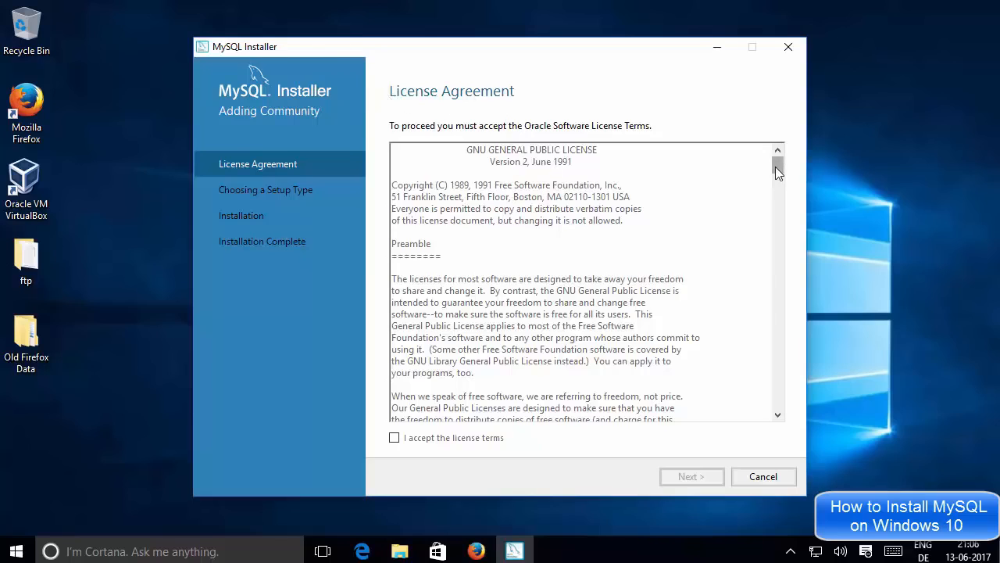
Step: Read through the GNU GPL license, accept its terms, and continue to Choosing a Setup Type
{"action": "scroll", "coordinate": [775, 167], "scroll_direction": "down", "scroll_amount": 15}
{"action": "left_click_drag", "start_coordinate": [766, 293], "coordinate": [767, 414]}
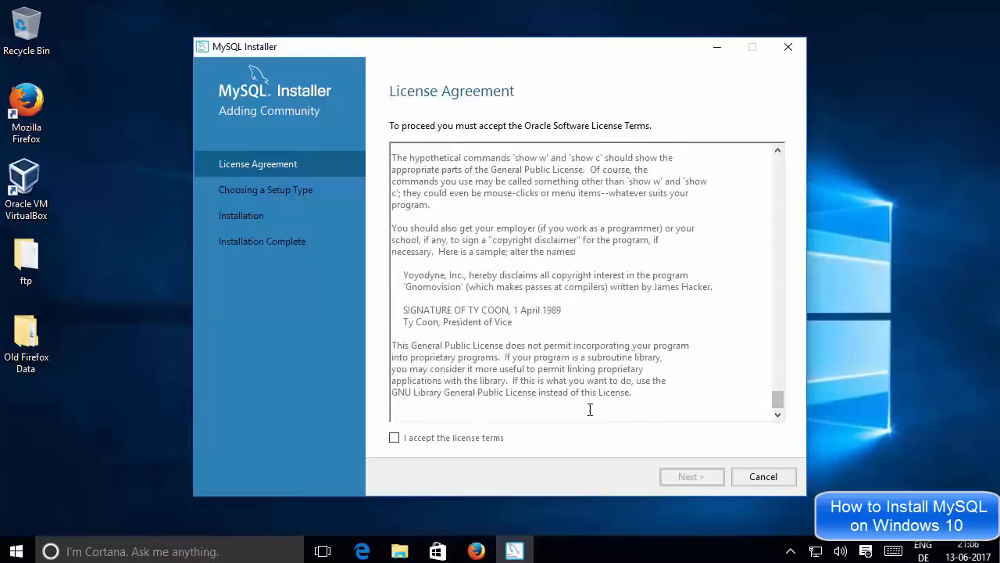
{"action": "left_click", "coordinate": [395, 440]}
{"action": "left_click", "coordinate": [682, 478]}
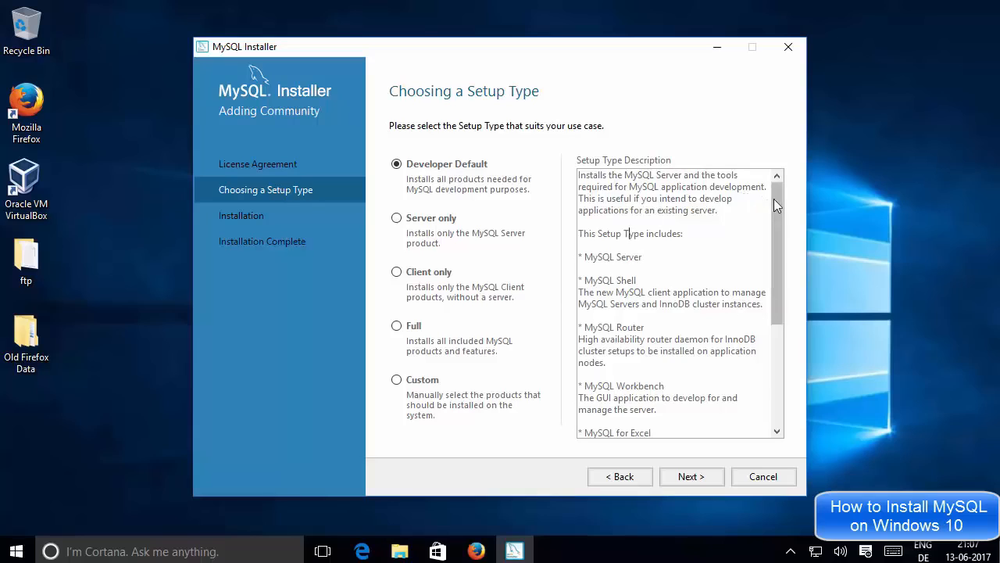
Step: Review the Developer Default description, highlighting MySQL Server, Shell, Router, Workbench and MySQL for Excel
{"action": "scroll", "coordinate": [774, 231], "scroll_direction": "down", "scroll_amount": 5}
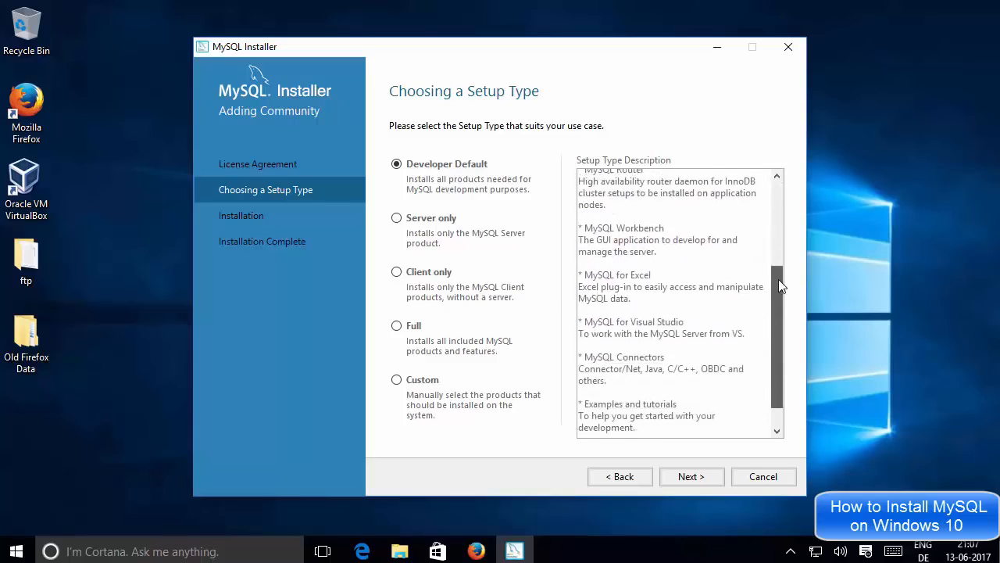
{"action": "left_click_drag", "start_coordinate": [781, 279], "coordinate": [776, 184]}
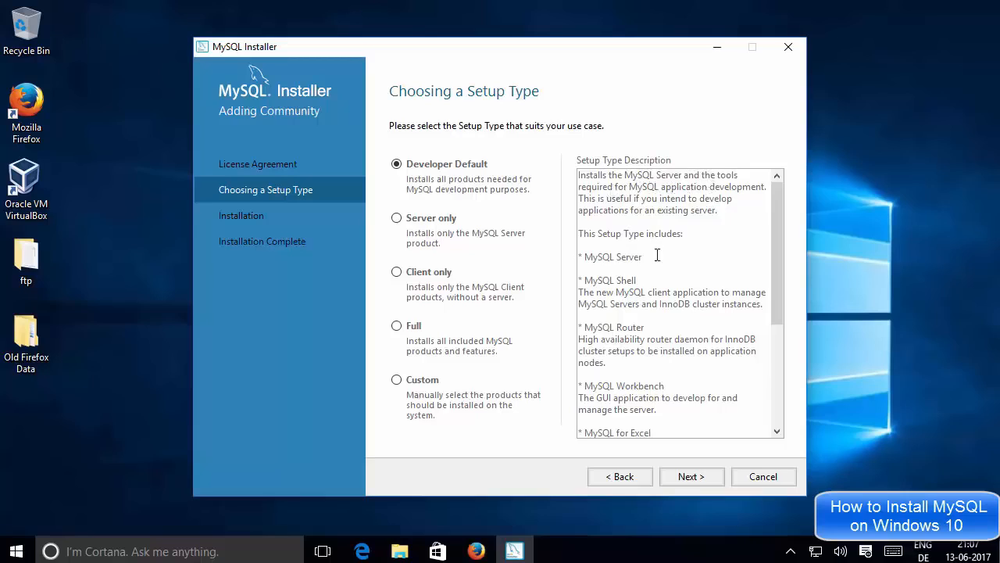
{"action": "left_click_drag", "start_coordinate": [643, 257], "coordinate": [578, 263]}
{"action": "left_click_drag", "start_coordinate": [636, 280], "coordinate": [588, 280]}
{"action": "scroll", "coordinate": [660, 279], "scroll_direction": "down", "scroll_amount": 1}
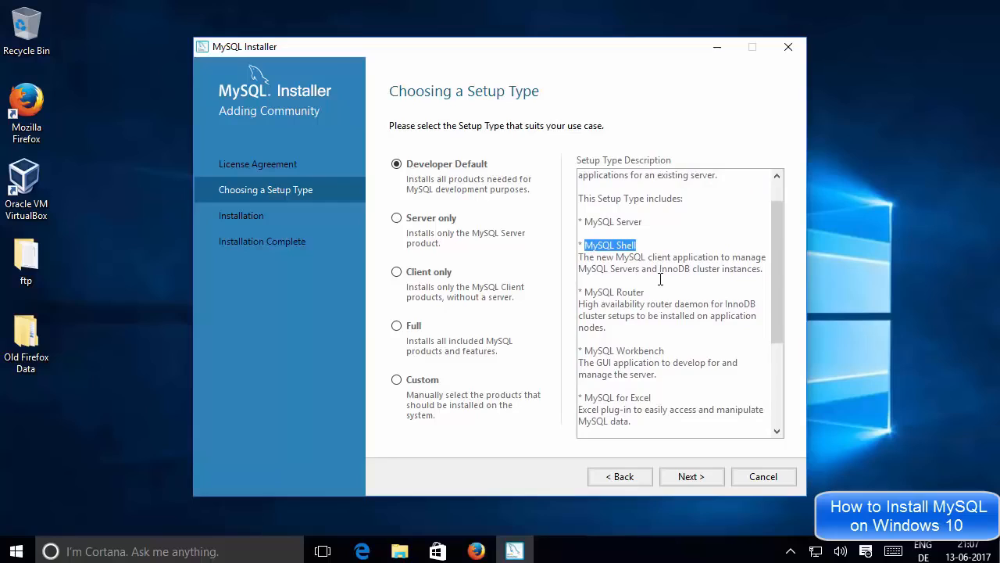
{"action": "left_click_drag", "start_coordinate": [649, 292], "coordinate": [586, 293]}
{"action": "left_click", "coordinate": [599, 293]}
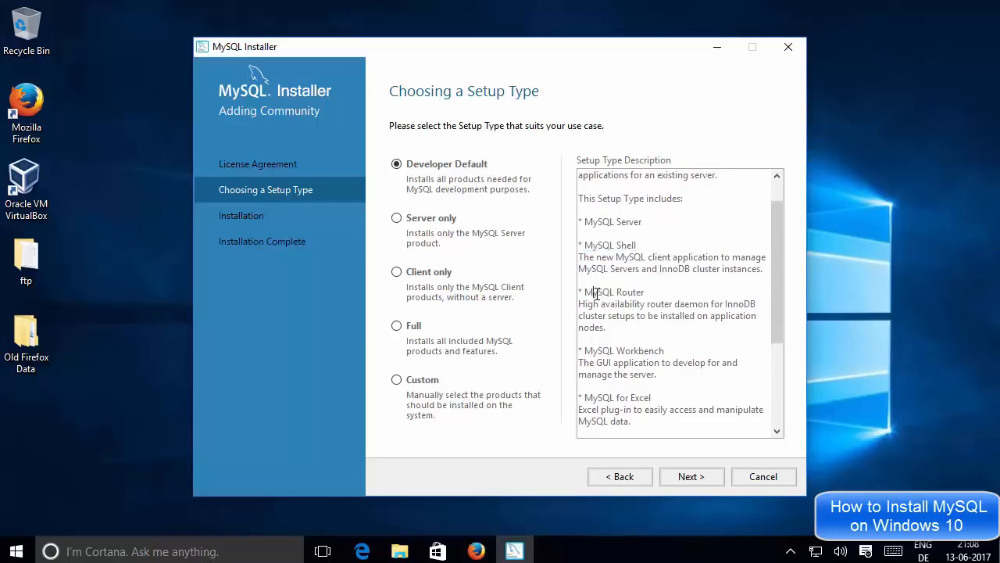
{"action": "scroll", "coordinate": [628, 290], "scroll_direction": "down", "scroll_amount": 1}
{"action": "left_click_drag", "start_coordinate": [669, 315], "coordinate": [616, 315]}
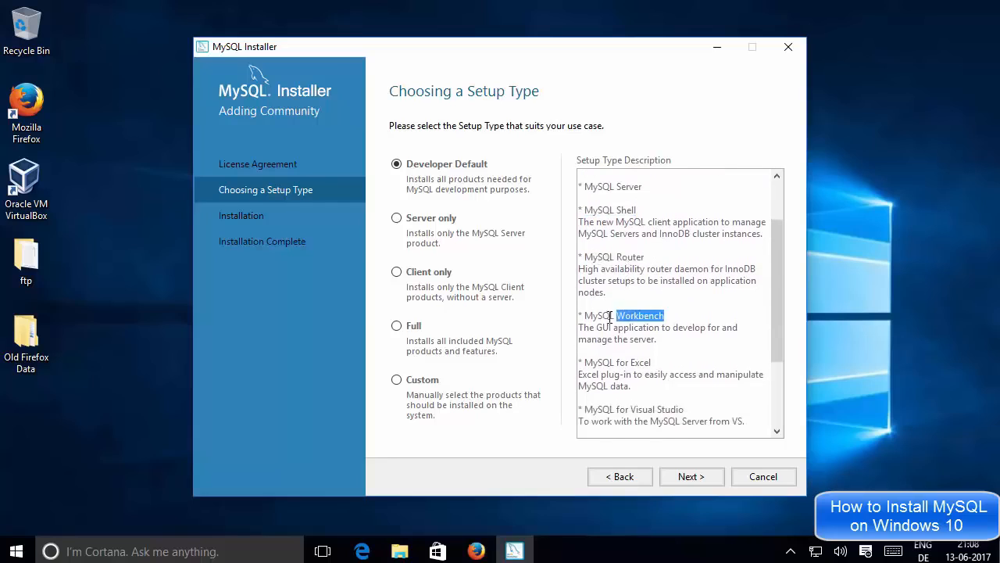
{"action": "left_click", "coordinate": [631, 315]}
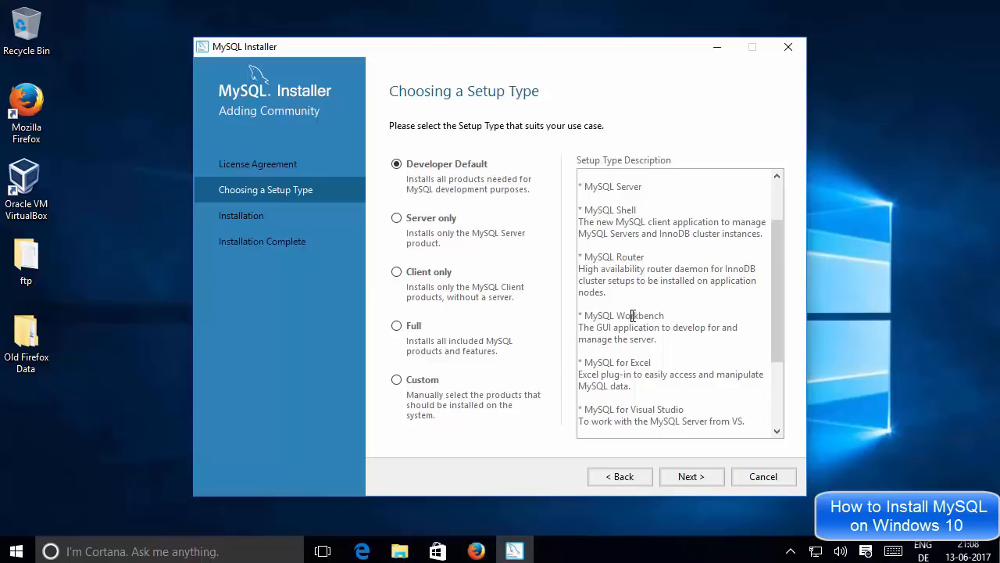
{"action": "triple_click", "coordinate": [633, 315]}
{"action": "scroll", "coordinate": [632, 312], "scroll_direction": "down", "scroll_amount": 1}
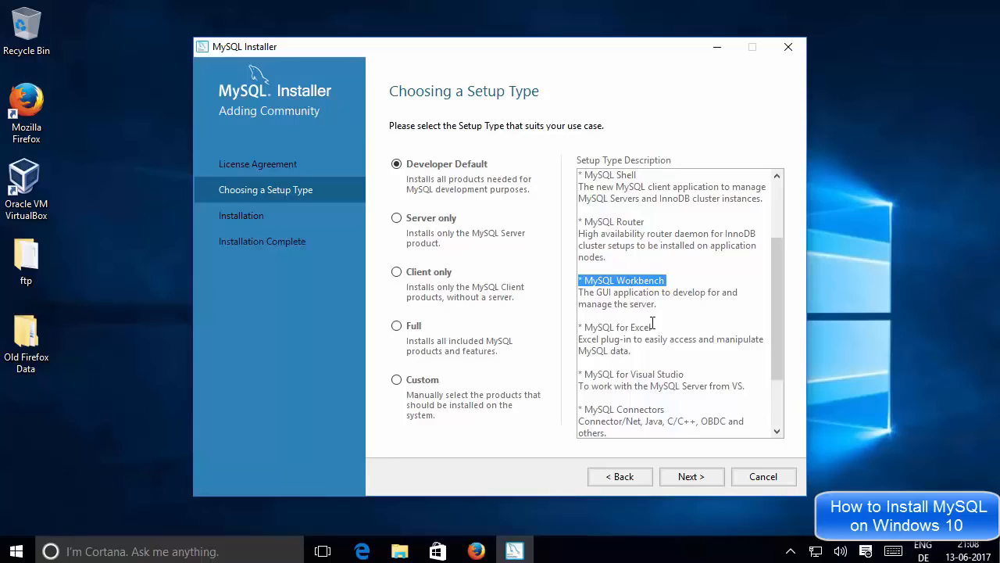
{"action": "left_click_drag", "start_coordinate": [657, 327], "coordinate": [599, 326]}
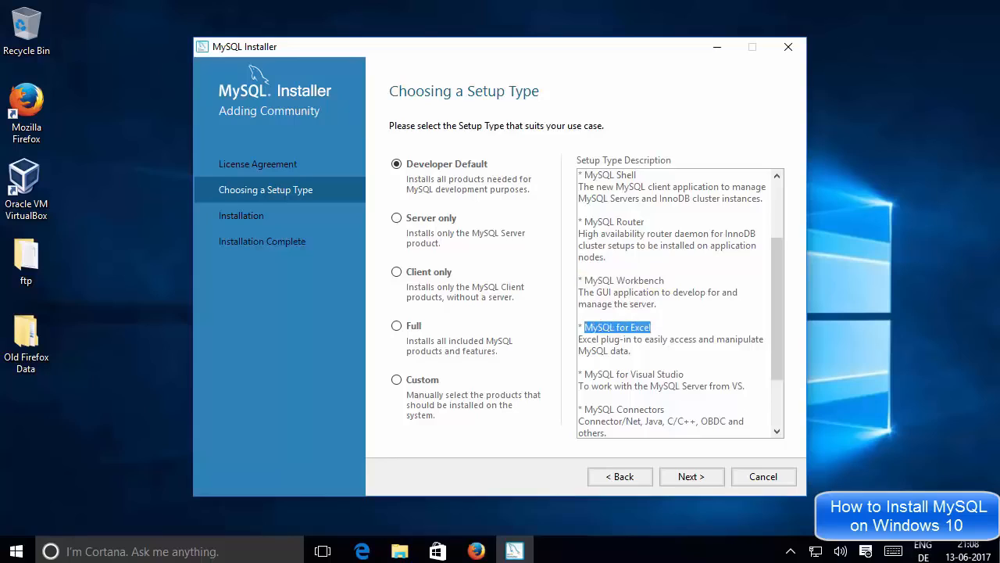
{"action": "left_click", "coordinate": [598, 327]}
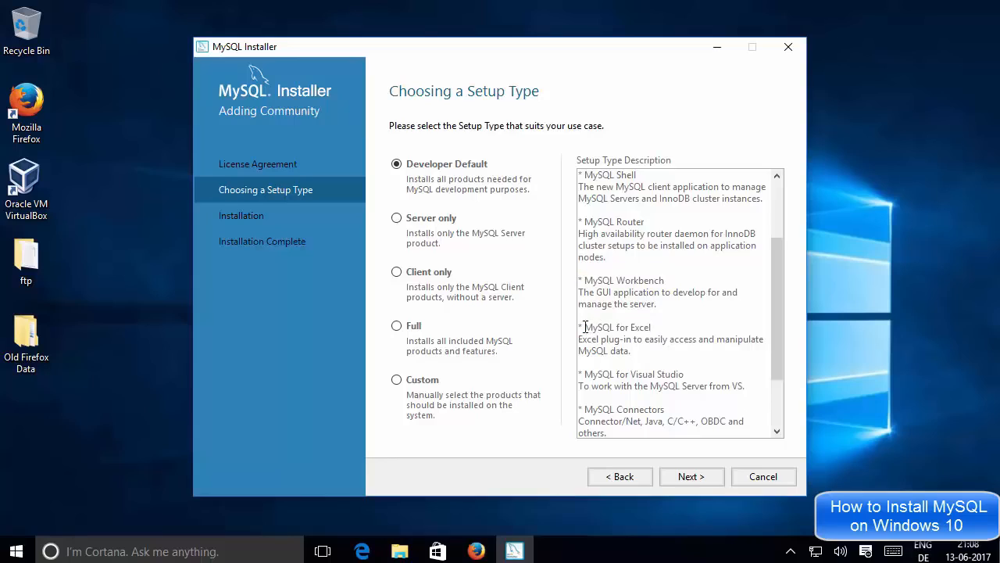
{"action": "left_click_drag", "start_coordinate": [585, 326], "coordinate": [651, 328]}
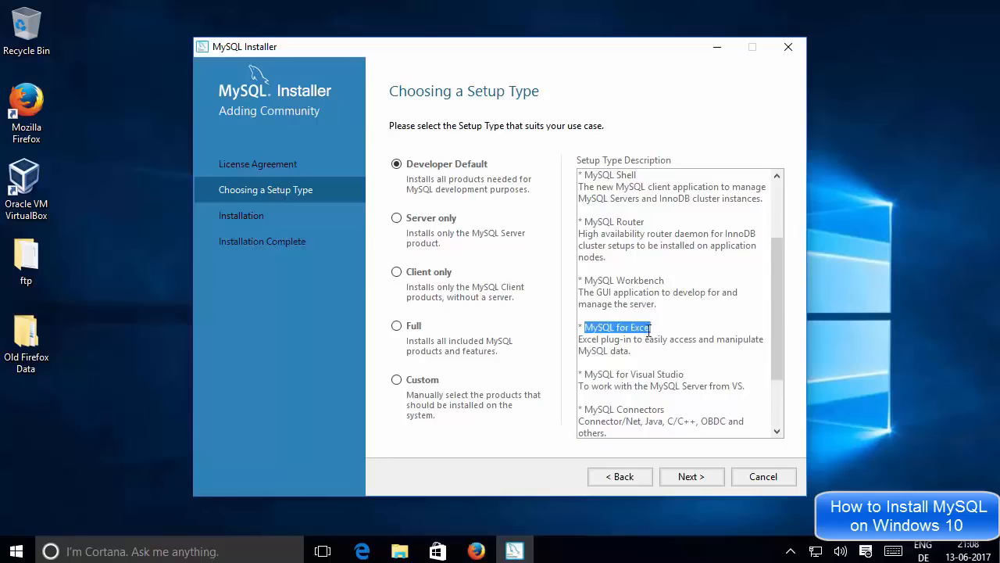
Step: Continue reviewing the description, highlighting the MySQL Connectors entry and Connector/Net
{"action": "scroll", "coordinate": [664, 335], "scroll_direction": "down", "scroll_amount": 1}
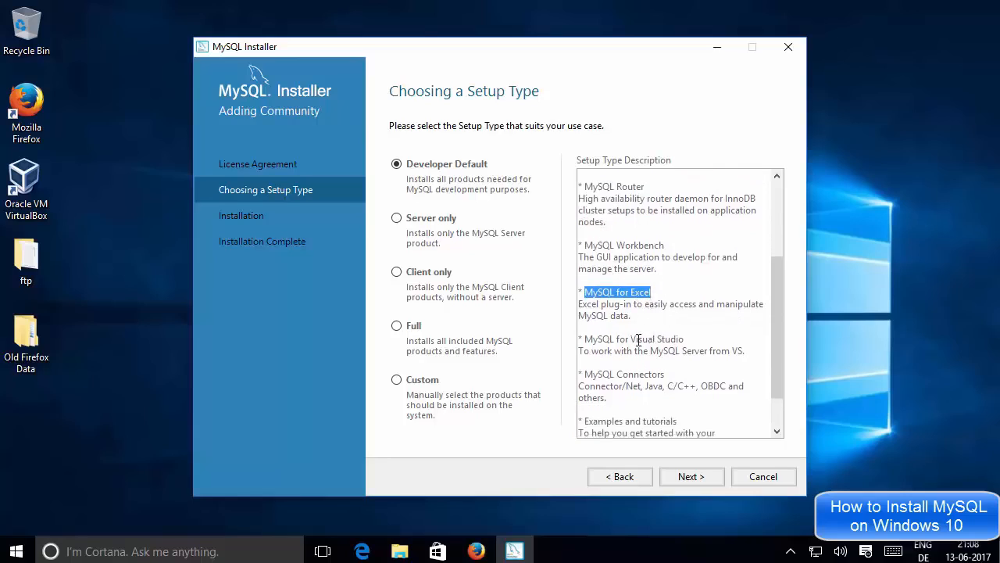
{"action": "scroll", "coordinate": [654, 338], "scroll_direction": "down", "scroll_amount": 1}
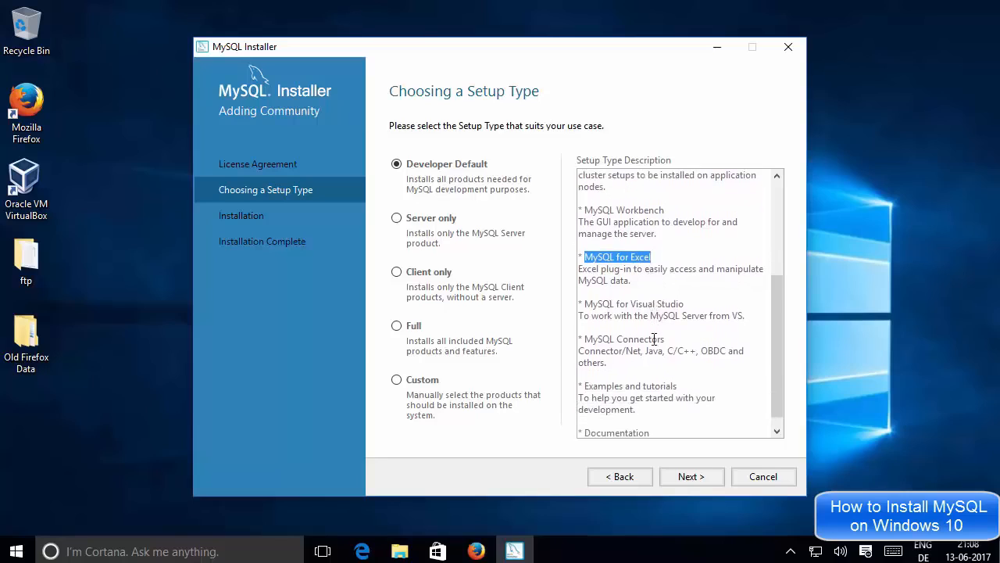
{"action": "mouse_move", "coordinate": [684, 305]}
{"action": "left_mouse_down"}
{"action": "mouse_move", "coordinate": [587, 307]}
{"action": "mouse_move", "coordinate": [682, 307]}
{"action": "left_mouse_up"}
{"action": "left_click", "coordinate": [588, 307]}
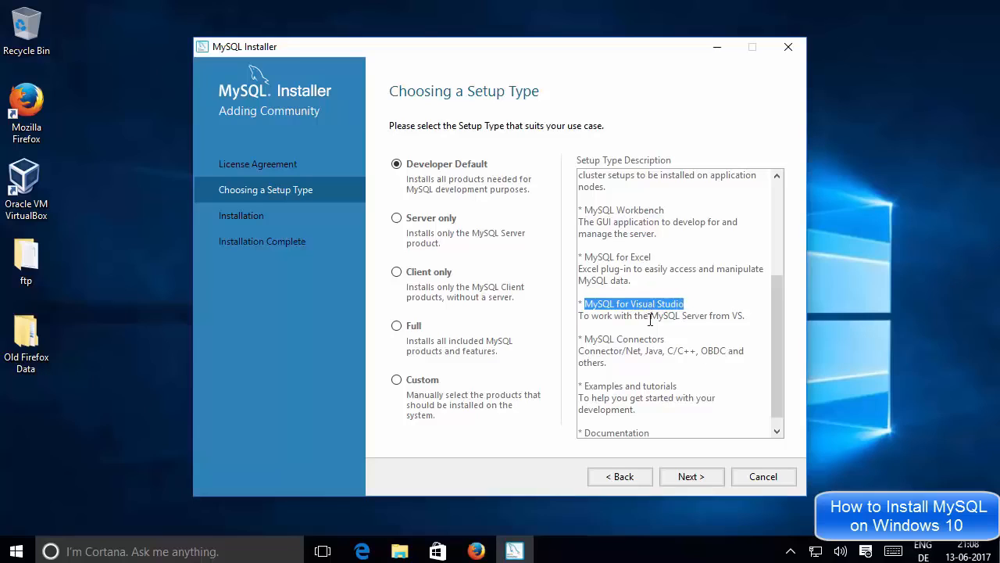
{"action": "left_click_drag", "start_coordinate": [585, 339], "coordinate": [720, 353]}
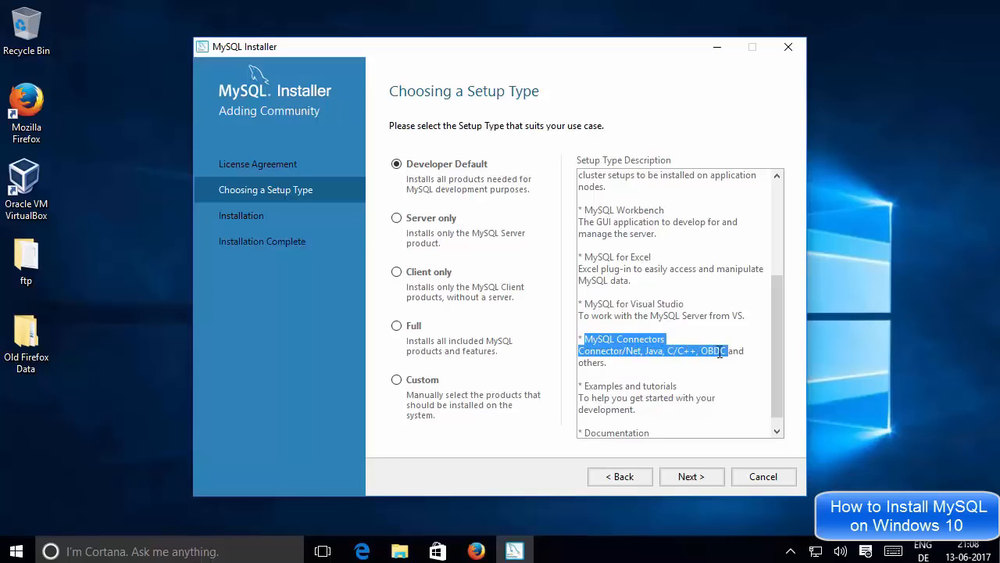
{"action": "left_click", "coordinate": [726, 351]}
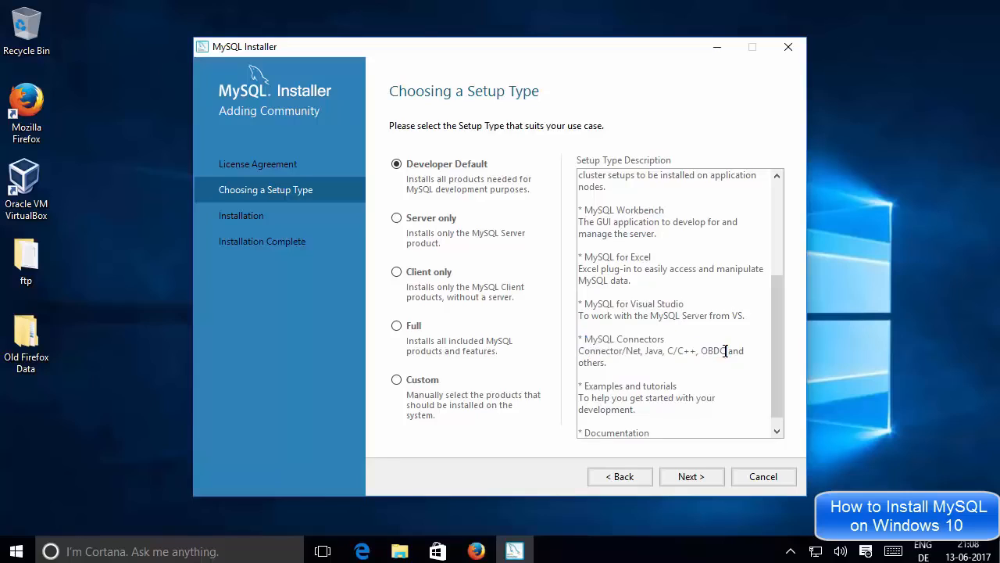
{"action": "double_click", "coordinate": [636, 350]}
{"action": "left_click", "coordinate": [653, 350]}
{"action": "scroll", "coordinate": [643, 368], "scroll_direction": "up", "scroll_amount": 4}
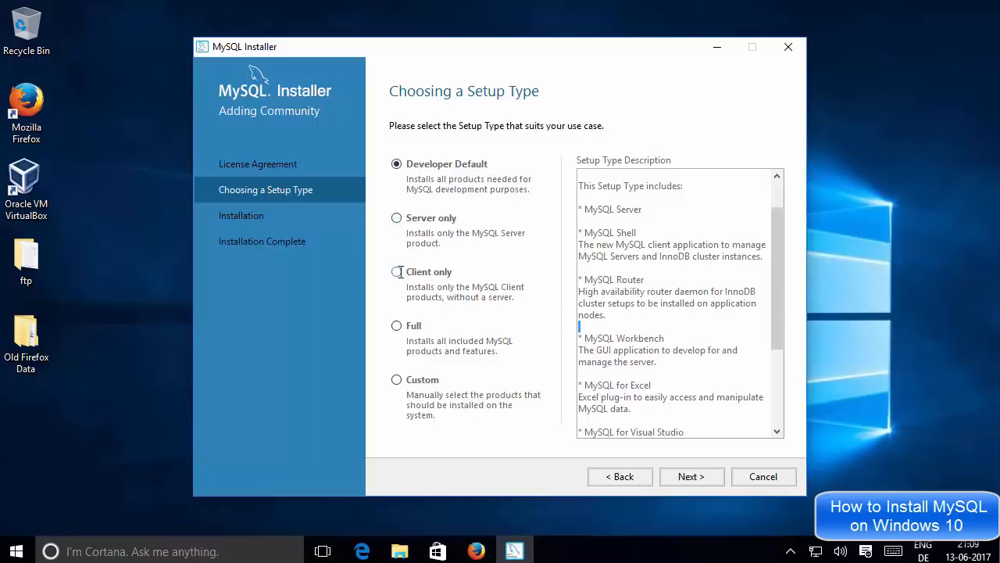
Step: Compare the Full setup type, return to Developer Default, and advance to Check Requirements
{"action": "left_click", "coordinate": [396, 325]}
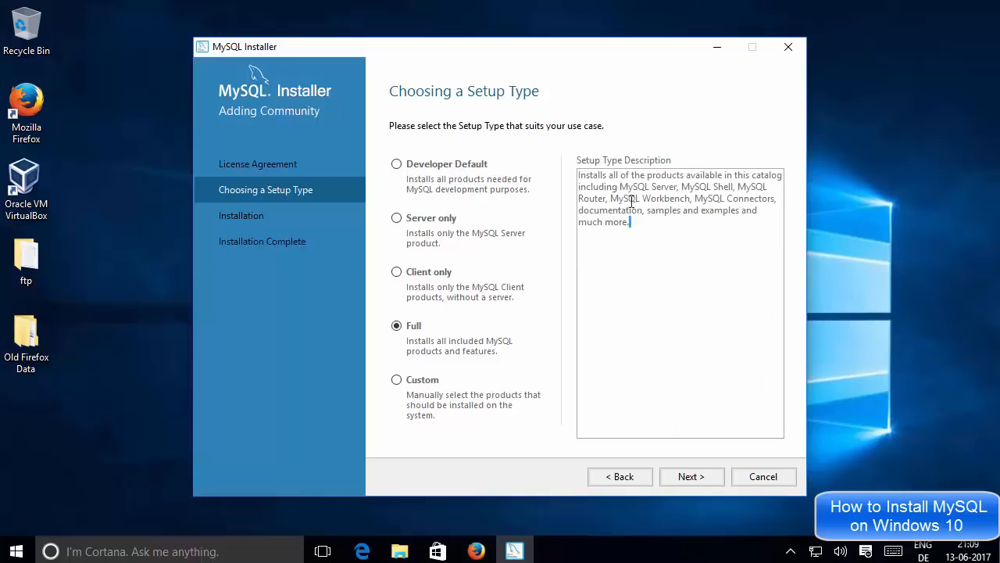
{"action": "left_click_drag", "start_coordinate": [629, 222], "coordinate": [585, 172]}
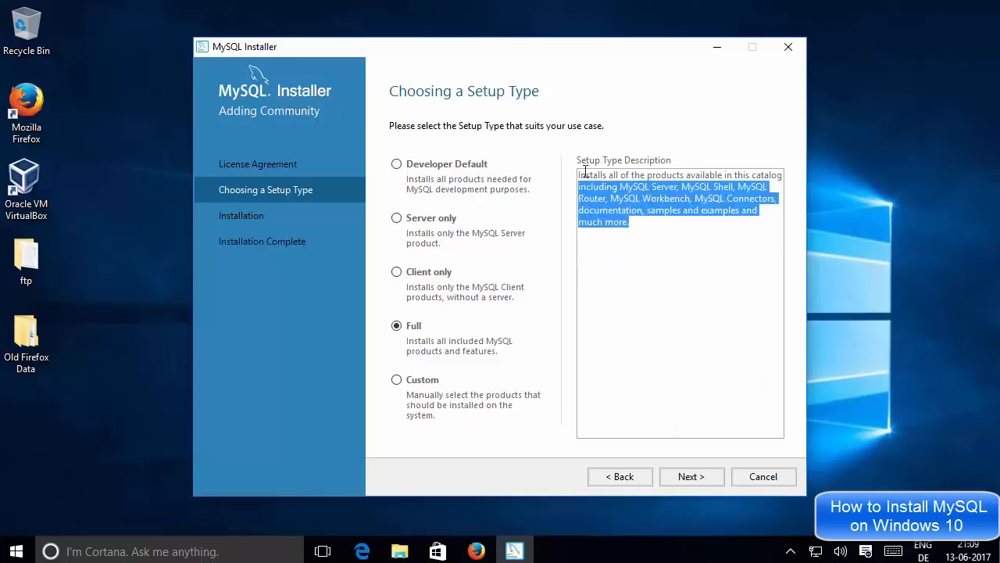
{"action": "left_click", "coordinate": [655, 232]}
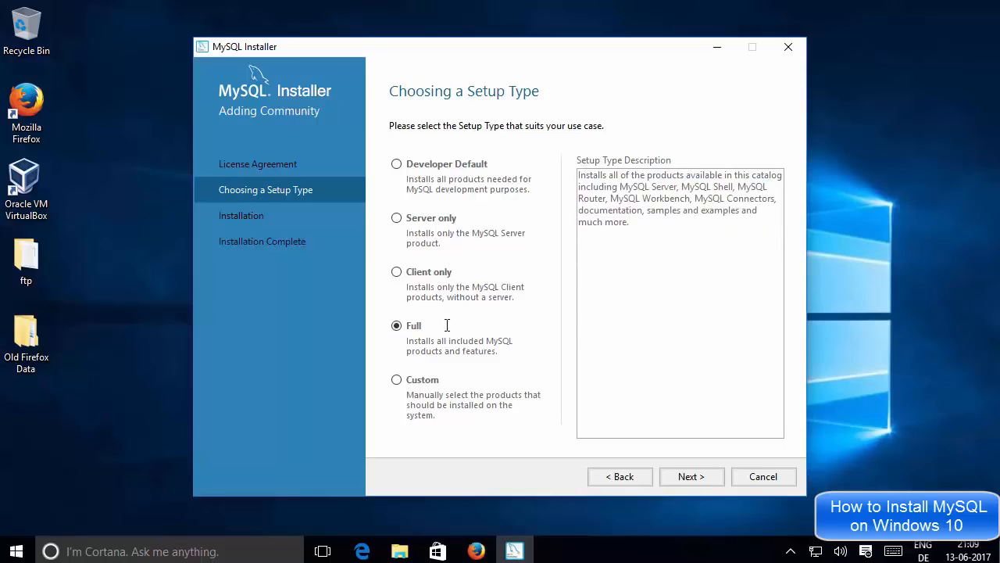
{"action": "left_click", "coordinate": [397, 164]}
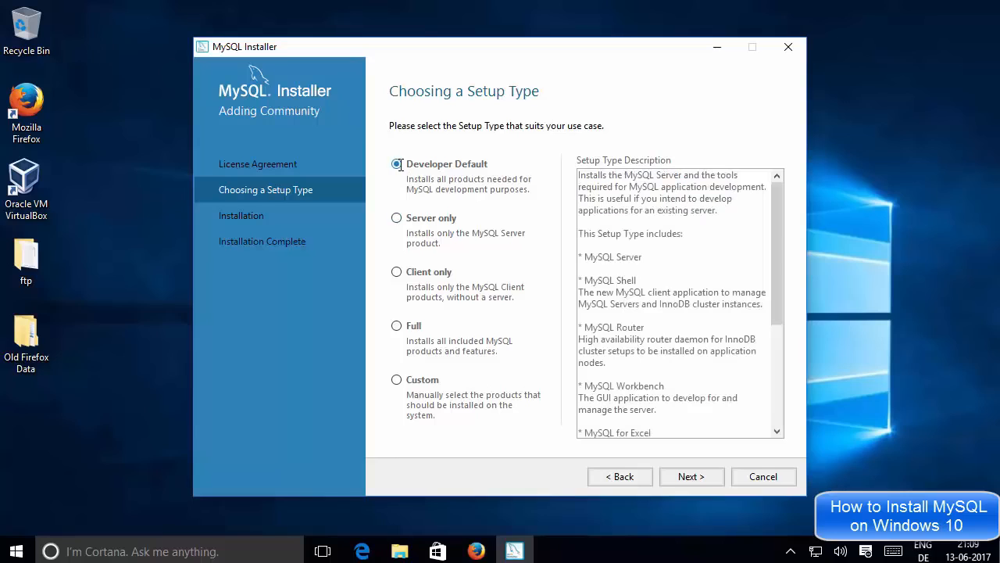
{"action": "scroll", "coordinate": [777, 242], "scroll_direction": "down", "scroll_amount": 3}
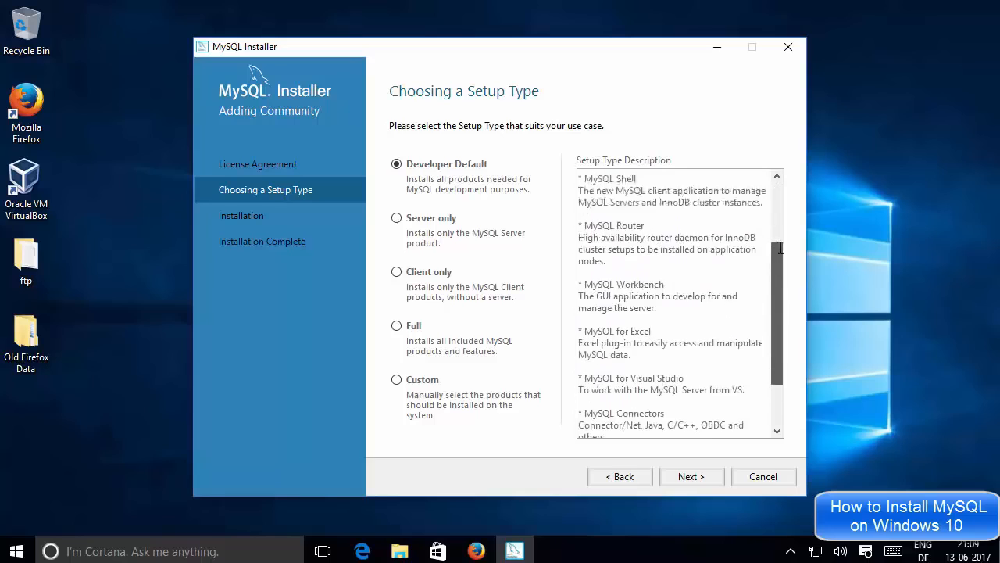
{"action": "scroll", "coordinate": [779, 248], "scroll_direction": "up", "scroll_amount": 3}
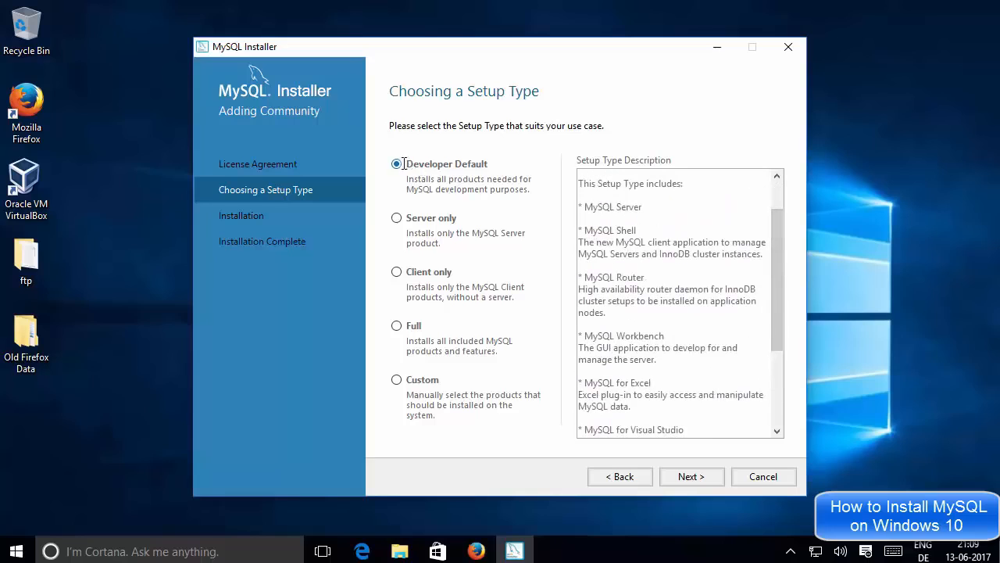
{"action": "left_click", "coordinate": [688, 476]}
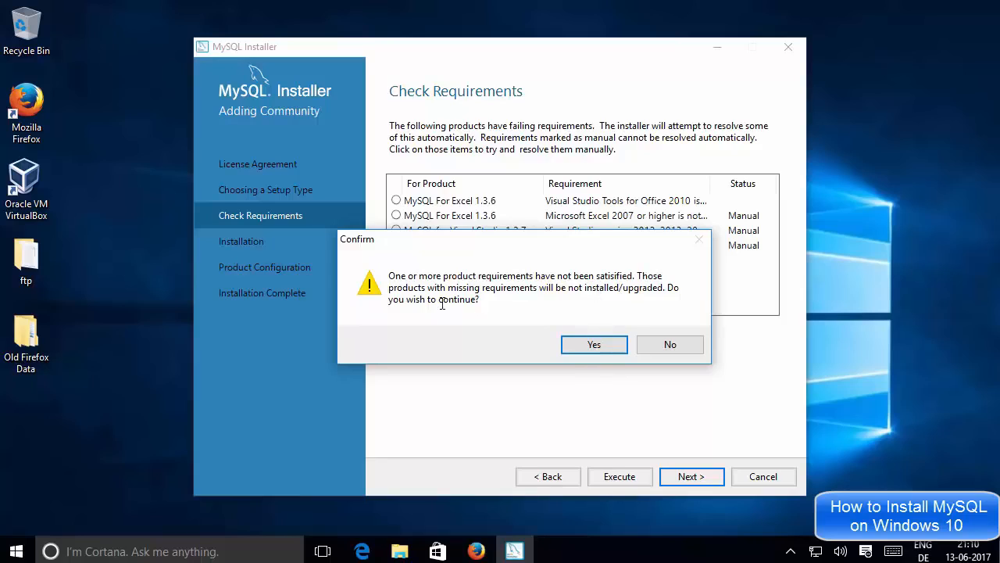
Step: Confirm continuing despite the unmet MySQL For Excel 1.3.6 requirements
{"action": "left_click", "coordinate": [583, 344]}
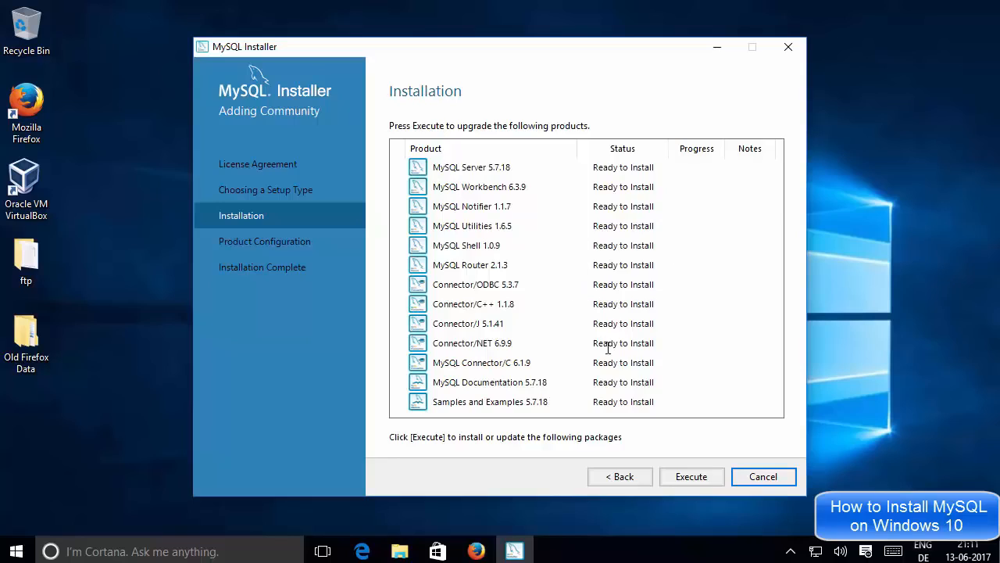
Step: Start installing all 13 listed products, from MySQL Server 5.7.18 to Samples and Examples
{"action": "left_click", "coordinate": [682, 476]}
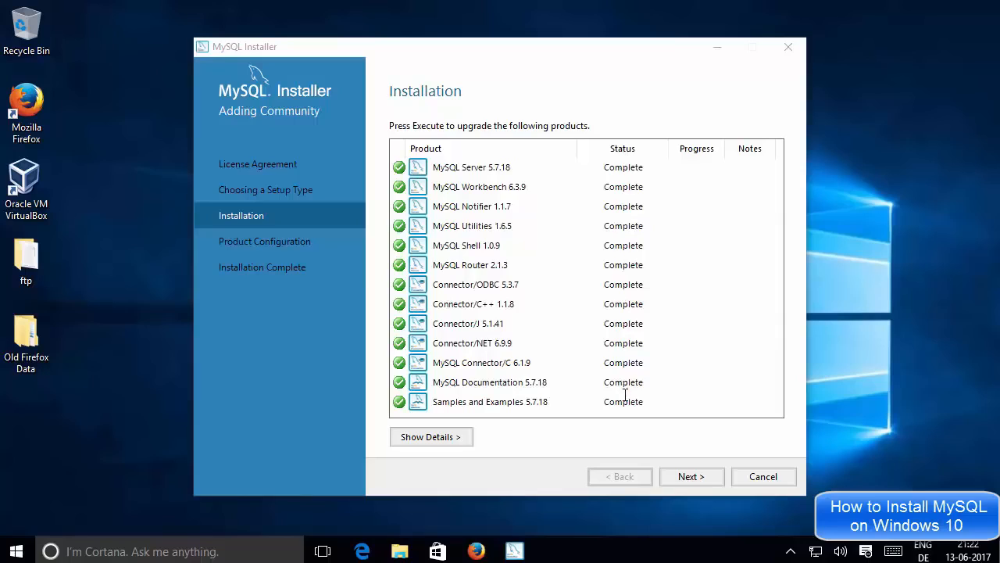
Step: Advance through Product Configuration to MySQL Server 5.7.18's Type and Networking page
{"action": "left_click", "coordinate": [687, 477]}
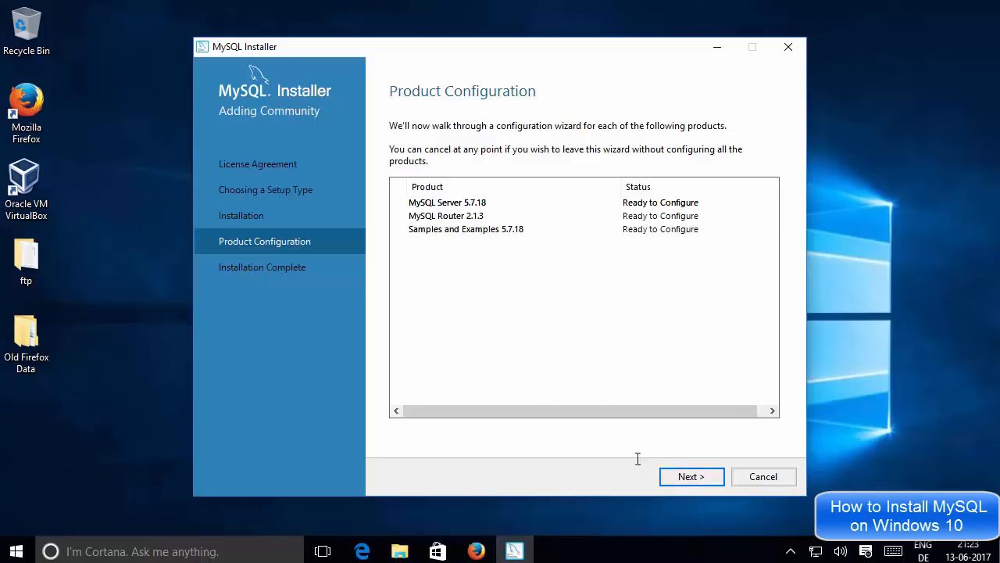
{"action": "left_click", "coordinate": [688, 476]}
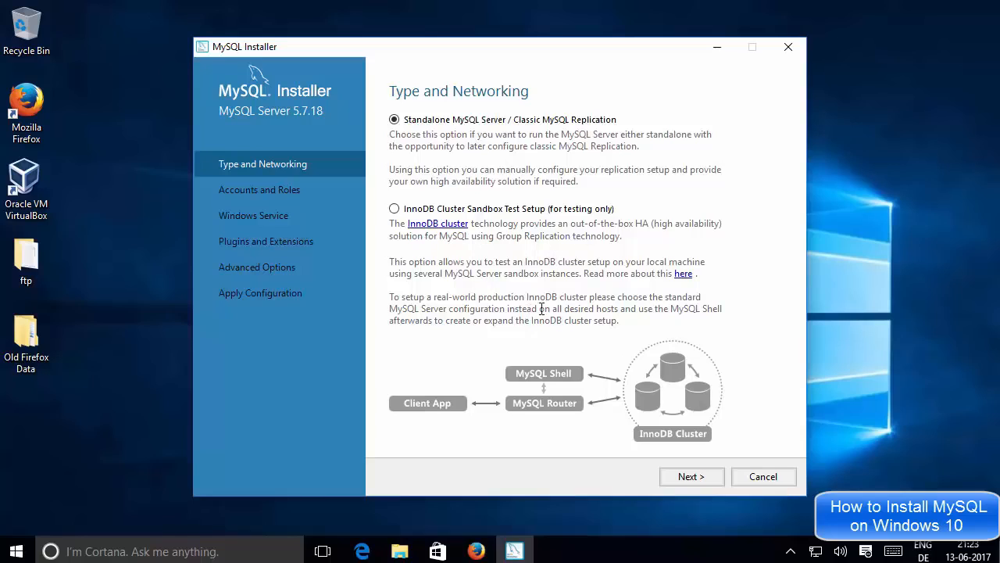
{"action": "left_click", "coordinate": [678, 477]}
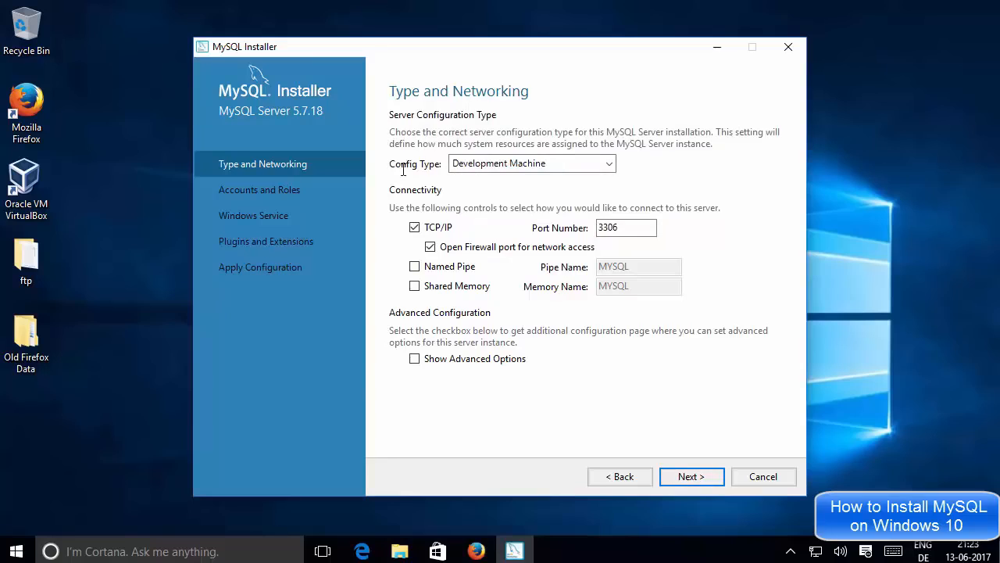
{"action": "left_click", "coordinate": [485, 163]}
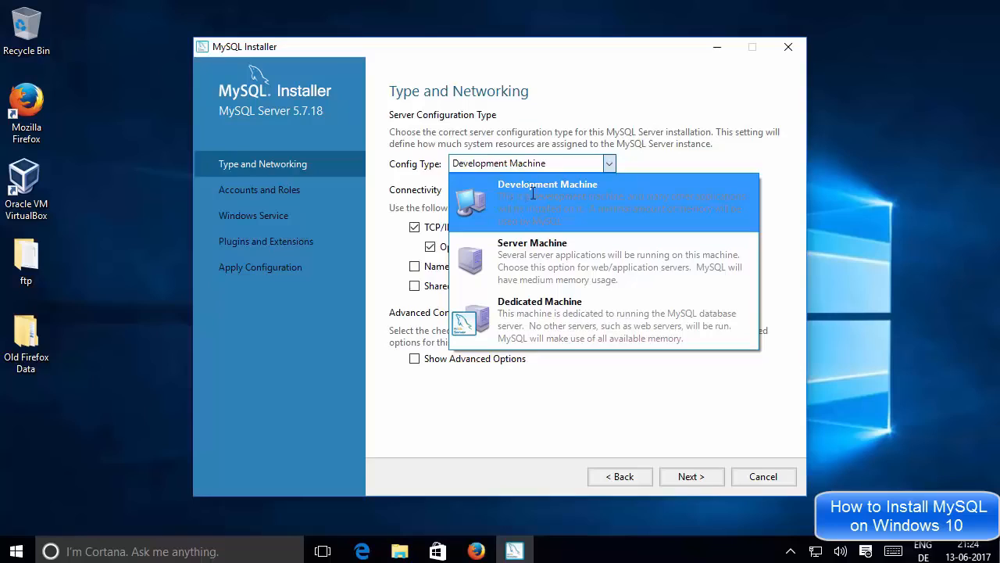
{"action": "left_click", "coordinate": [639, 162]}
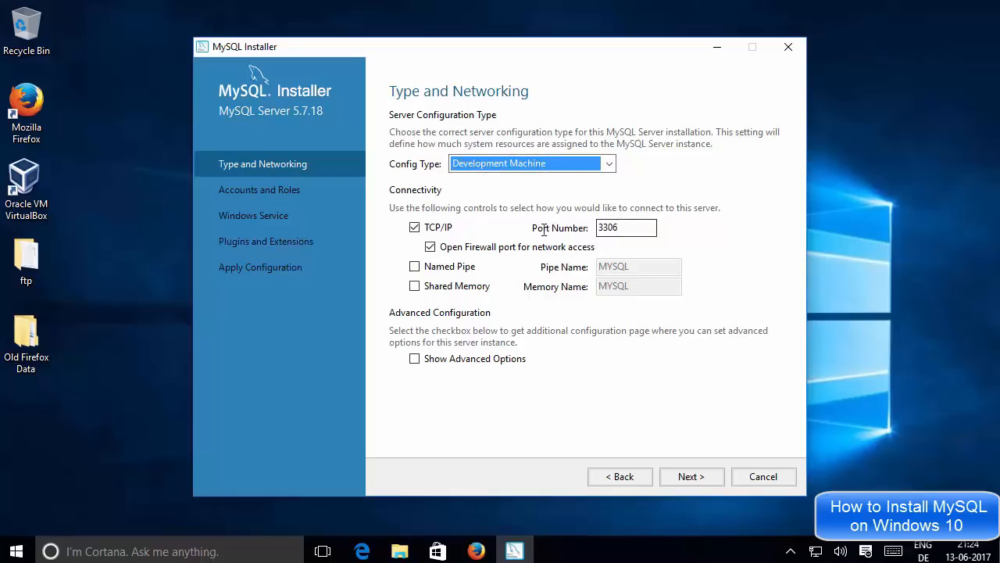
{"action": "left_click", "coordinate": [630, 226]}
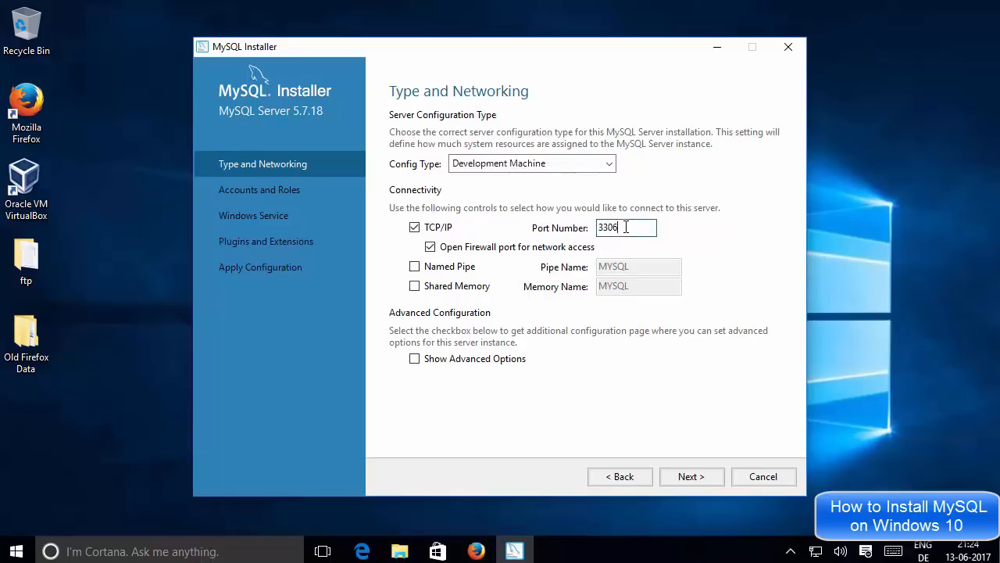
{"action": "left_click_drag", "start_coordinate": [630, 227], "coordinate": [598, 227]}
{"action": "left_click", "coordinate": [643, 231]}
Step: On Accounts and Roles, enter the four-character root password in both password fields
{"action": "left_click", "coordinate": [691, 477]}
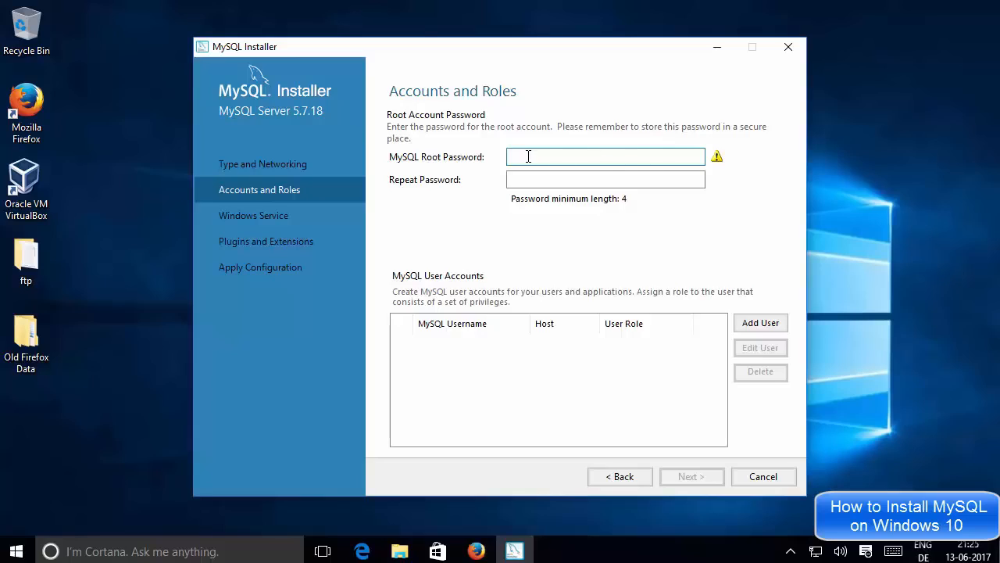
{"action": "type", "text": "root"}
{"action": "left_click", "coordinate": [537, 181]}
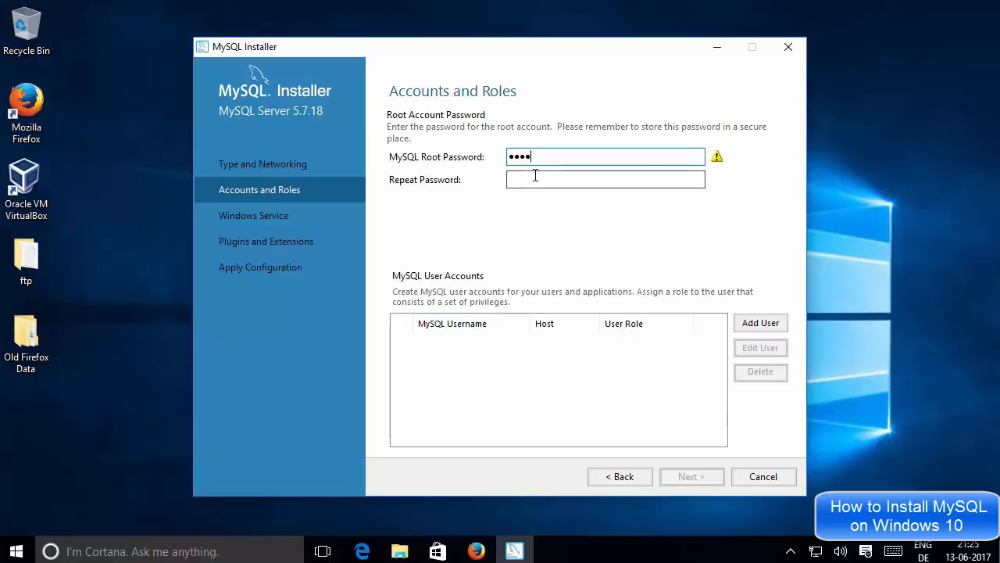
{"action": "type", "text": "root"}
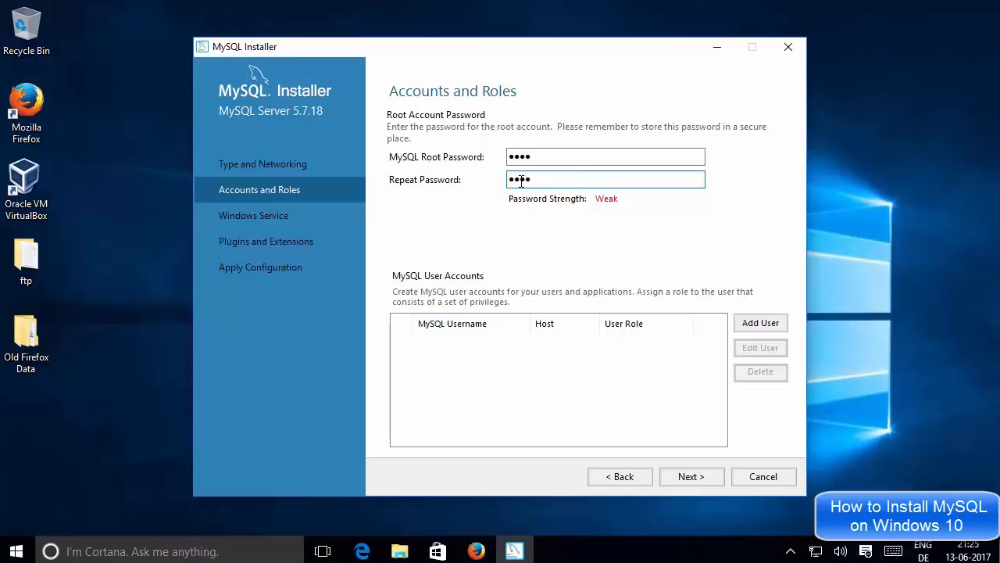
{"action": "left_click", "coordinate": [522, 158]}
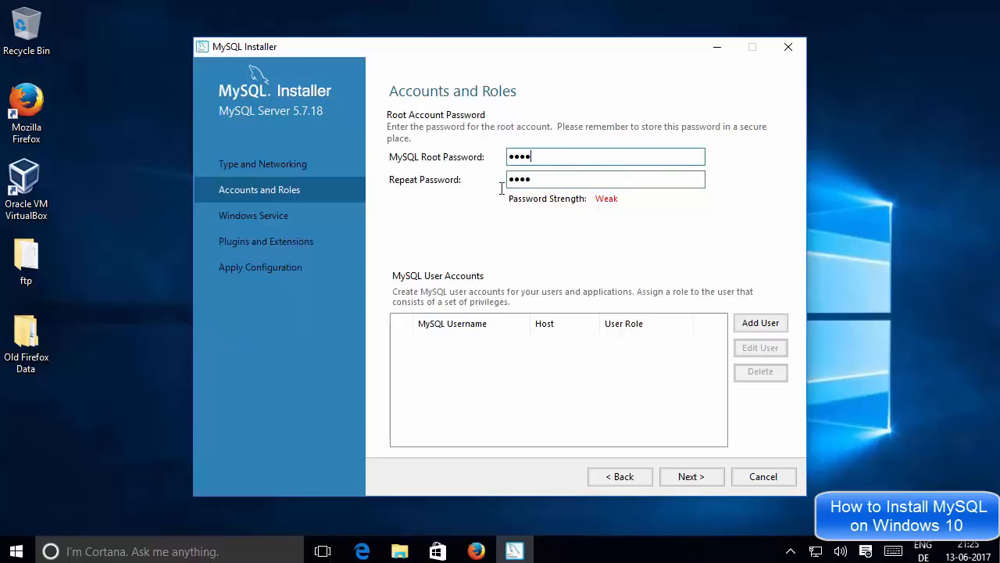
{"action": "left_click", "coordinate": [539, 180]}
{"action": "double_click", "coordinate": [543, 179]}
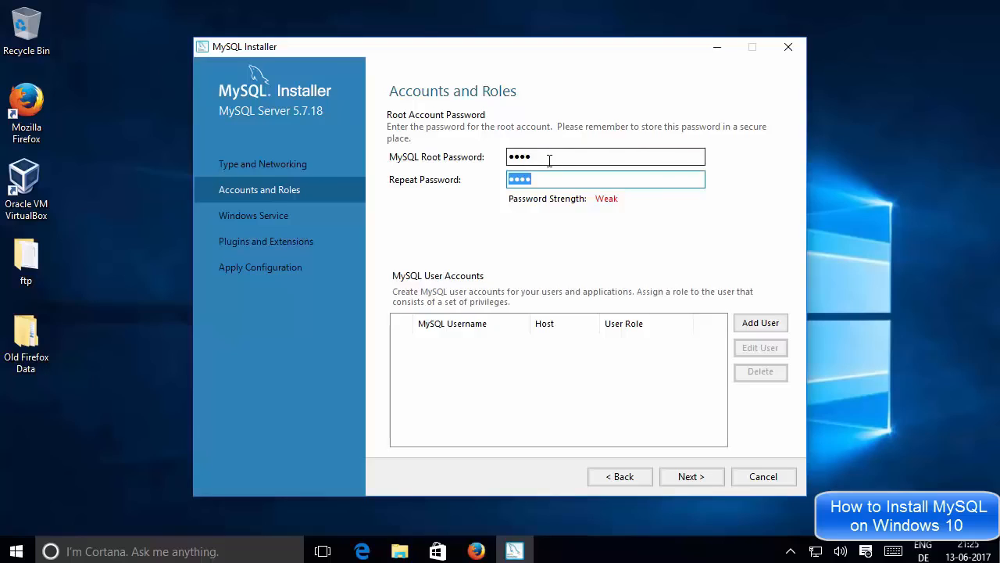
{"action": "left_click", "coordinate": [549, 160]}
{"action": "left_click_drag", "start_coordinate": [551, 159], "coordinate": [500, 155]}
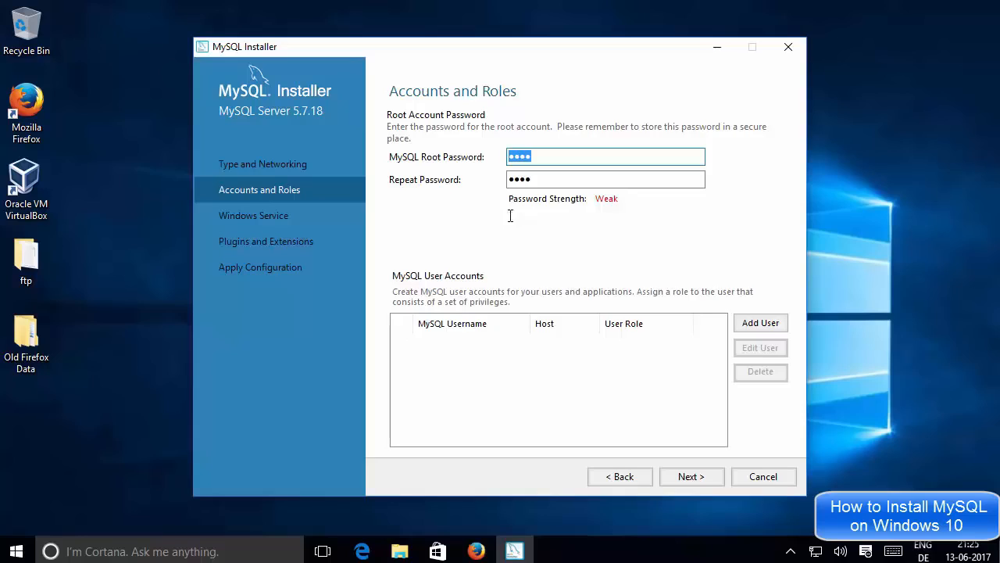
{"action": "left_click", "coordinate": [516, 180]}
{"action": "left_click", "coordinate": [638, 355]}
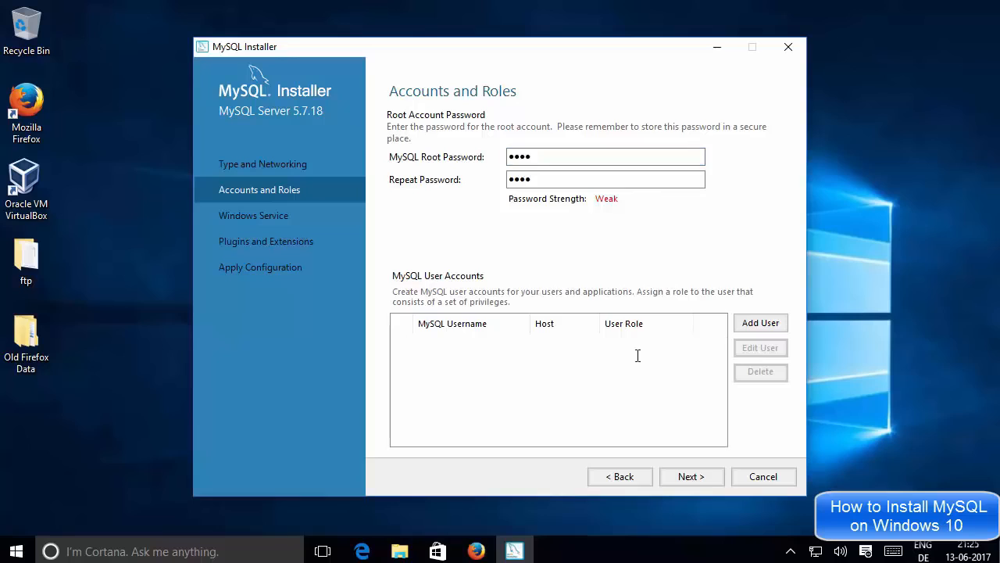
Step: Add a new user with a chosen username, host <All Hosts (%)> and role DB Admin
{"action": "left_click", "coordinate": [751, 323]}
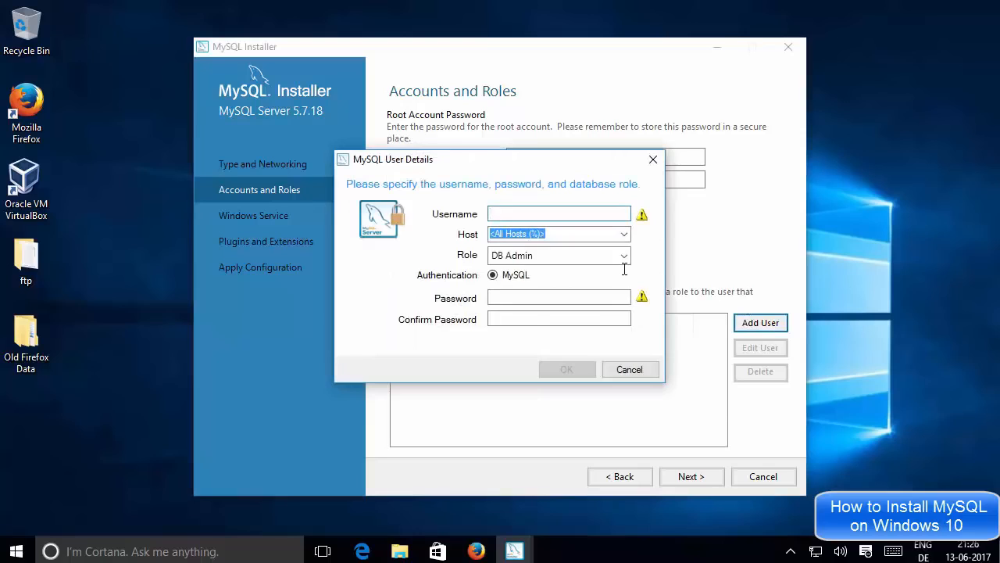
{"action": "type", "text": "core"}
{"action": "type", "text": "debind"}
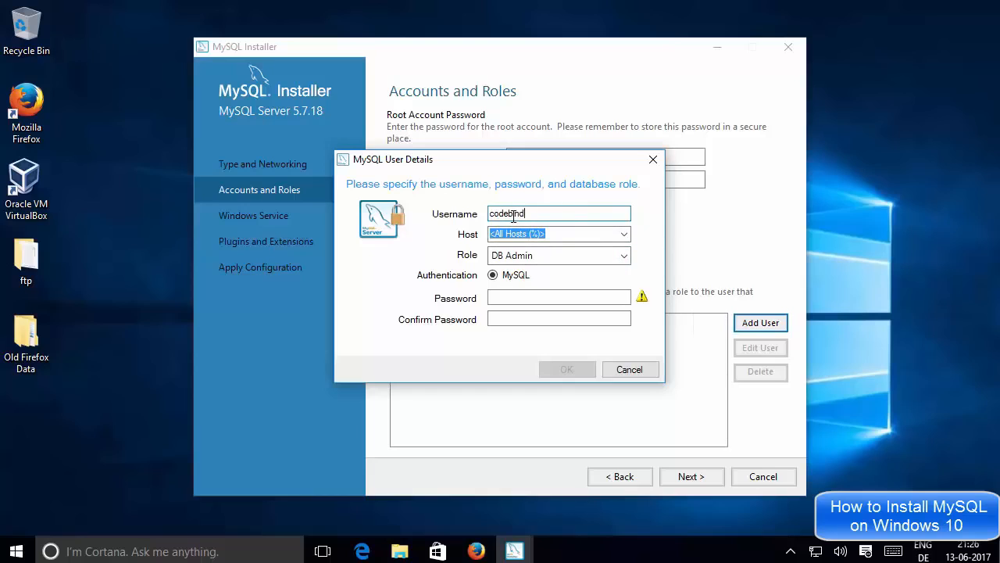
{"action": "left_click", "coordinate": [624, 233]}
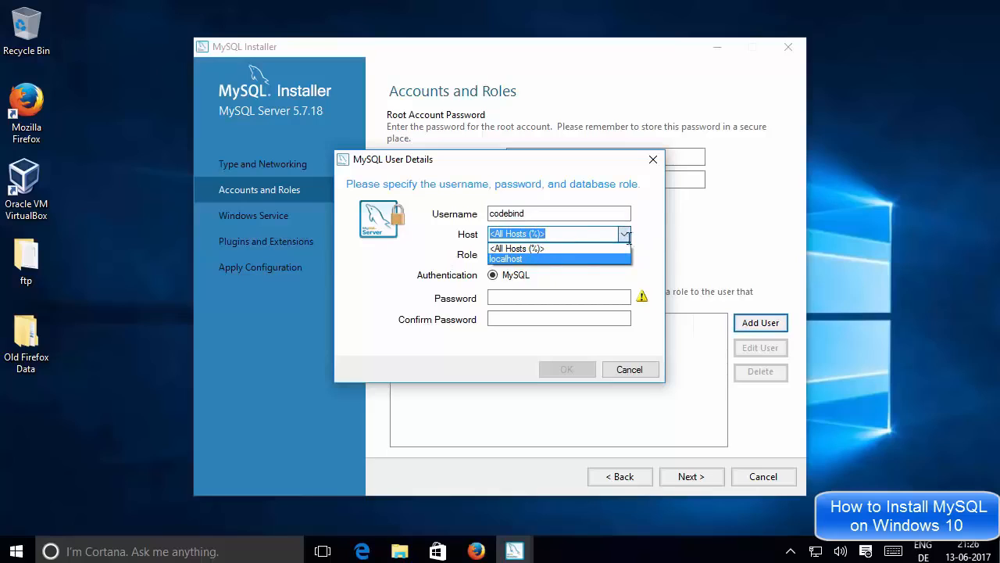
{"action": "left_click", "coordinate": [566, 247]}
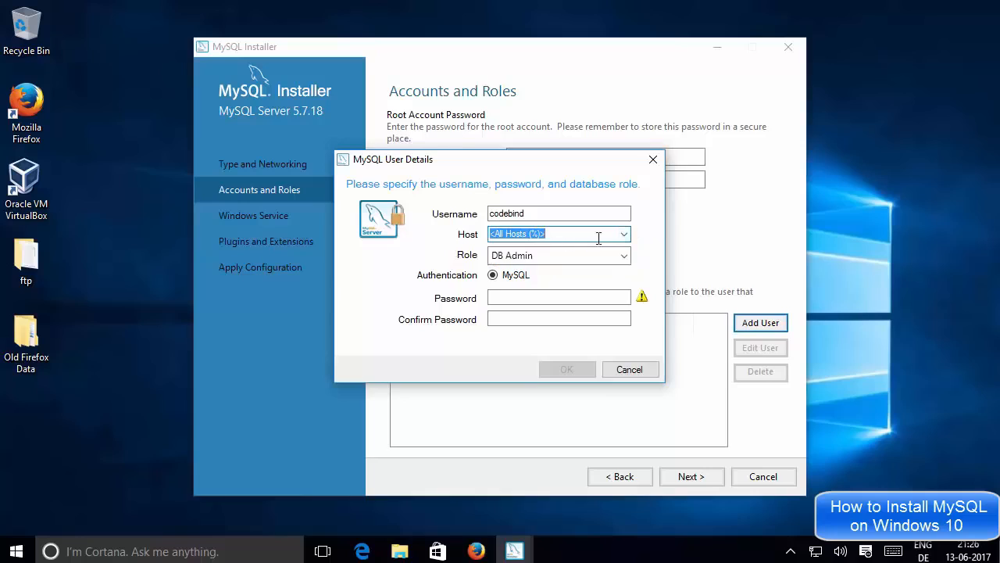
{"action": "left_click", "coordinate": [508, 255]}
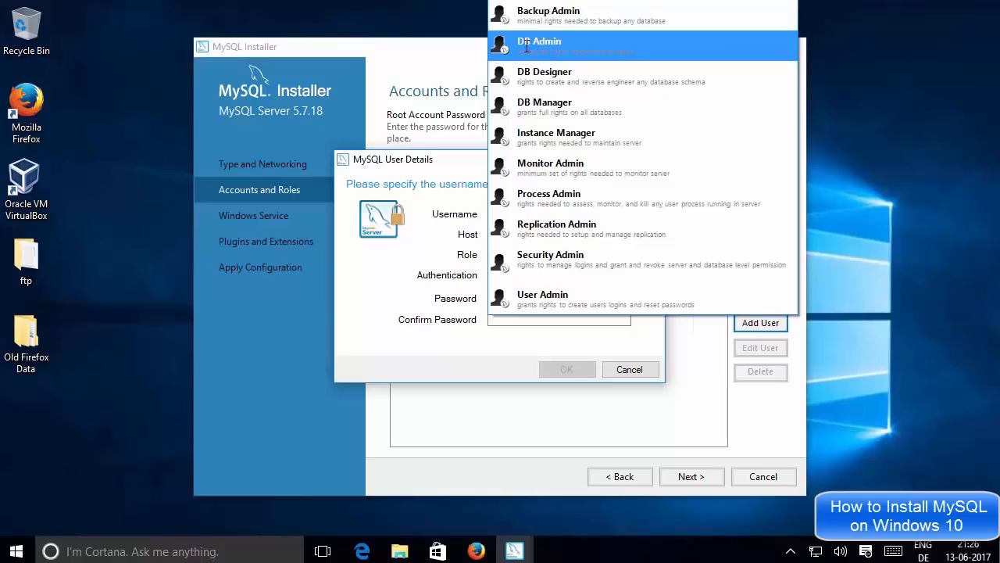
{"action": "left_click", "coordinate": [420, 255]}
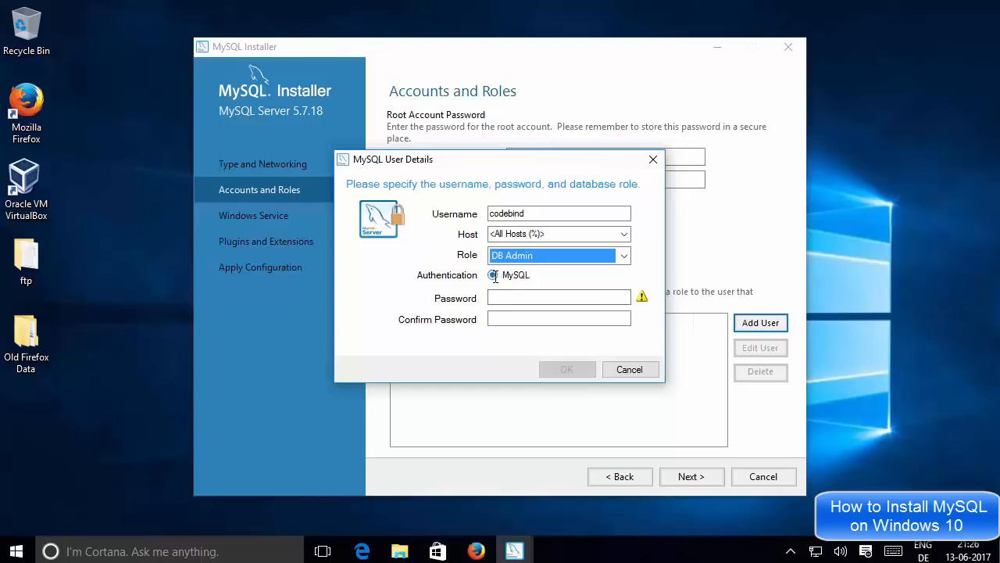
Step: Enter and confirm the new user's password, adding it to the accounts list
{"action": "left_click", "coordinate": [515, 297]}
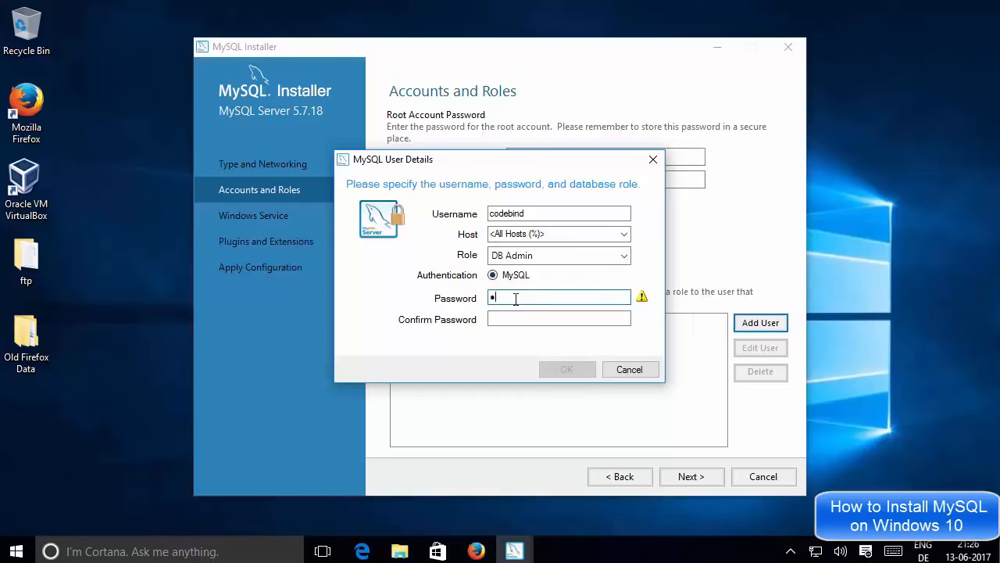
{"action": "left_click", "coordinate": [504, 320]}
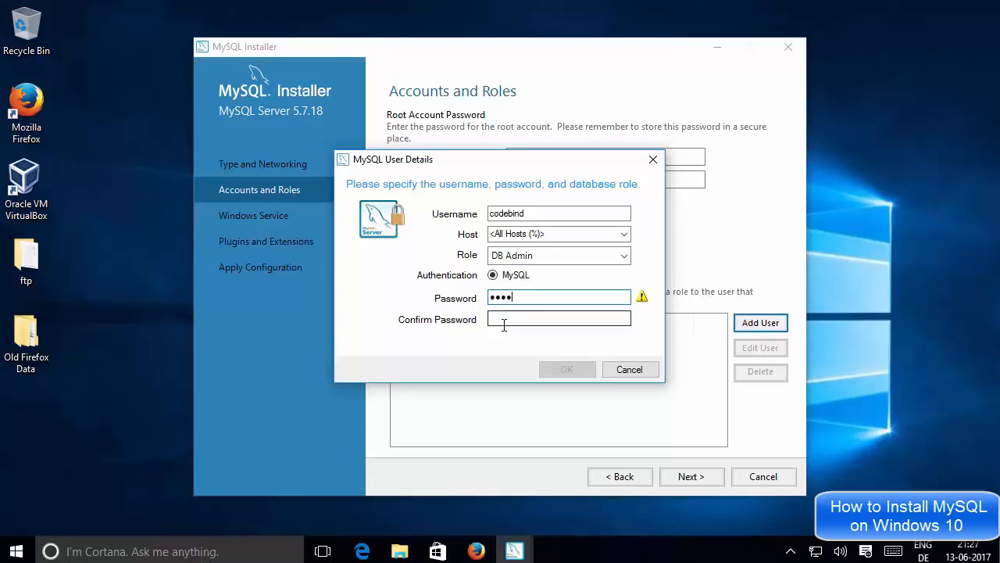
{"action": "type", "text": "123"}
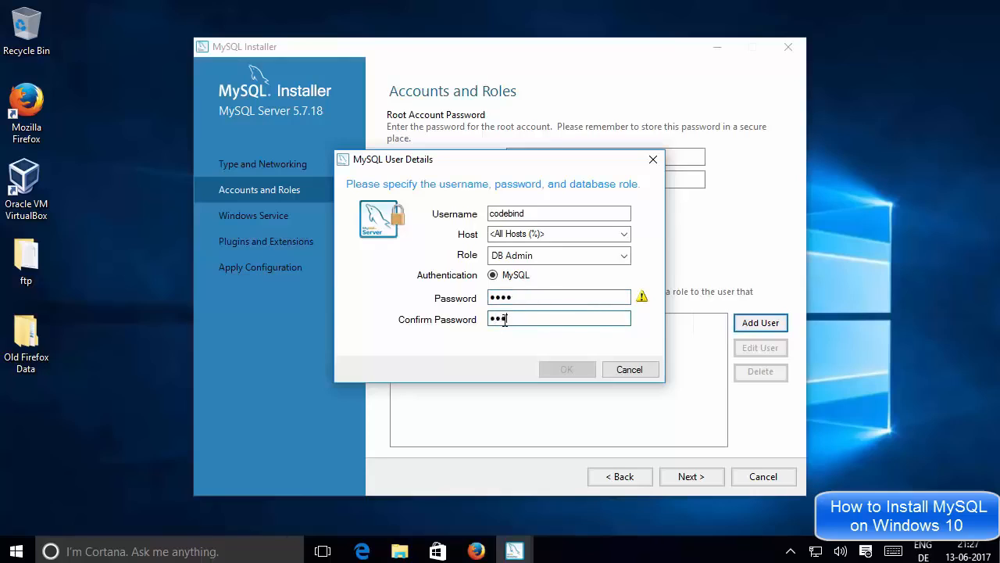
{"action": "type", "text": "4"}
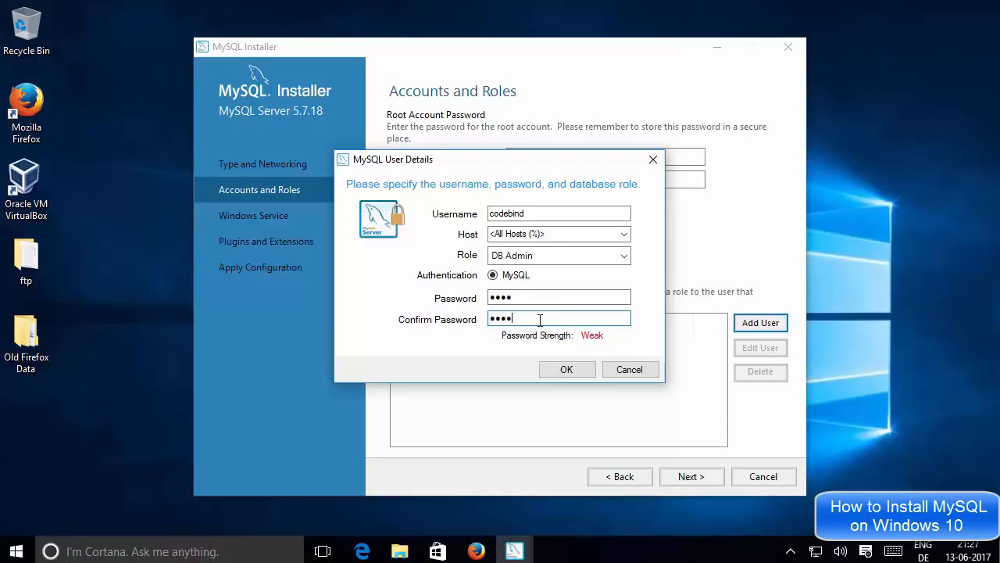
{"action": "left_click", "coordinate": [553, 370]}
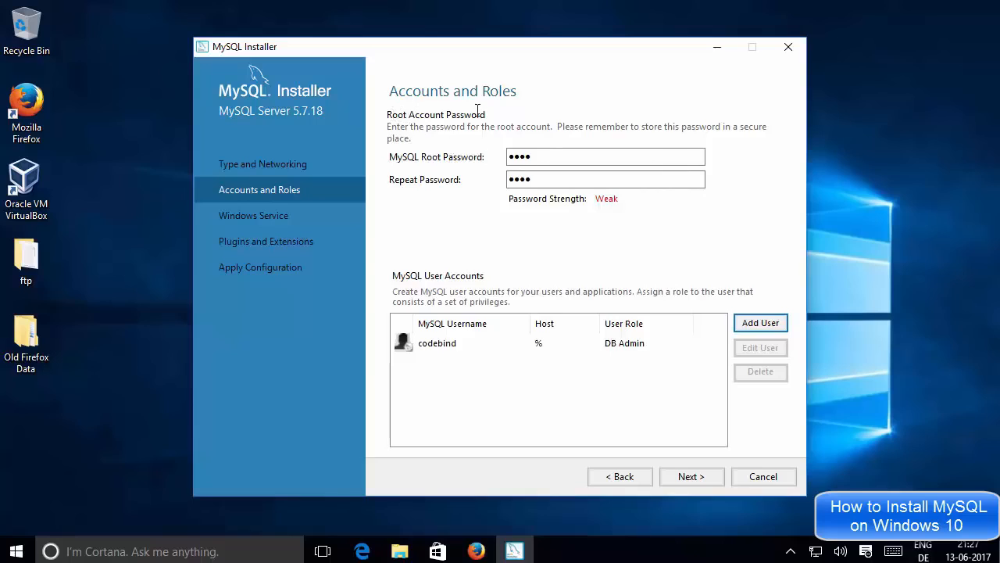
Step: Recheck the characters in the root password and repeat password fields
{"action": "left_click_drag", "start_coordinate": [549, 157], "coordinate": [500, 155]}
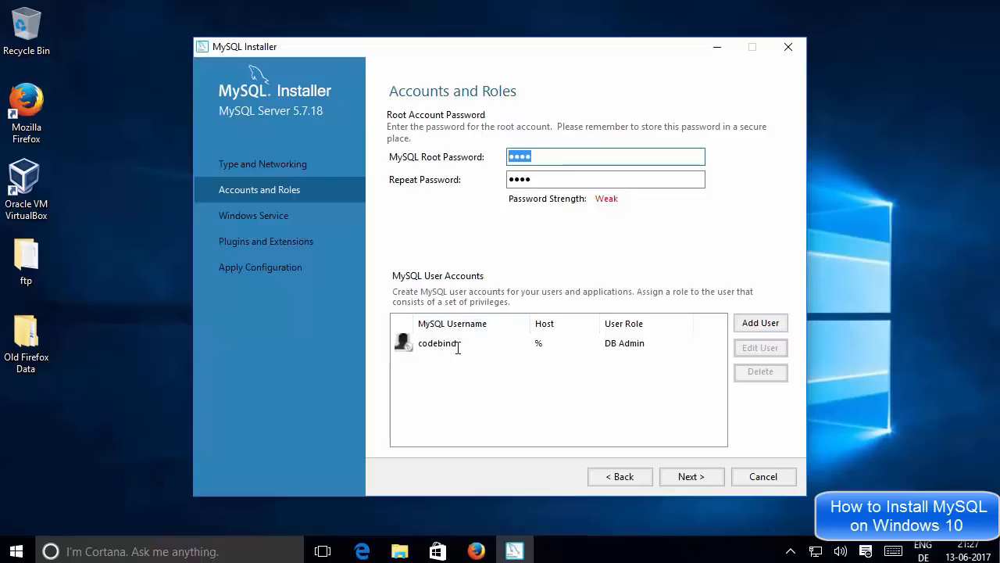
{"action": "left_click", "coordinate": [545, 178]}
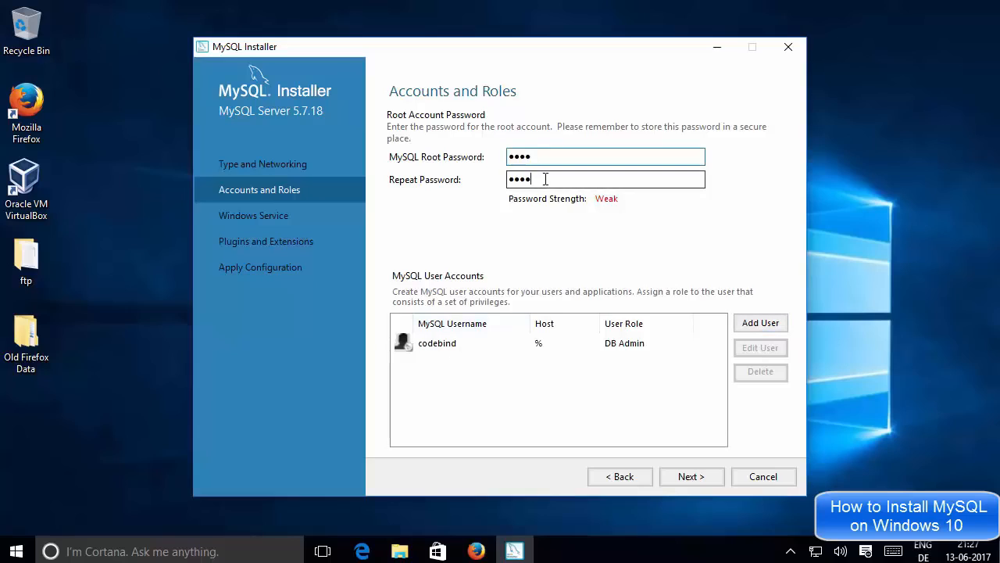
{"action": "left_click_drag", "start_coordinate": [545, 178], "coordinate": [519, 162]}
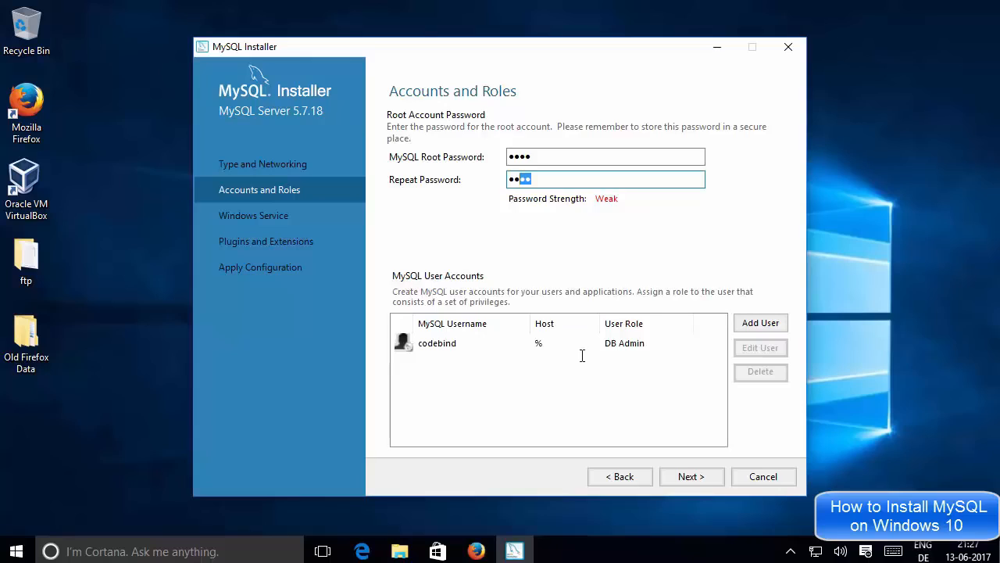
Step: Keep Windows service name MySQL57 with Standard System Account and advance to Plugins and Extensions
{"action": "left_click", "coordinate": [686, 477]}
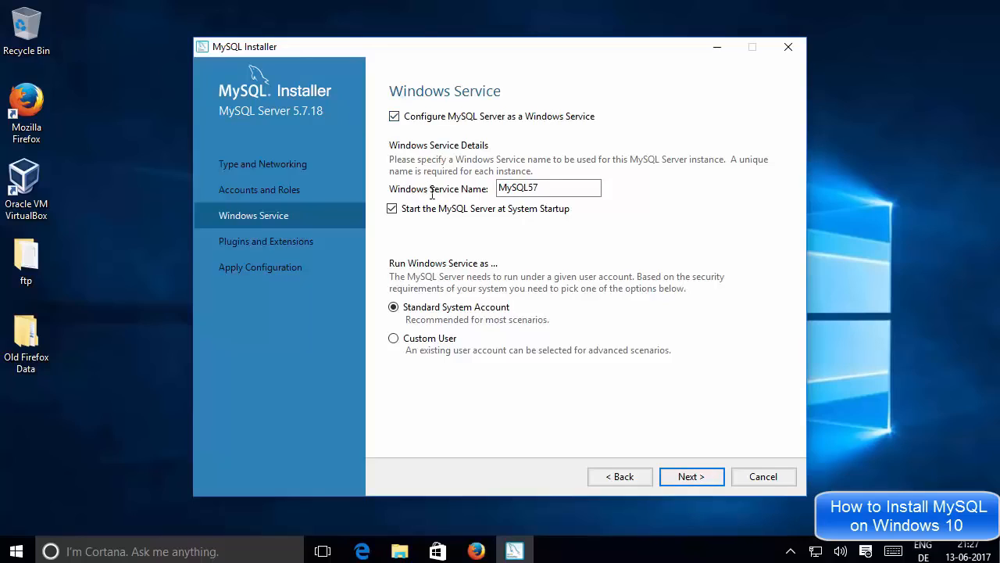
{"action": "double_click", "coordinate": [543, 187]}
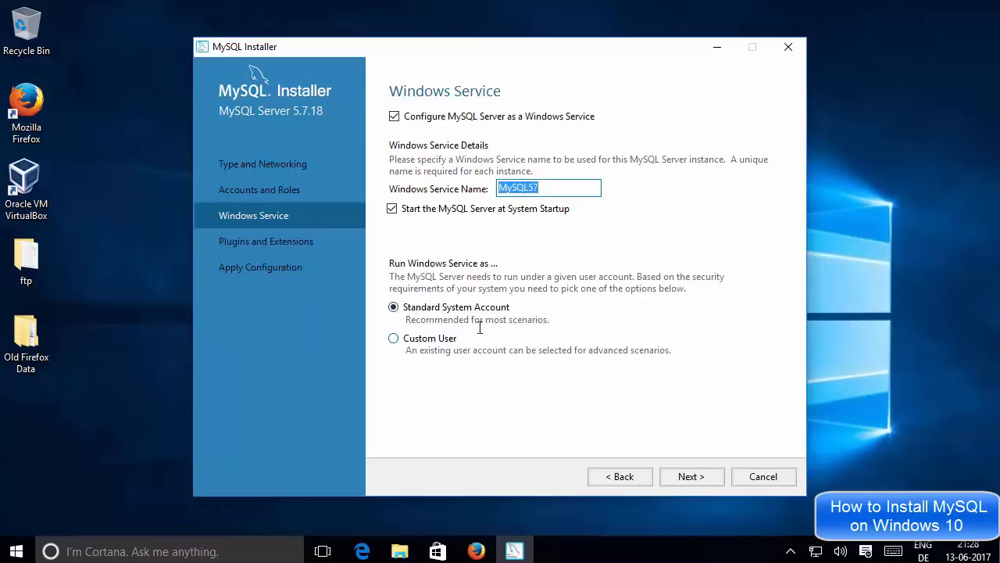
{"action": "left_click", "coordinate": [692, 476]}
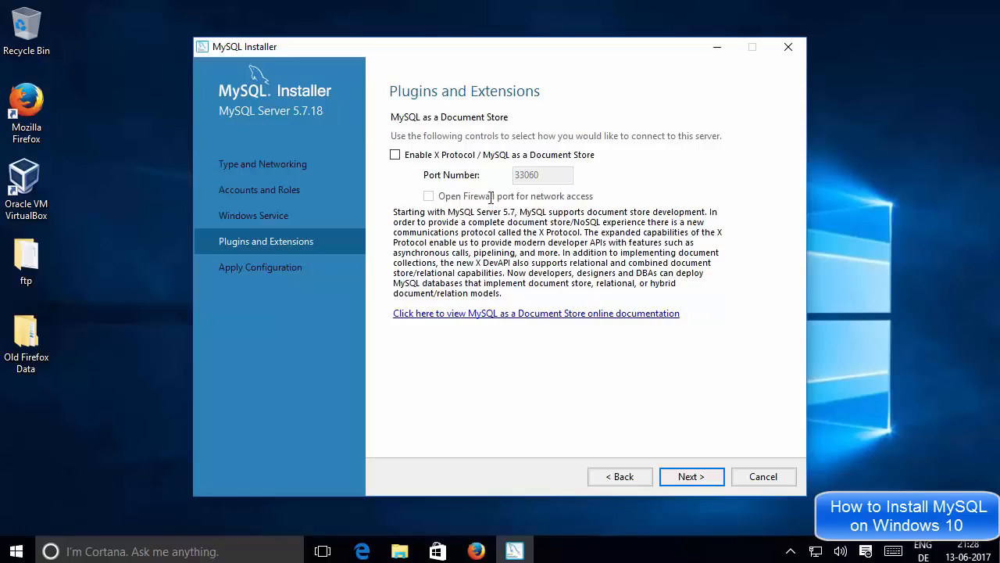
Step: Execute the MySQL Server 5.7.18 Apply Configuration, through user accounts and firewall, until all ten steps are checked
{"action": "left_click", "coordinate": [686, 478]}
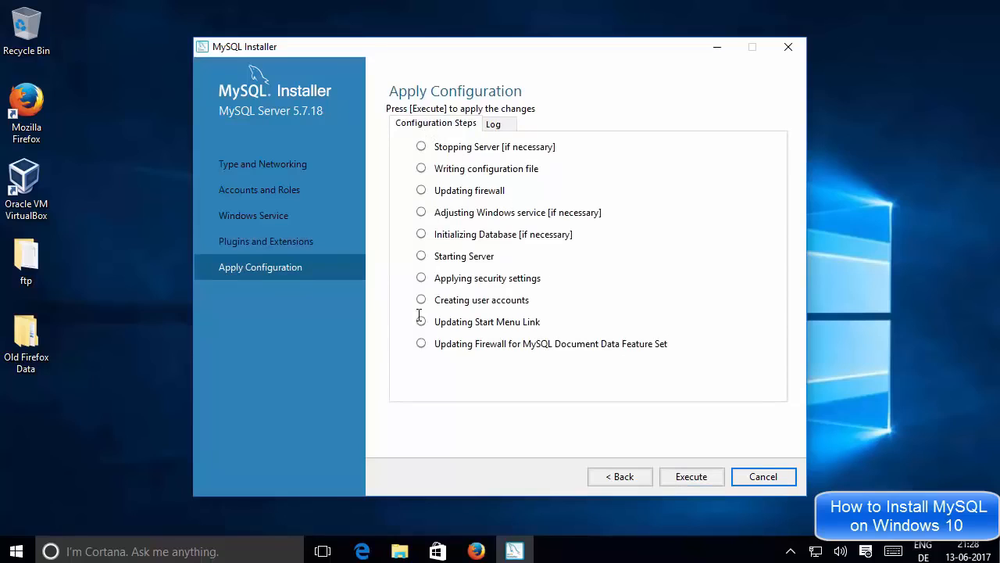
{"action": "left_click", "coordinate": [678, 478]}
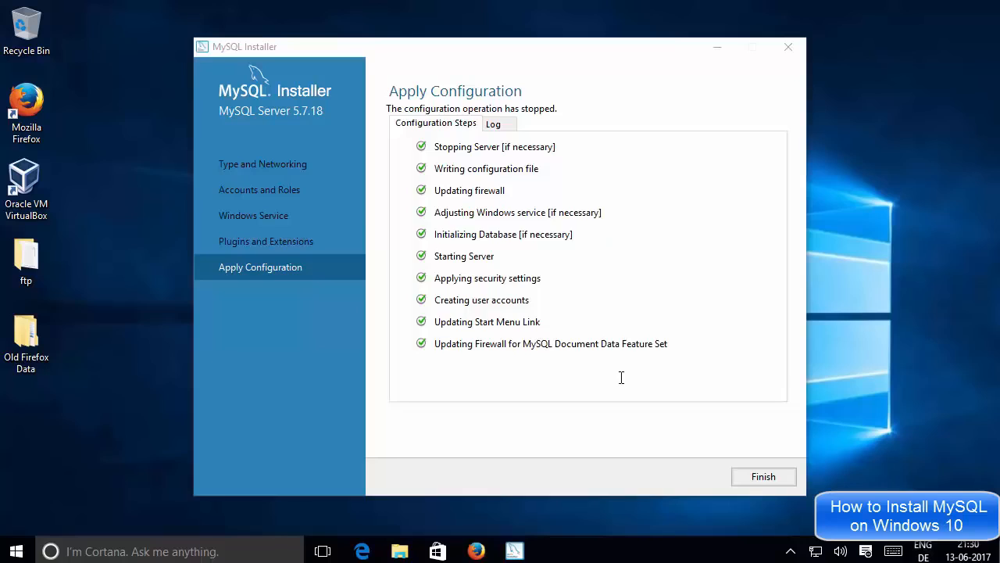
Step: Finish server setup, skip InnoDB cluster for MySQL Router 2.1.3, and reach Samples and Examples' Connect To Server
{"action": "left_click", "coordinate": [762, 476]}
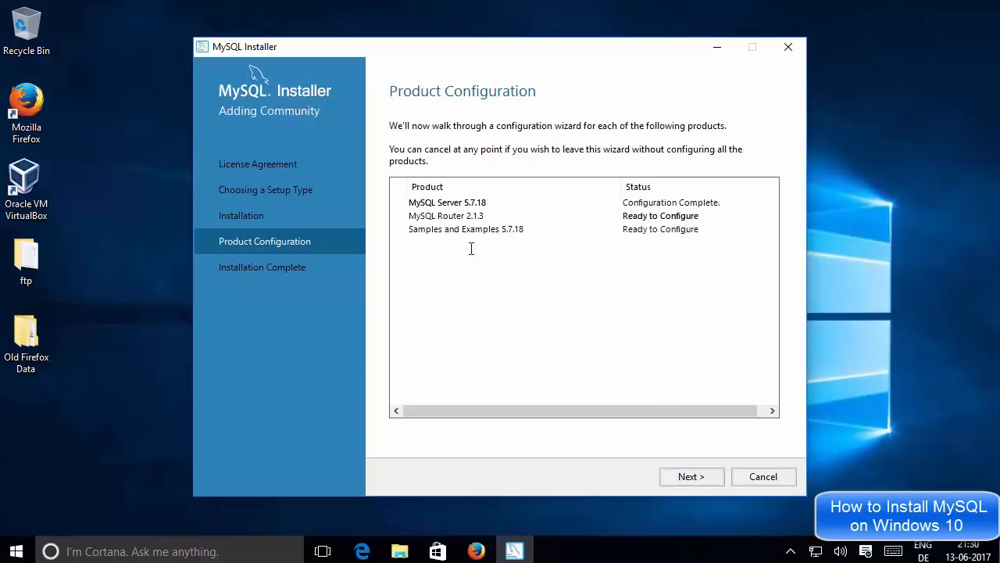
{"action": "left_click", "coordinate": [692, 475]}
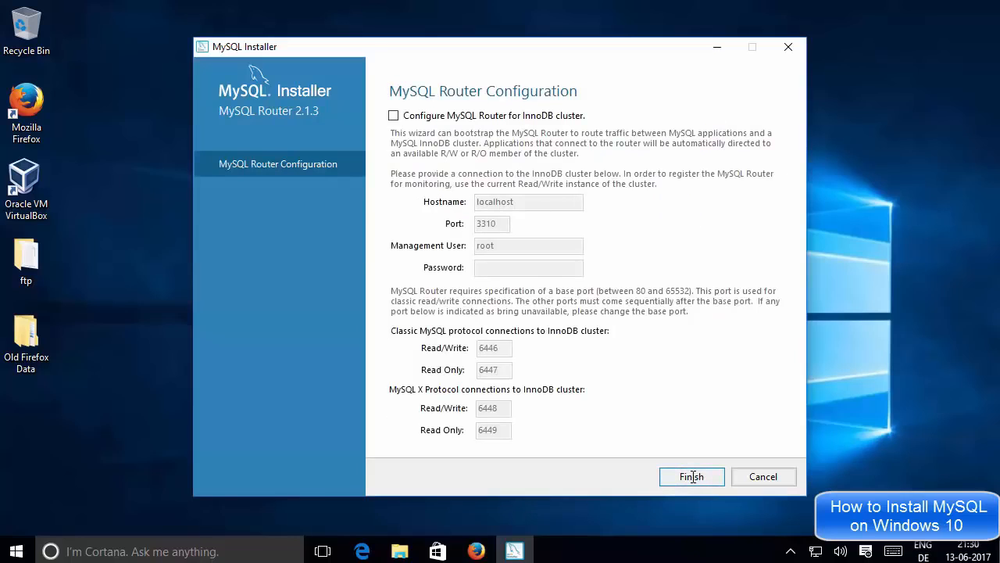
{"action": "left_click", "coordinate": [691, 476]}
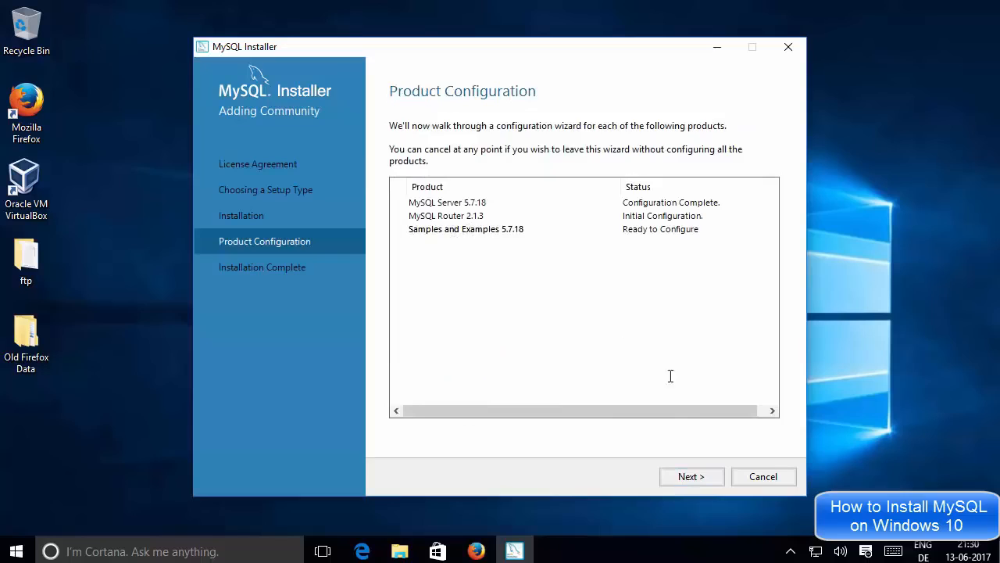
{"action": "left_click", "coordinate": [691, 475]}
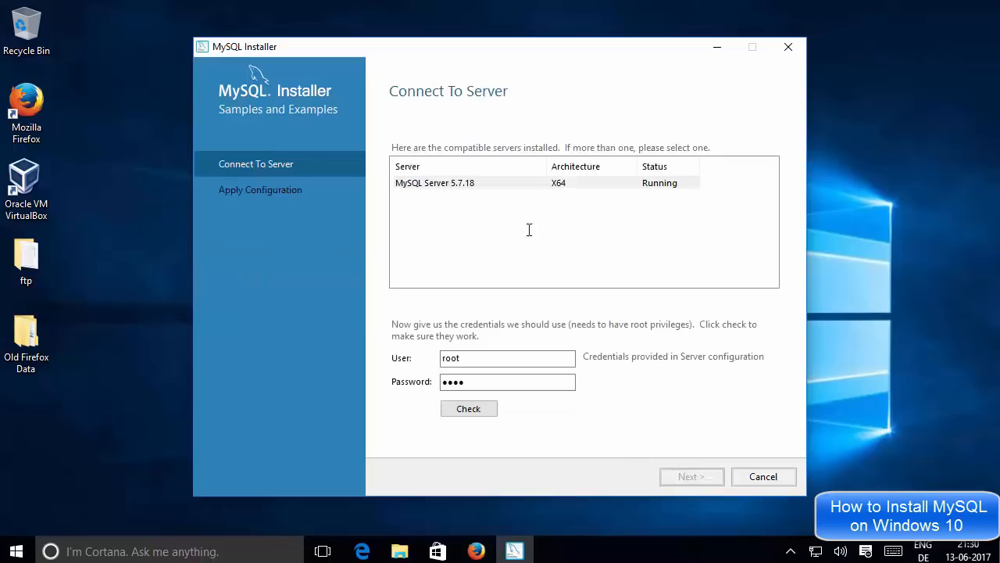
Step: Verify root credentials on MySQL Server 5.7.18, then apply the Samples and Examples 5.7.18 configuration
{"action": "left_click", "coordinate": [471, 186]}
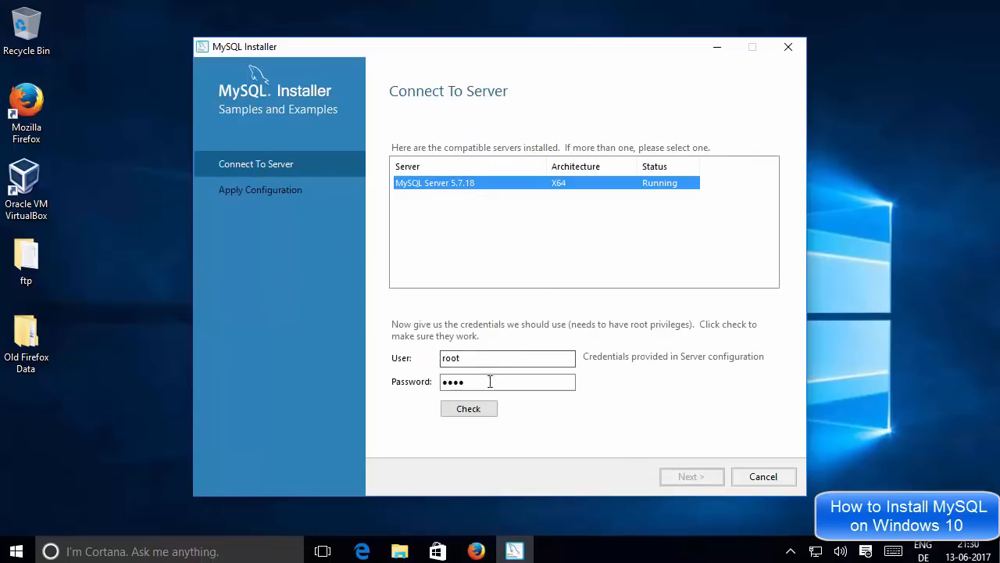
{"action": "left_click", "coordinate": [477, 409]}
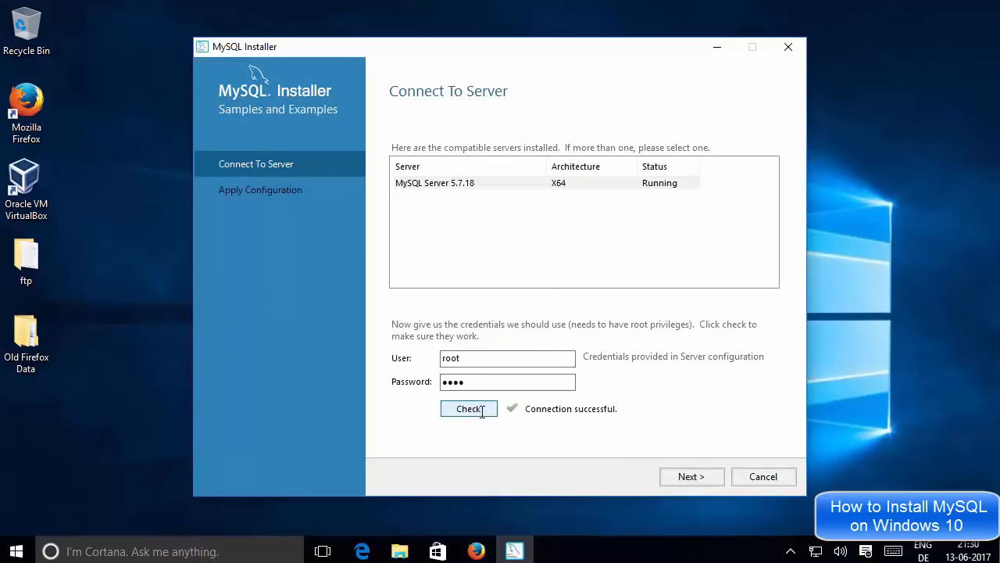
{"action": "left_click", "coordinate": [692, 475]}
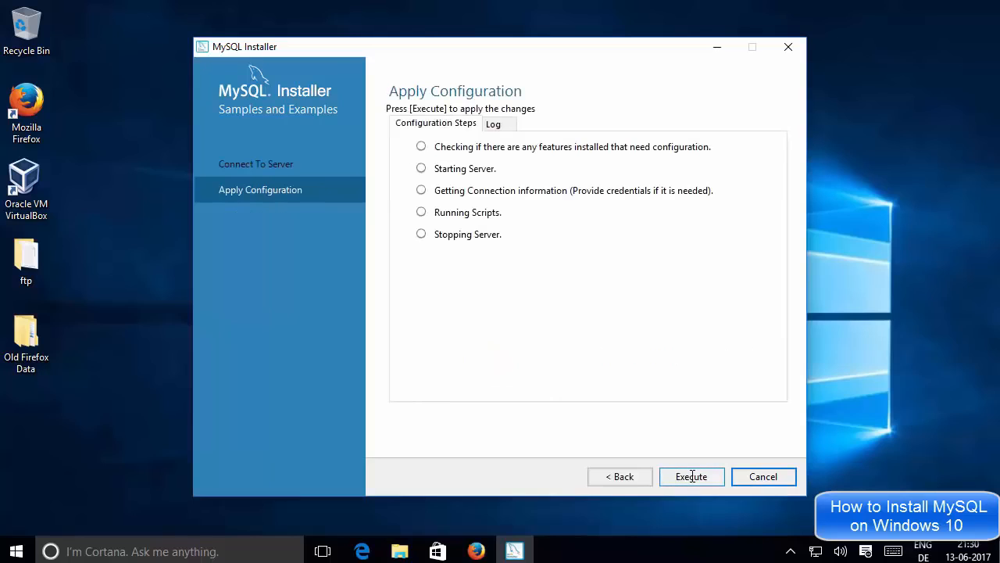
{"action": "left_click", "coordinate": [691, 477]}
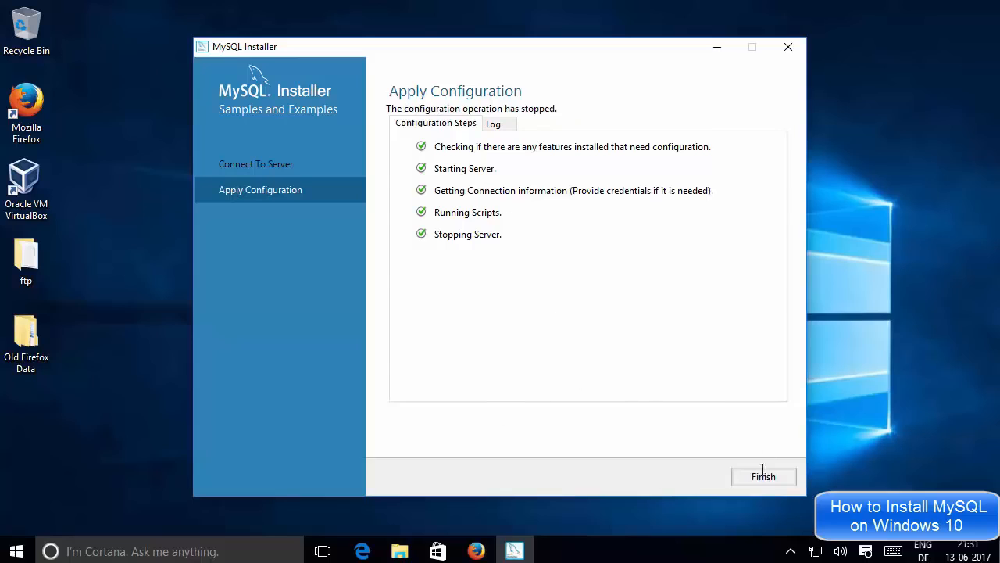
{"action": "left_click", "coordinate": [760, 478]}
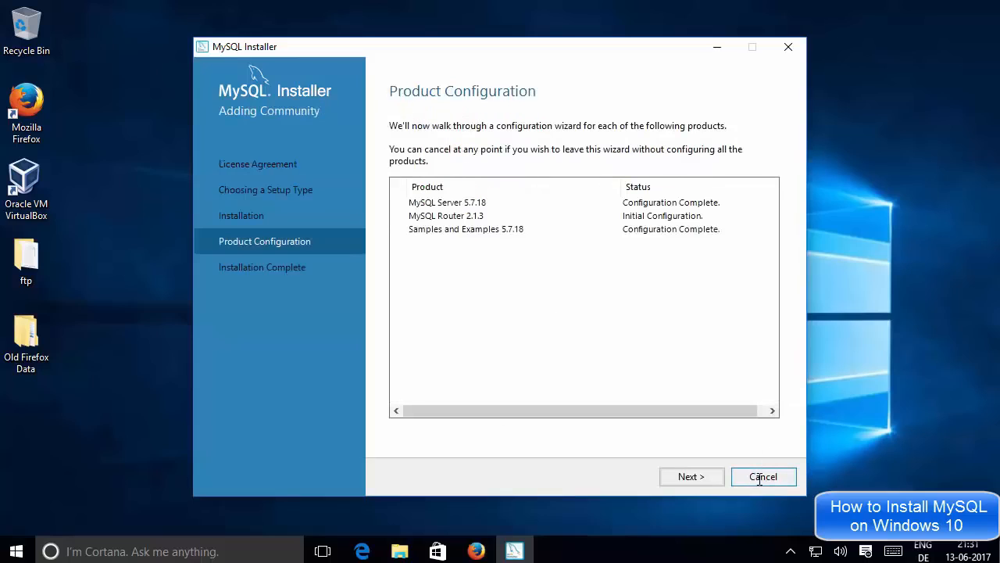
Step: Reach Installation Complete and finish with MySQL Workbench and MySQL Shell set to start after setup
{"action": "left_click", "coordinate": [701, 476]}
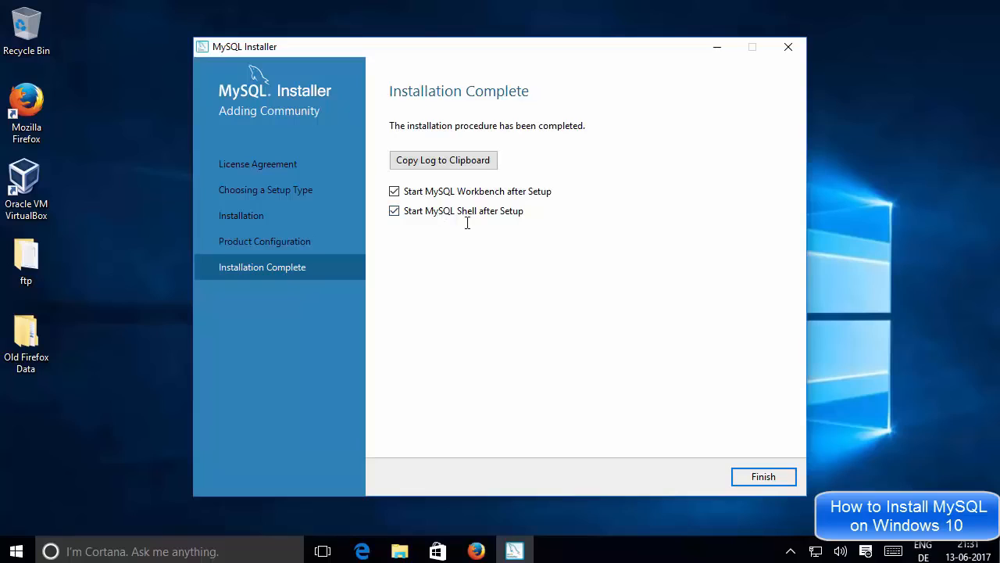
{"action": "left_click", "coordinate": [757, 476]}
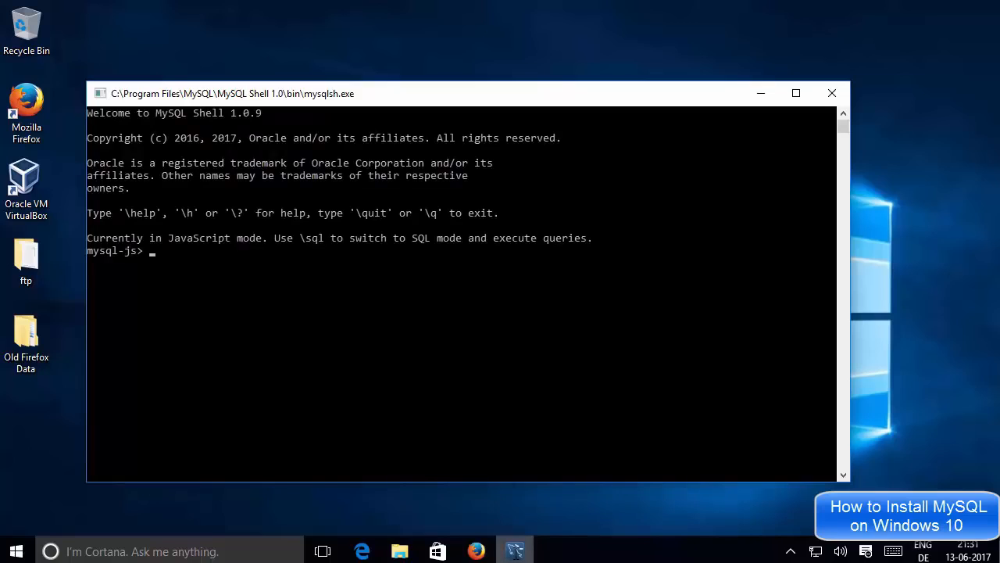
Step: Move the Workbench window up-left and bring its welcome page in front of the Shell console, then open Start
{"action": "mouse_move", "coordinate": [515, 551]}
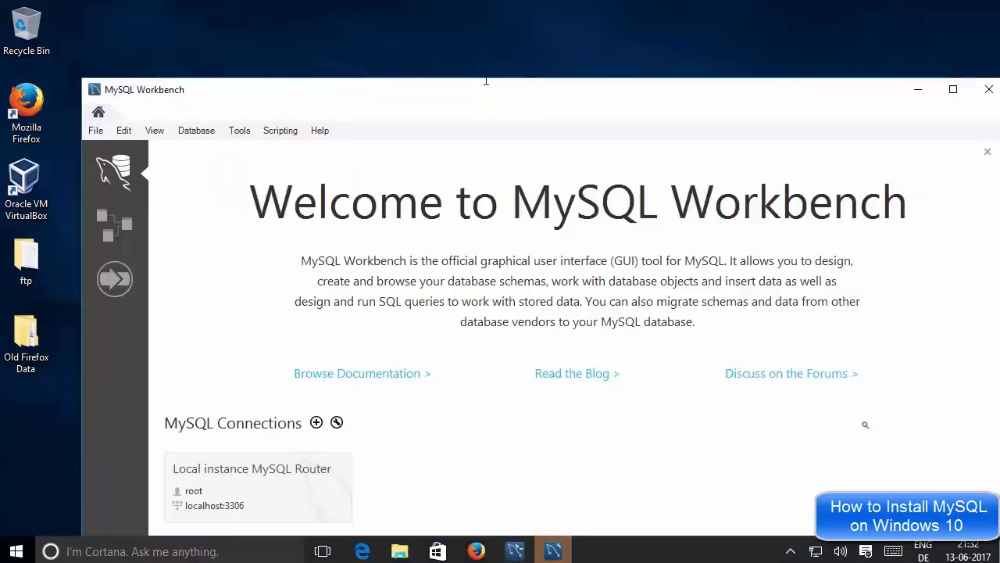
{"action": "left_click_drag", "start_coordinate": [486, 83], "coordinate": [477, 30]}
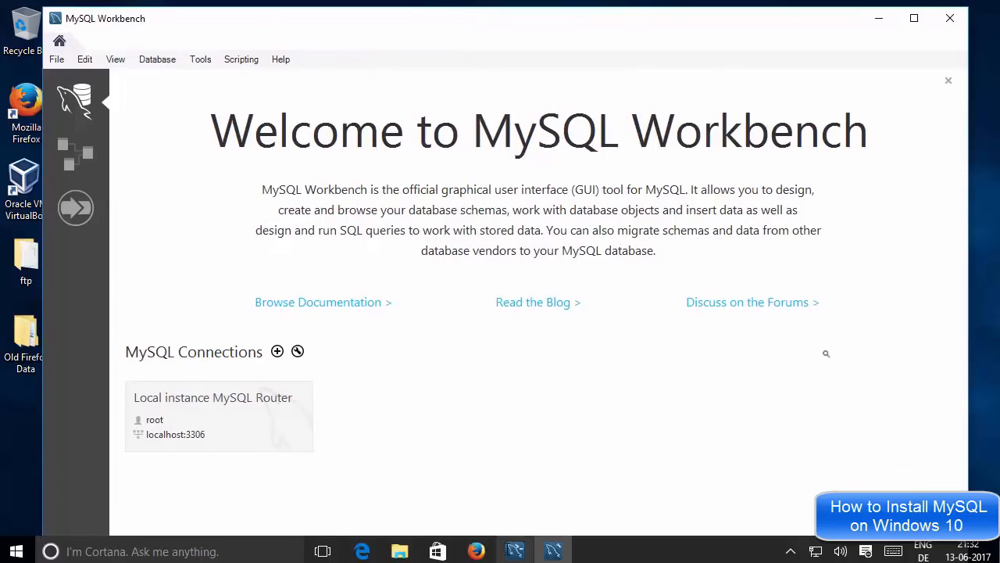
{"action": "left_click", "coordinate": [515, 550]}
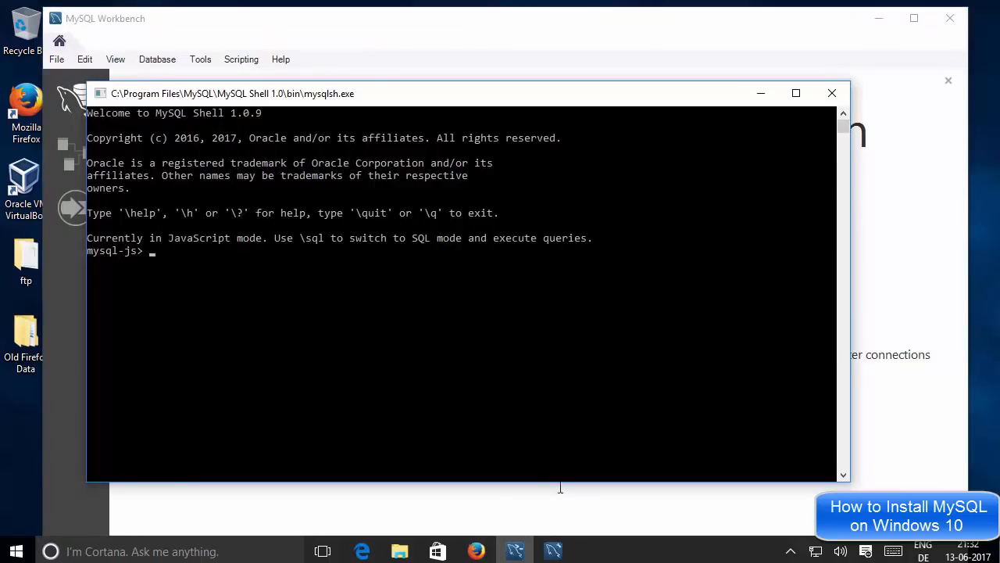
{"action": "left_click", "coordinate": [553, 547]}
{"action": "left_click", "coordinate": [612, 390]}
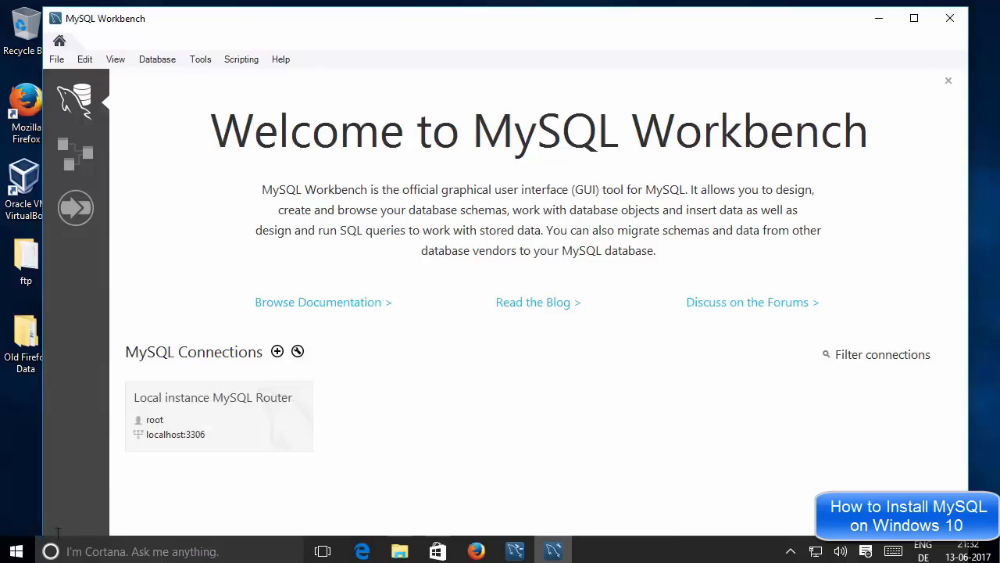
{"action": "left_click", "coordinate": [16, 551]}
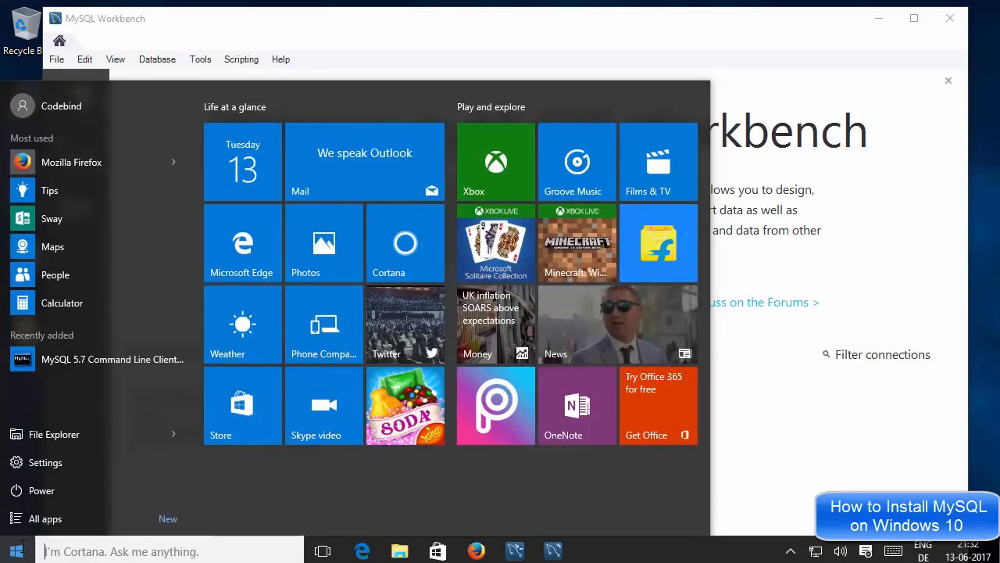
Step: Scroll All apps to M and expand the MySQL folder to view its shortcuts
{"action": "left_click", "coordinate": [49, 520]}
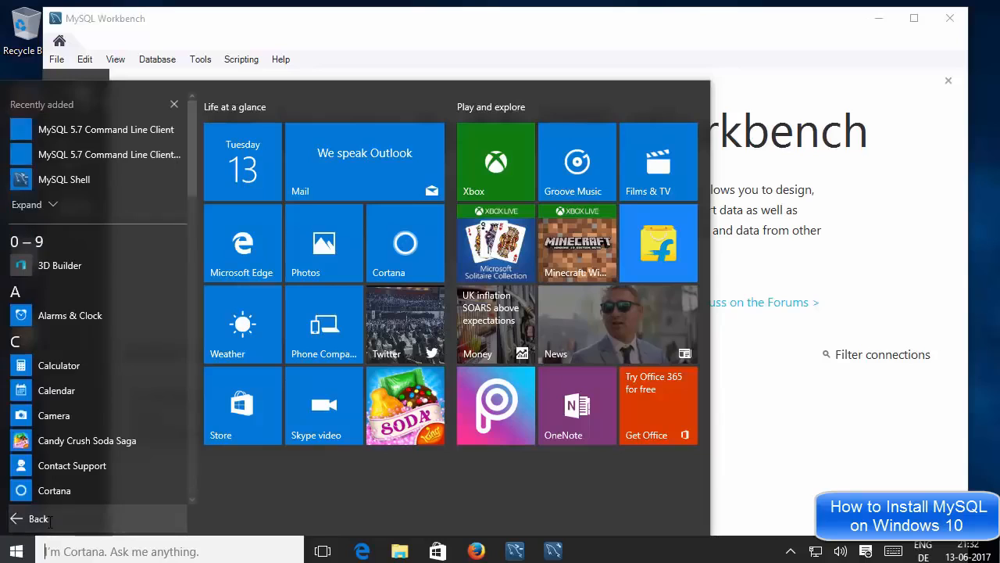
{"action": "scroll", "coordinate": [106, 396], "scroll_direction": "down", "scroll_amount": 10}
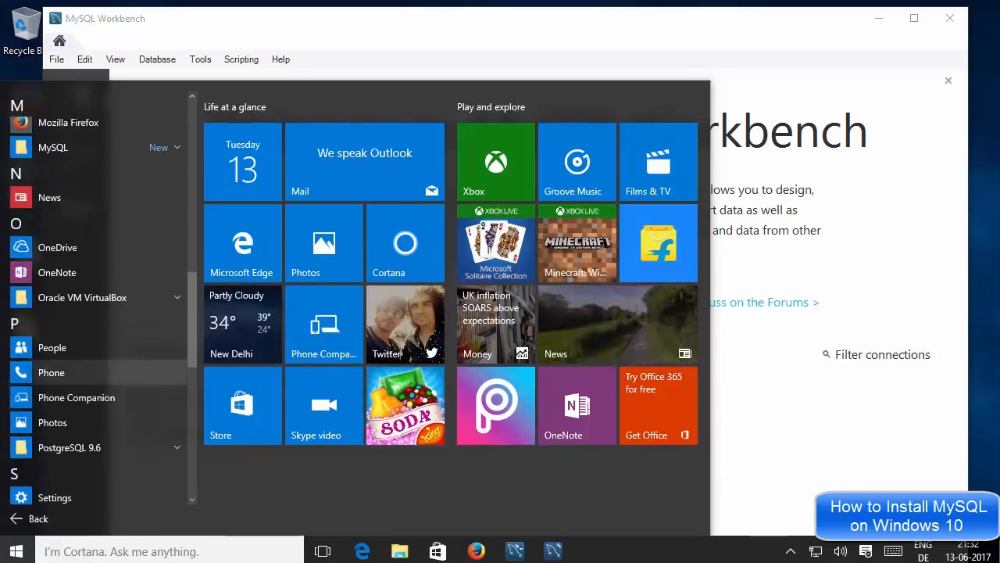
{"action": "left_click", "coordinate": [157, 148]}
{"action": "left_click", "coordinate": [157, 149]}
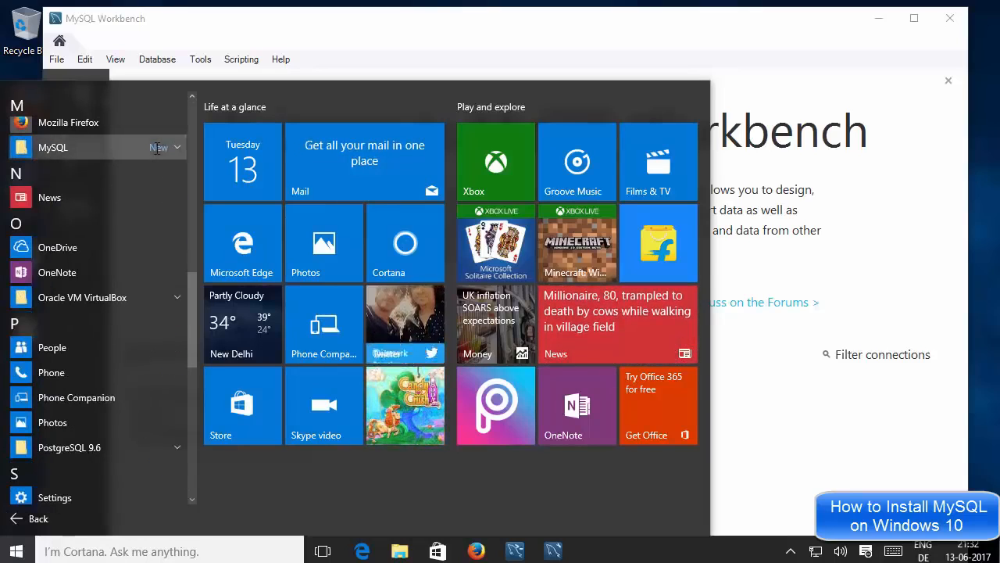
{"action": "left_click", "coordinate": [156, 149]}
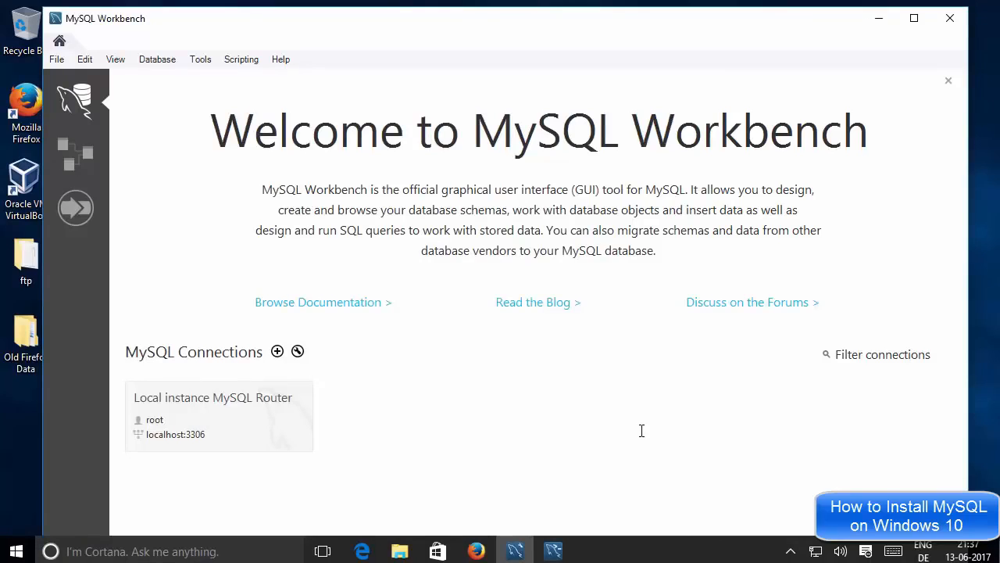
Step: Close the MySQL Shell 1.0.9 console window and reopen the Start menu over Workbench
{"action": "left_click", "coordinate": [553, 551]}
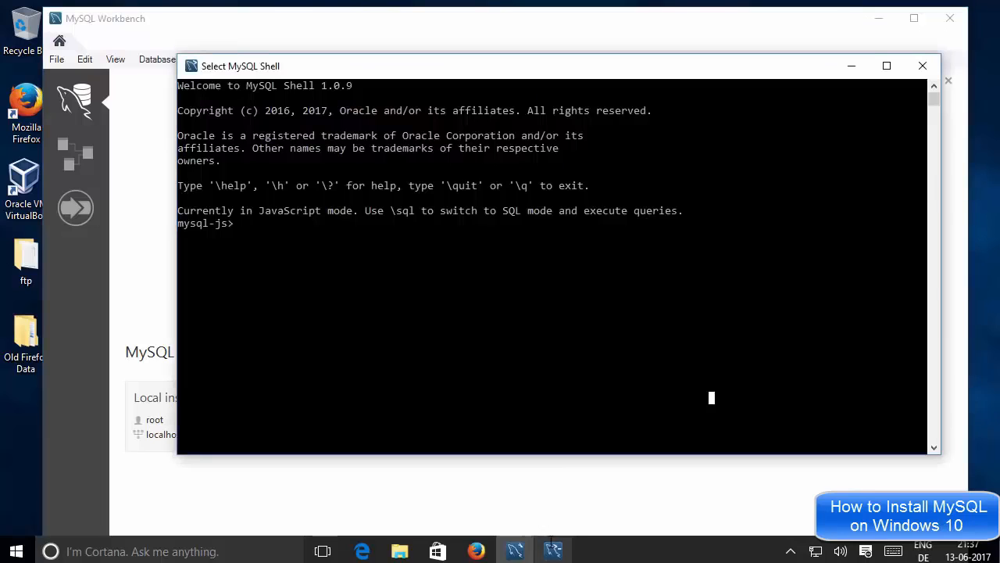
{"action": "left_click", "coordinate": [480, 491]}
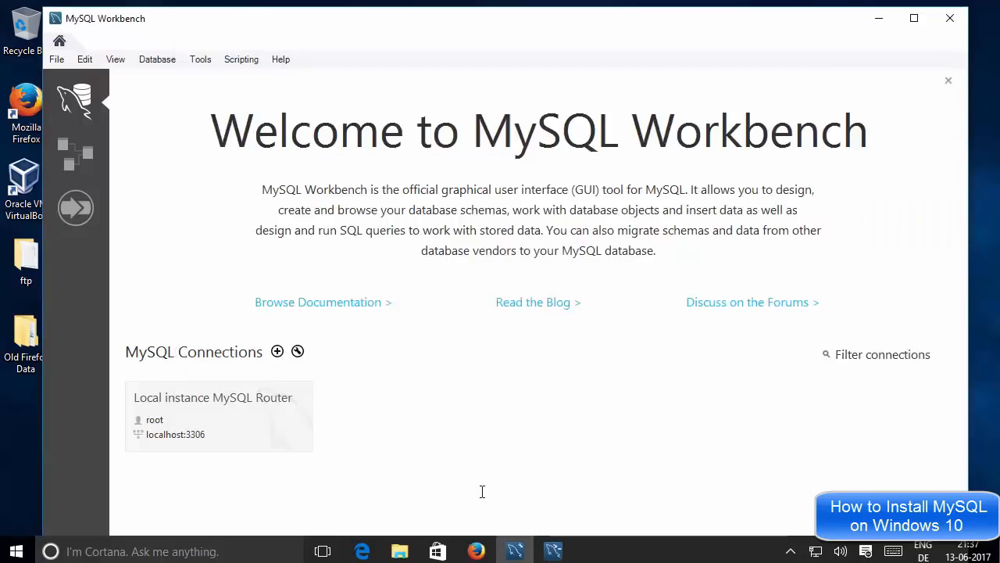
{"action": "left_click", "coordinate": [556, 547]}
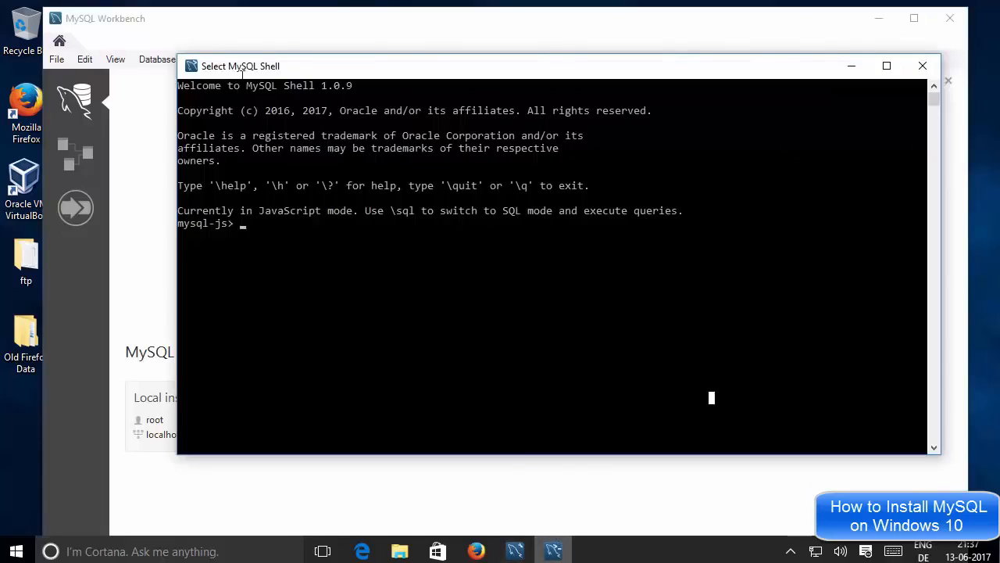
{"action": "left_click", "coordinate": [910, 69]}
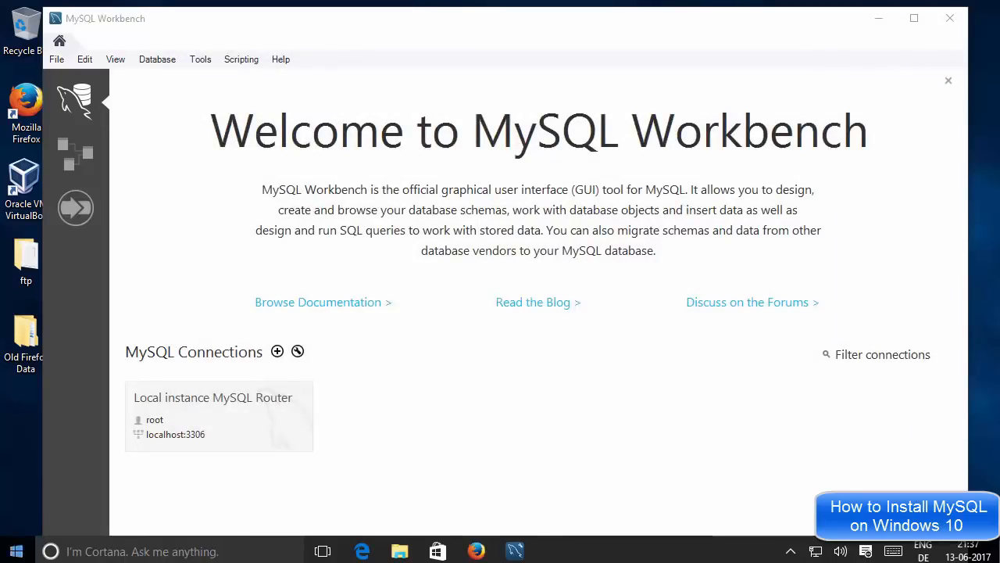
{"action": "left_click", "coordinate": [16, 551]}
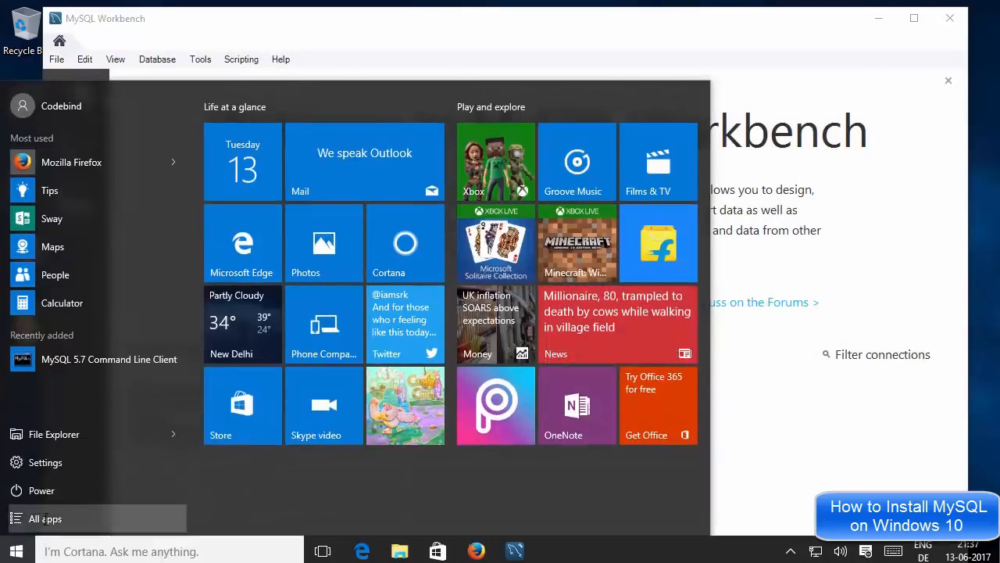
Step: Launch MySQL 5.7 Command Line Client from the MySQL folder under All apps
{"action": "left_click", "coordinate": [45, 518]}
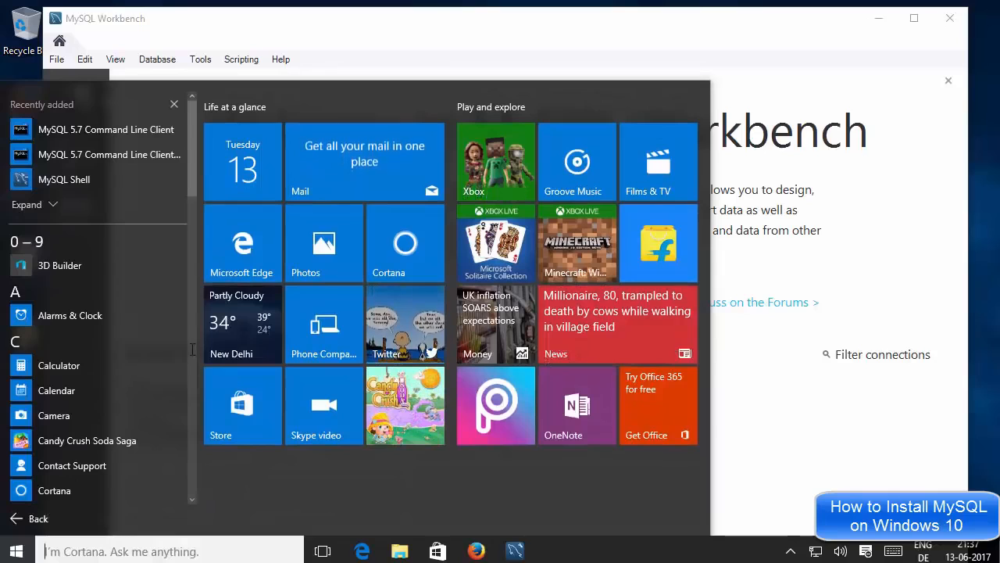
{"action": "scroll", "coordinate": [180, 348], "scroll_direction": "down", "scroll_amount": 8}
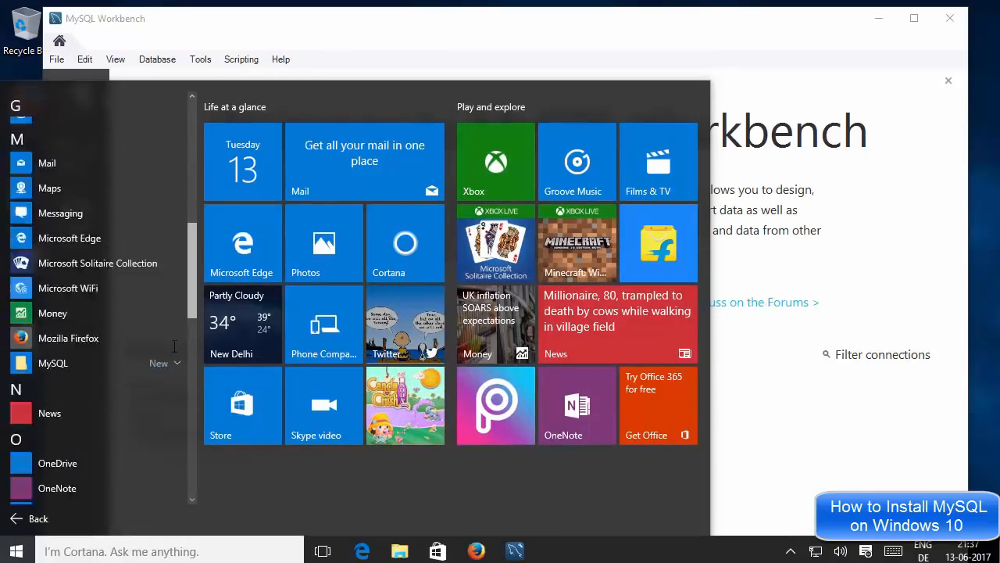
{"action": "scroll", "coordinate": [174, 346], "scroll_direction": "down", "scroll_amount": 4}
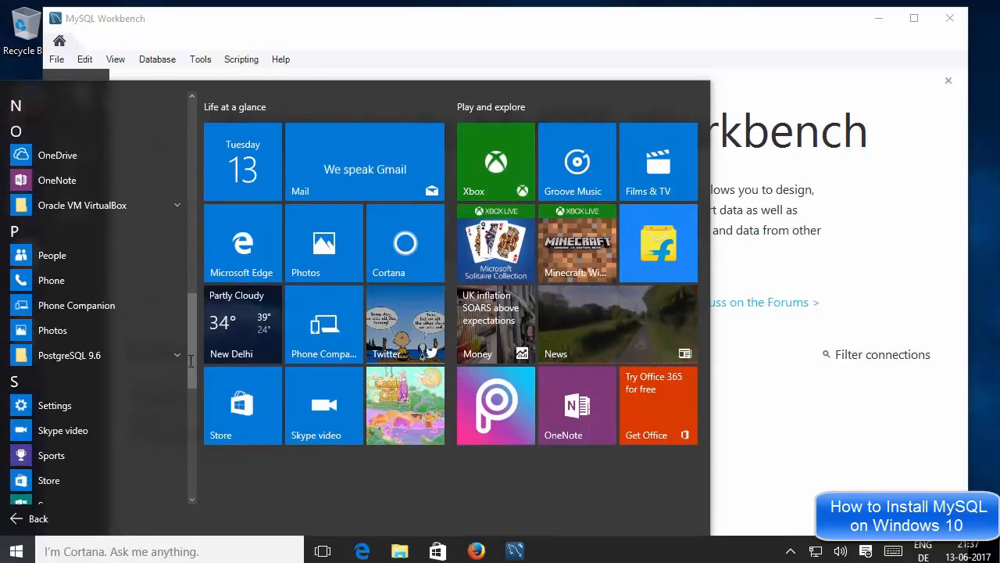
{"action": "scroll", "coordinate": [190, 361], "scroll_direction": "up", "scroll_amount": 1}
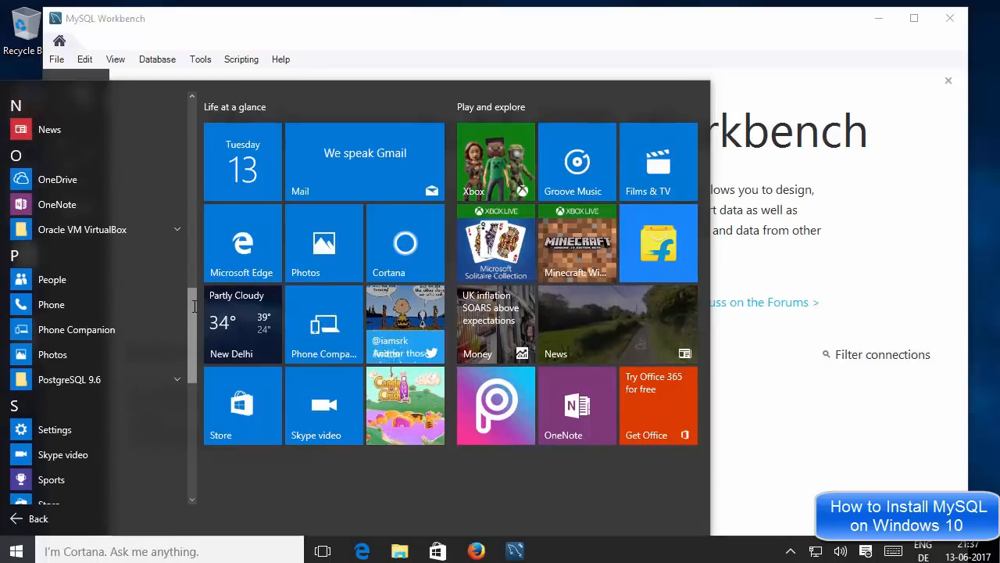
{"action": "scroll", "coordinate": [194, 306], "scroll_direction": "up", "scroll_amount": 5}
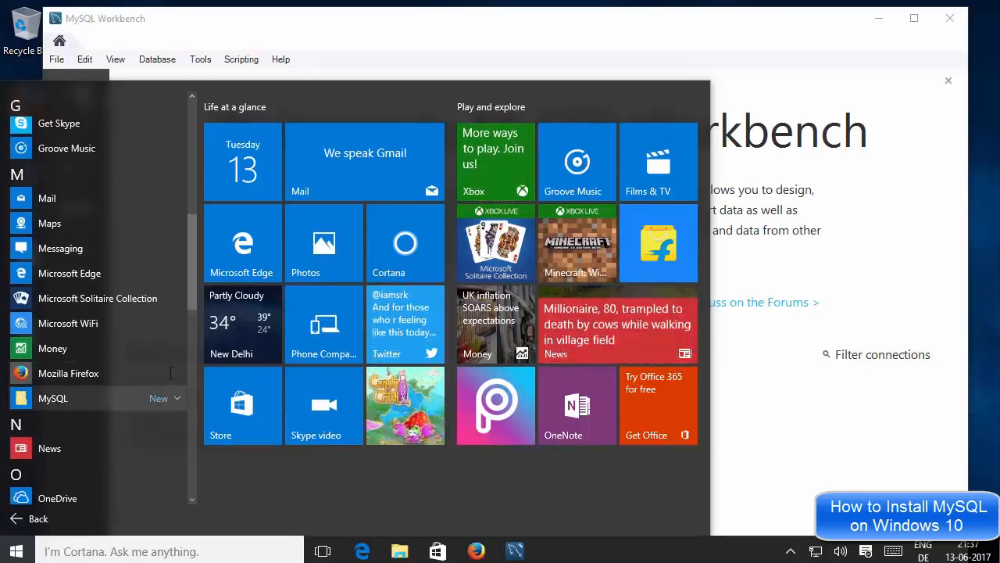
{"action": "left_click", "coordinate": [113, 397]}
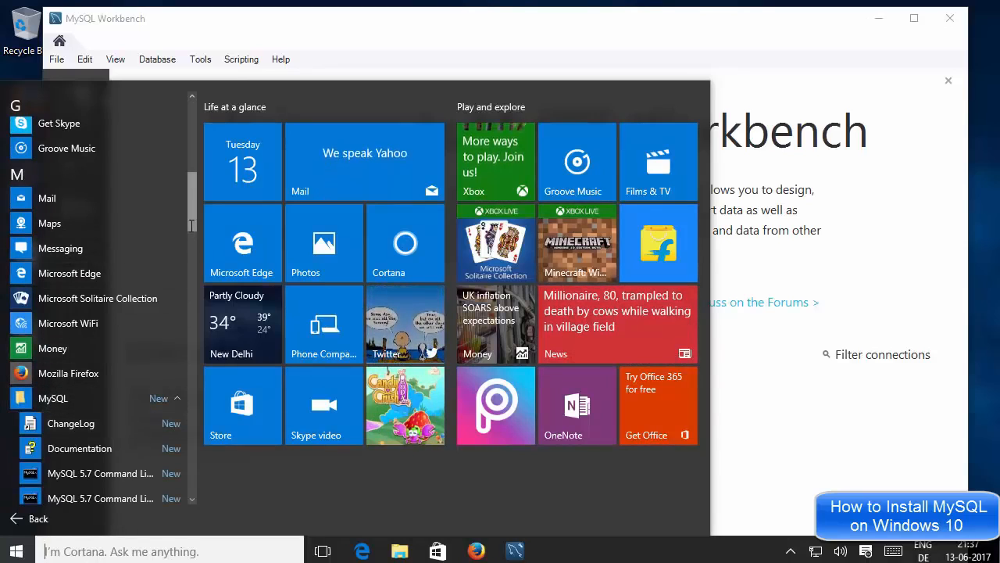
{"action": "left_click_drag", "start_coordinate": [191, 226], "coordinate": [191, 259]}
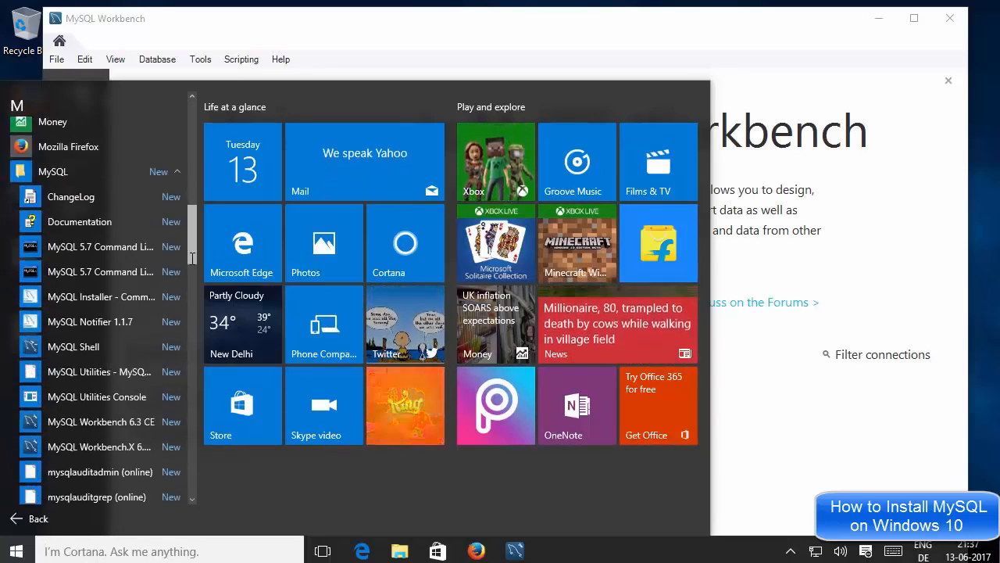
{"action": "left_click", "coordinate": [111, 247]}
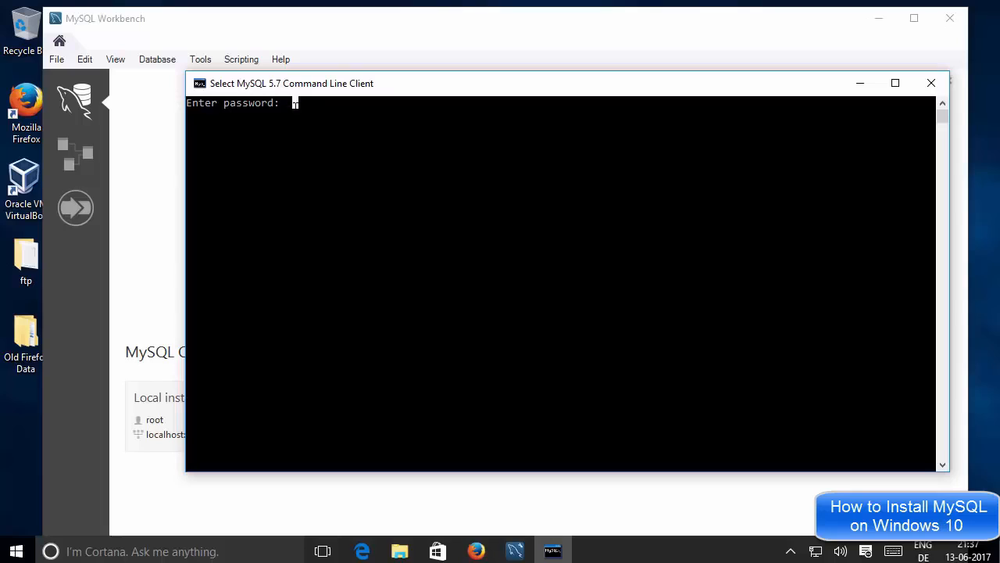
Step: Log in with the root password and run 'show databases;' to list the six databases
{"action": "type", "text": "*"}
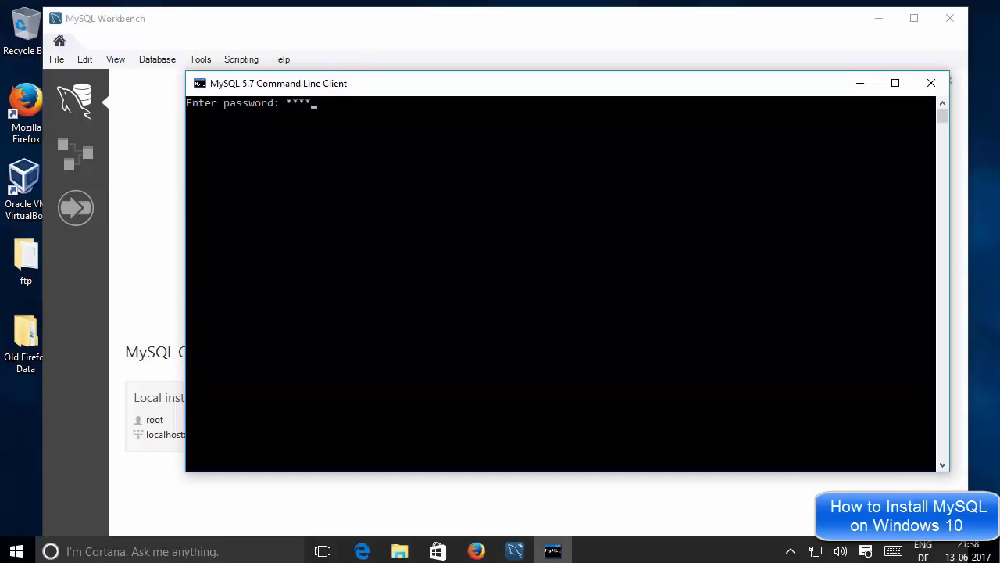
{"action": "key", "text": "Return"}
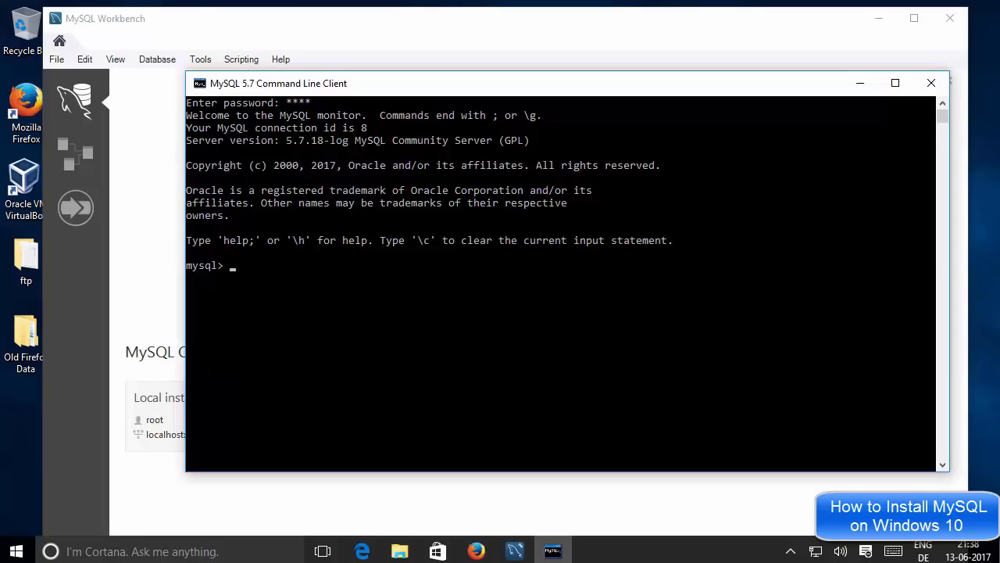
{"action": "left_click", "coordinate": [258, 276]}
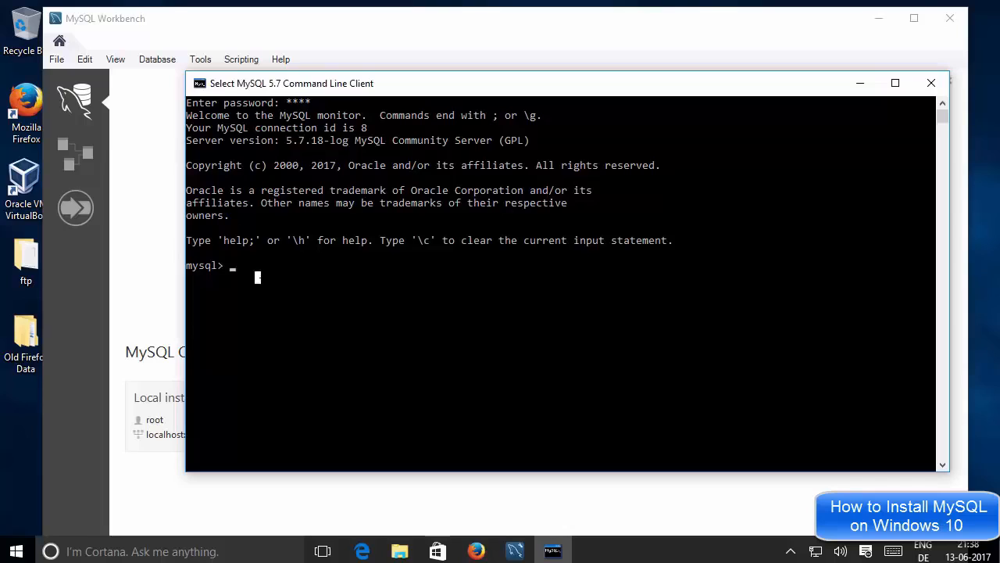
{"action": "type", "text": "sho"}
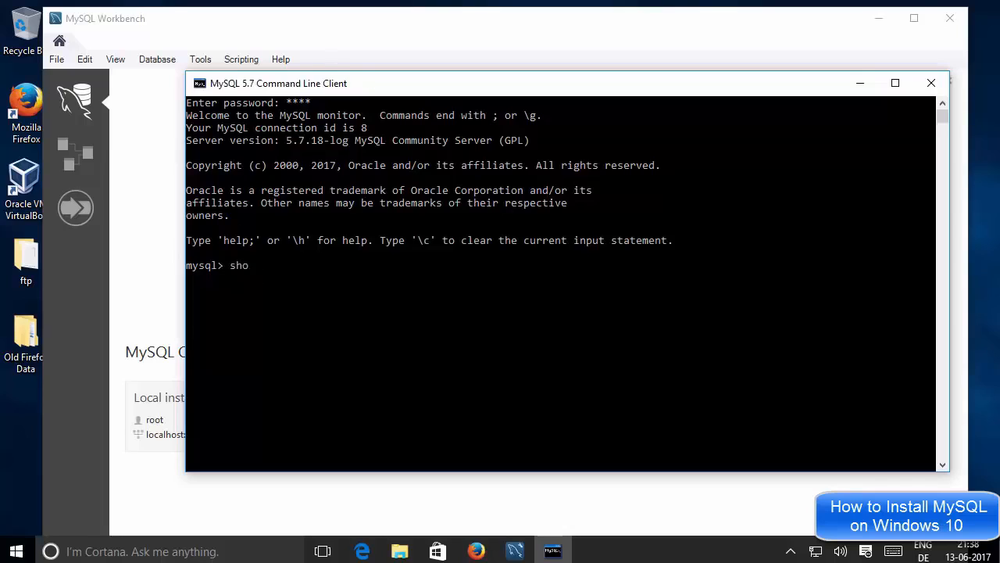
{"action": "type", "text": "w databases;"}
{"action": "key", "text": "Return"}
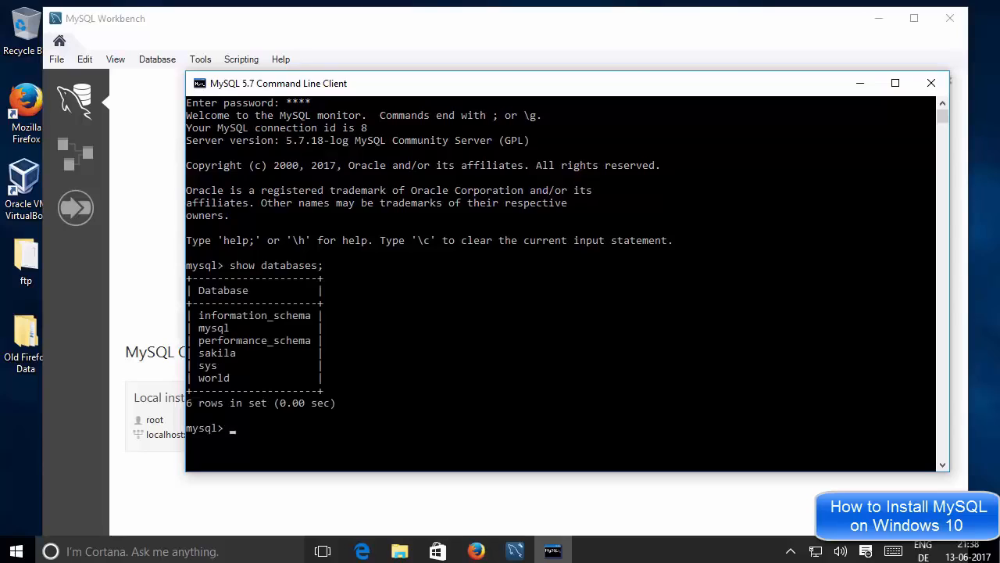
Step: Highlight information_schema and world in the output, then type 'use warld;' at the prompt
{"action": "left_click", "coordinate": [295, 315]}
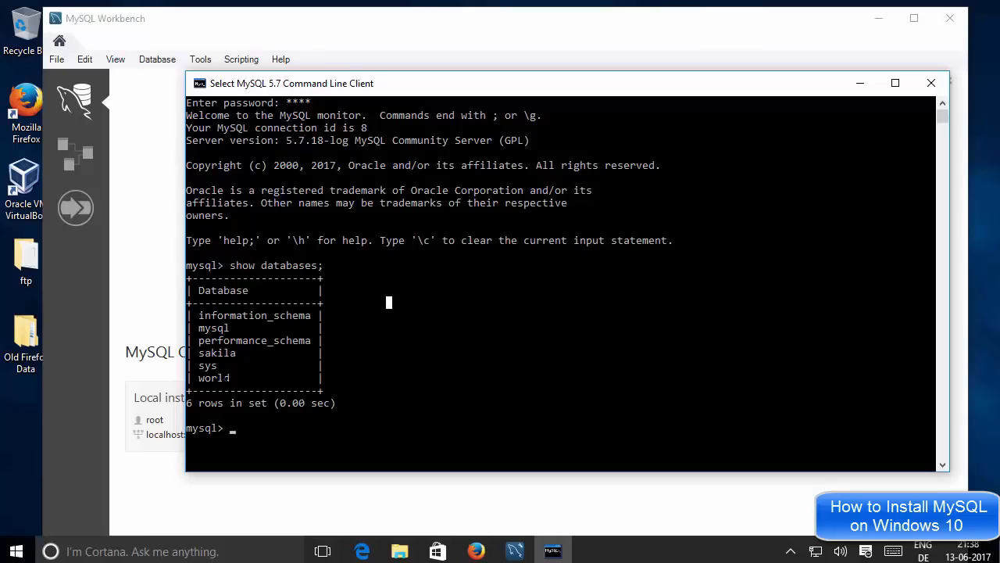
{"action": "double_click", "coordinate": [221, 377]}
{"action": "left_click", "coordinate": [495, 340]}
{"action": "type", "text": "u"}
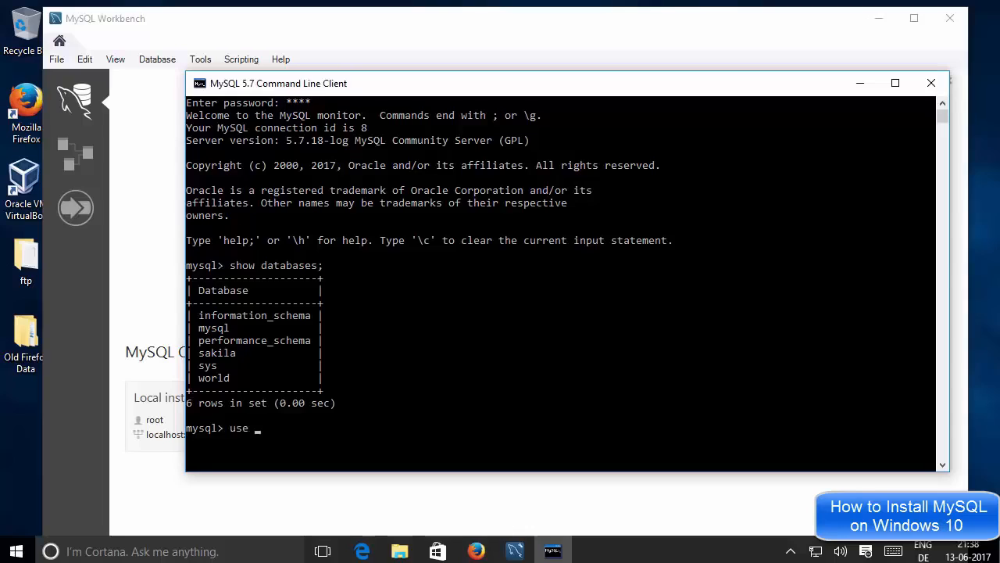
{"action": "type", "text": "se warld;"}
Step: Correct the 'warld' typo by recalling the command and run 'use world;'
{"action": "key", "text": "Return"}
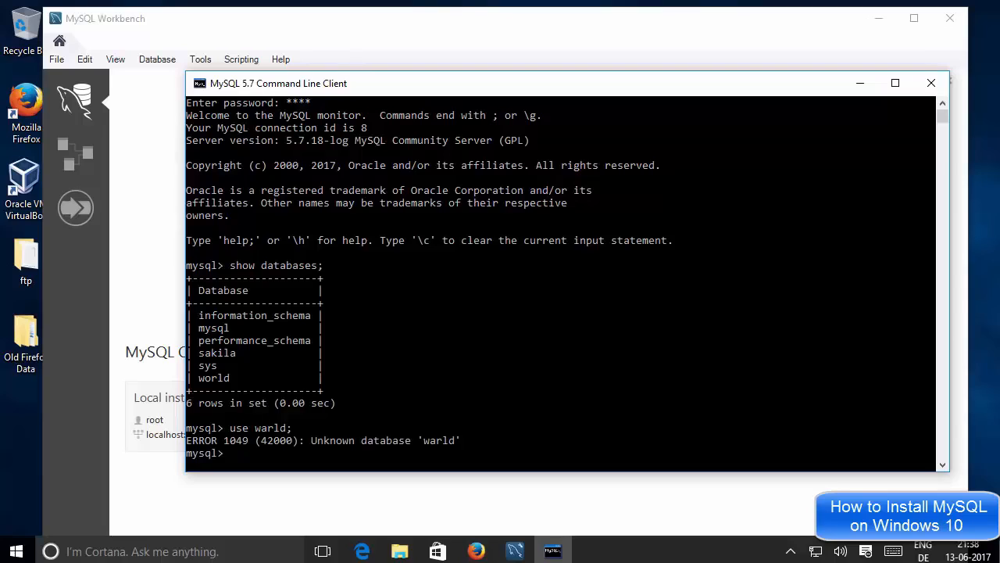
{"action": "left_click", "coordinate": [277, 403]}
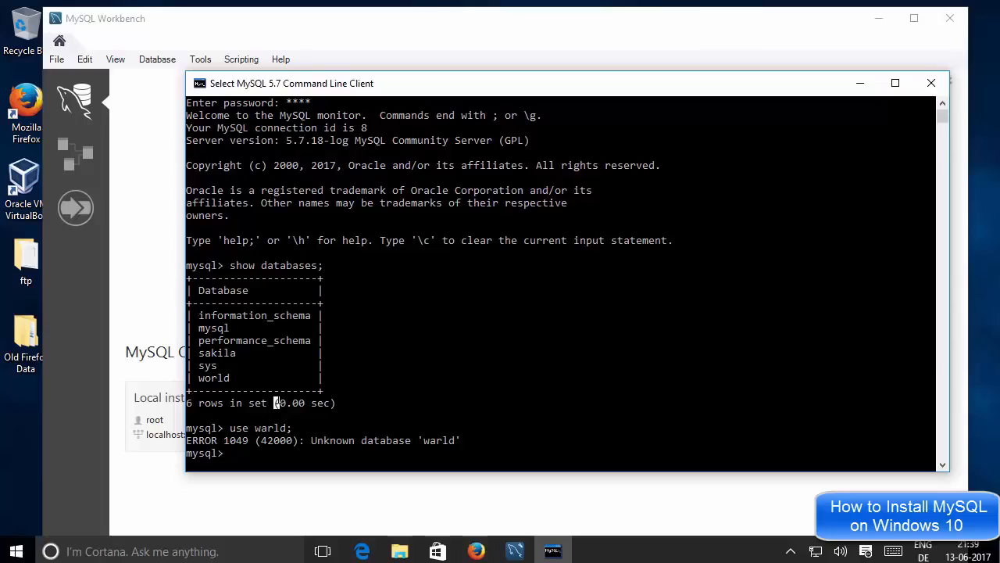
{"action": "key", "text": "Up"}
{"action": "key", "text": "Left"}
{"action": "key", "text": "Left"}
{"action": "key", "text": "Left"}
{"action": "key", "text": "Left"}
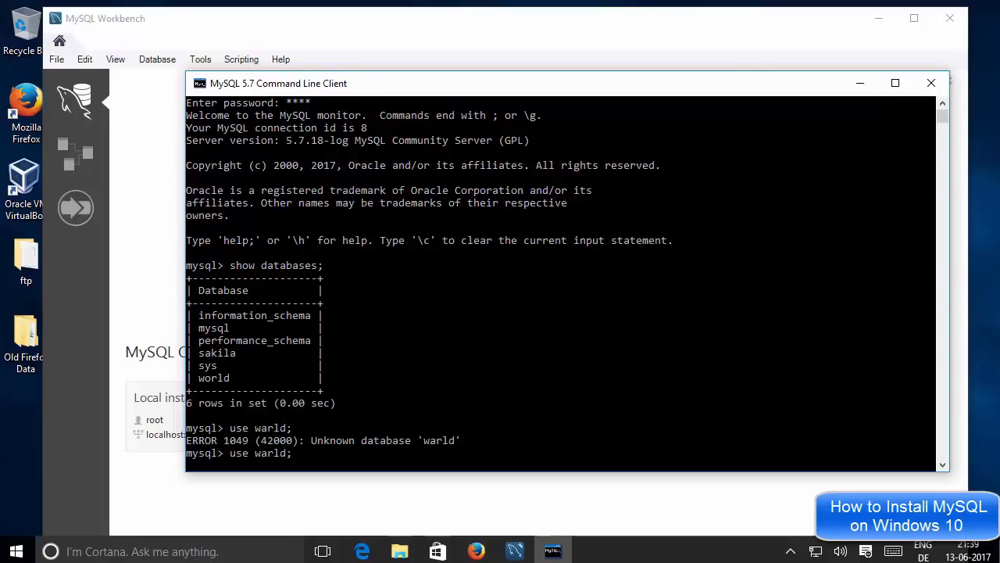
{"action": "key", "text": "BackSpace"}
{"action": "type", "text": "o"}
{"action": "key", "text": "Return"}
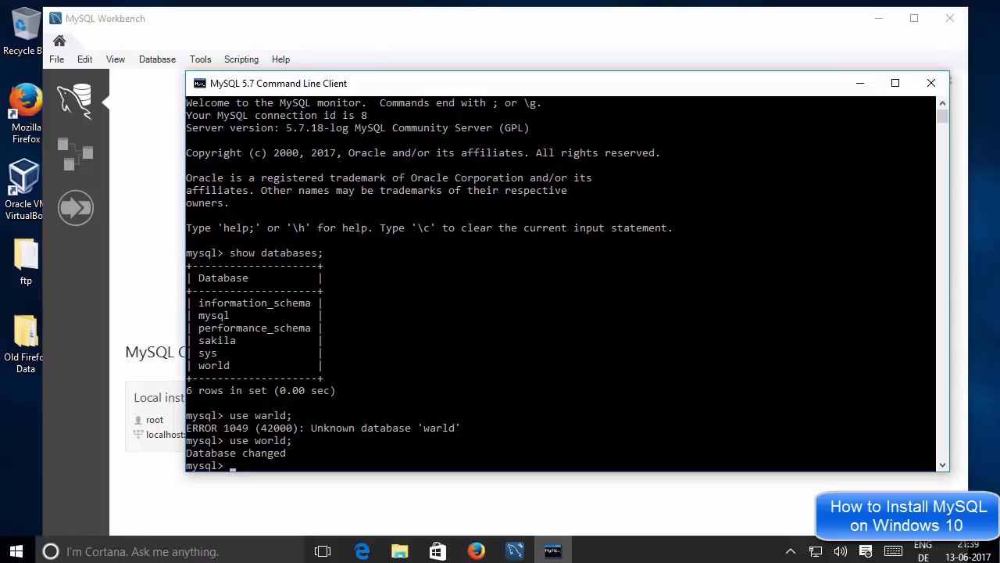
Step: Run 'show tables;' to list world's city, country and countrylanguage tables
{"action": "left_click", "coordinate": [303, 441]}
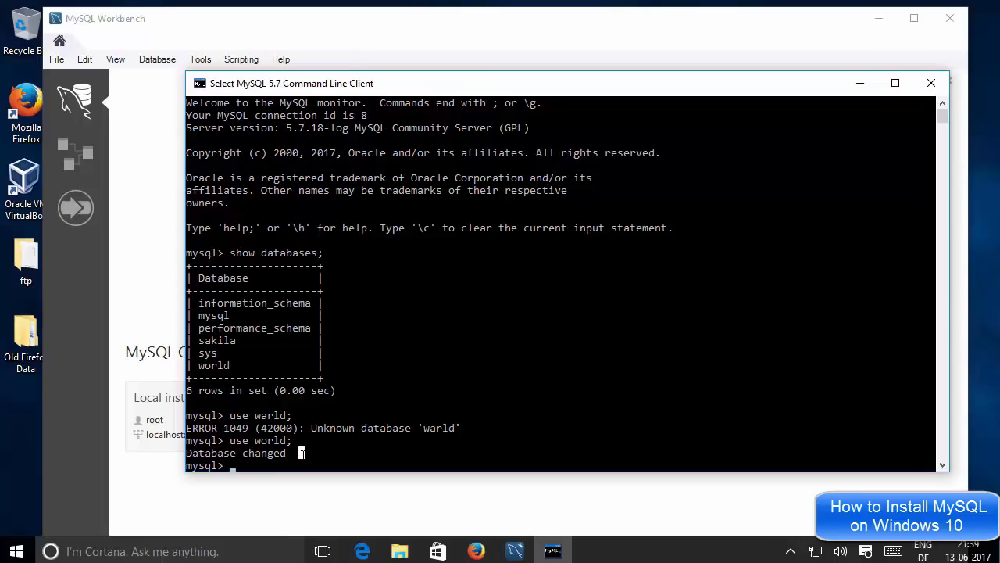
{"action": "key", "text": "Escape"}
{"action": "type", "text": "show"}
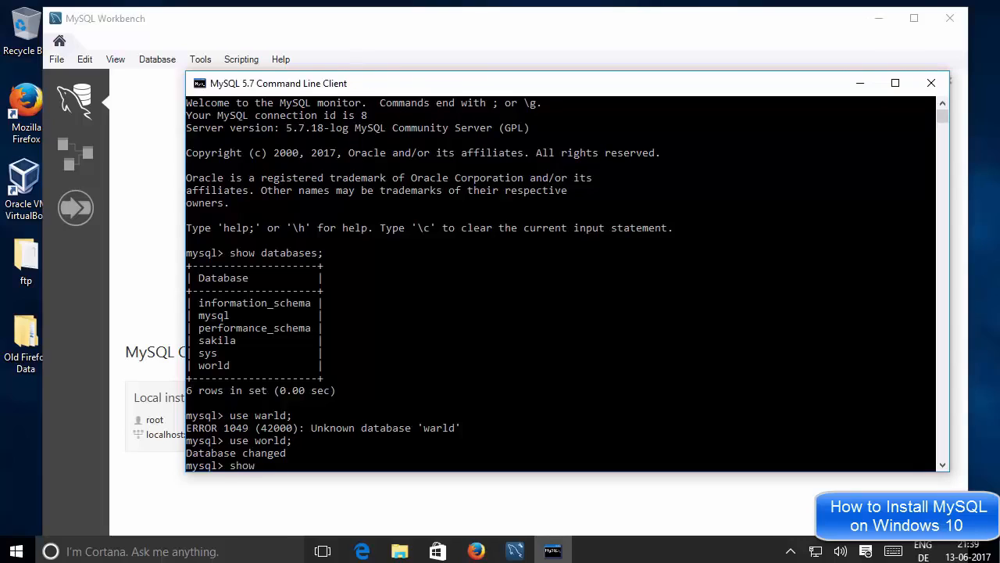
{"action": "type", "text": " tabk"}
{"action": "key", "text": "BackSpace"}
{"action": "type", "text": "les;"}
{"action": "left_click", "coordinate": [313, 428]}
{"action": "key", "text": "Return"}
{"action": "key", "text": "Return"}
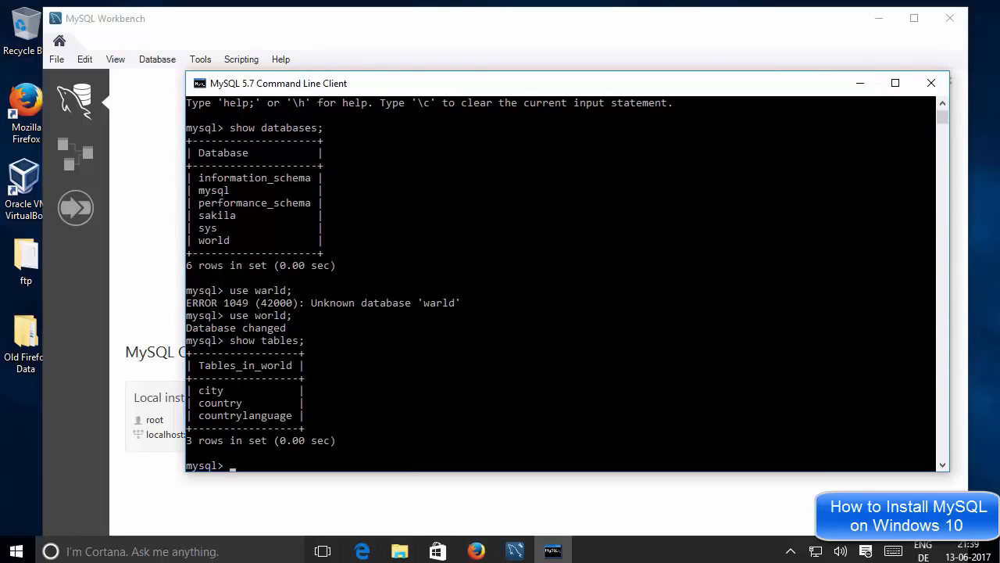
Step: Highlight the city and country table names, then return to the MySQL Workbench welcome page
{"action": "left_click", "coordinate": [221, 390]}
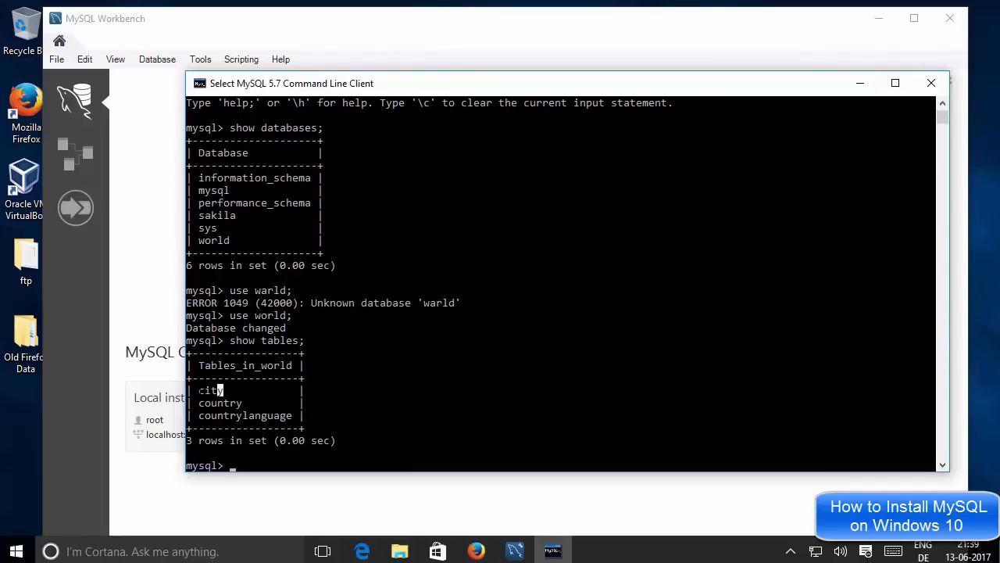
{"action": "double_click", "coordinate": [215, 390]}
{"action": "double_click", "coordinate": [221, 403]}
{"action": "left_click", "coordinate": [221, 403]}
{"action": "left_click", "coordinate": [170, 171]}
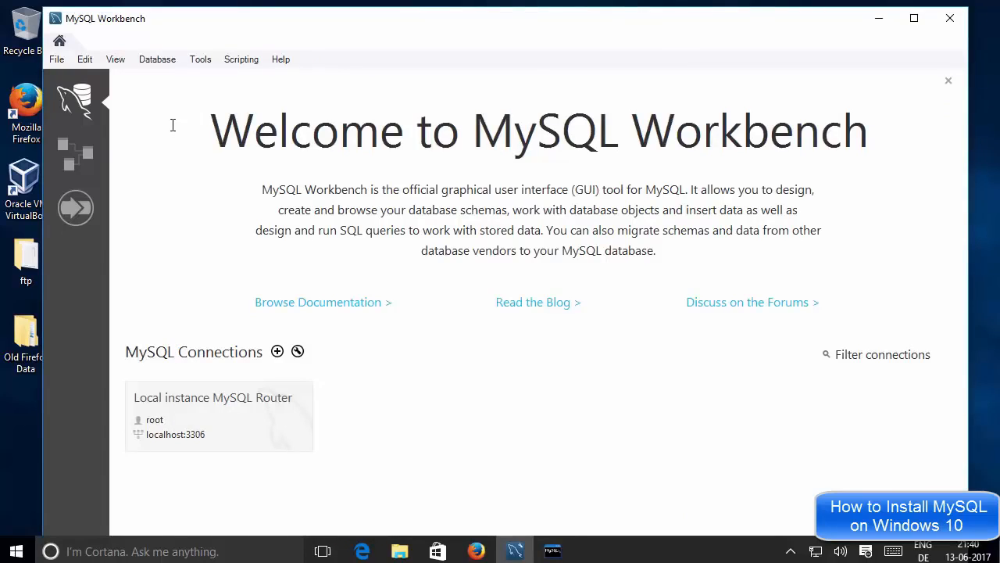
Step: Open the Connect to Database settings from Workbench's Database menu
{"action": "left_click", "coordinate": [154, 62]}
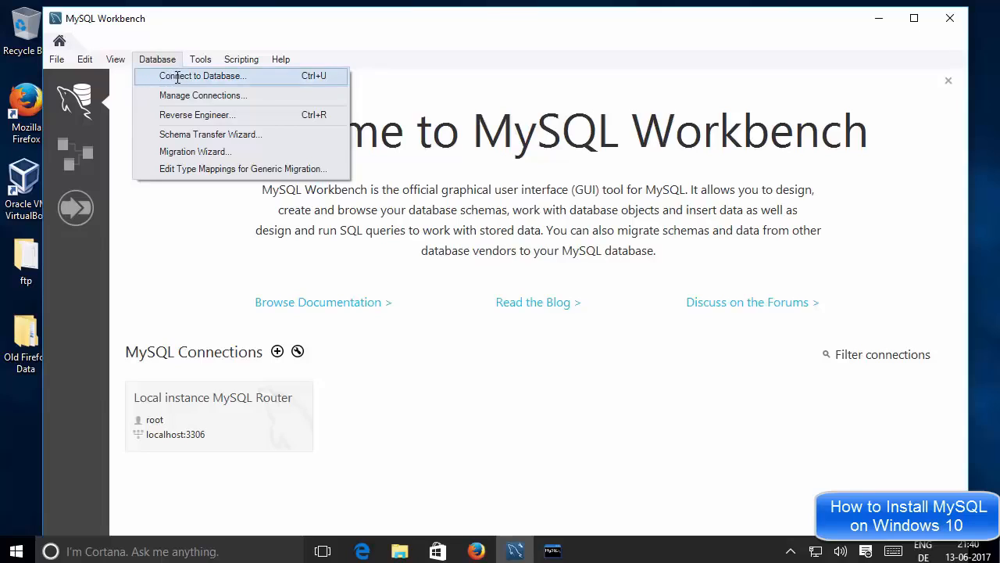
{"action": "left_click", "coordinate": [178, 77]}
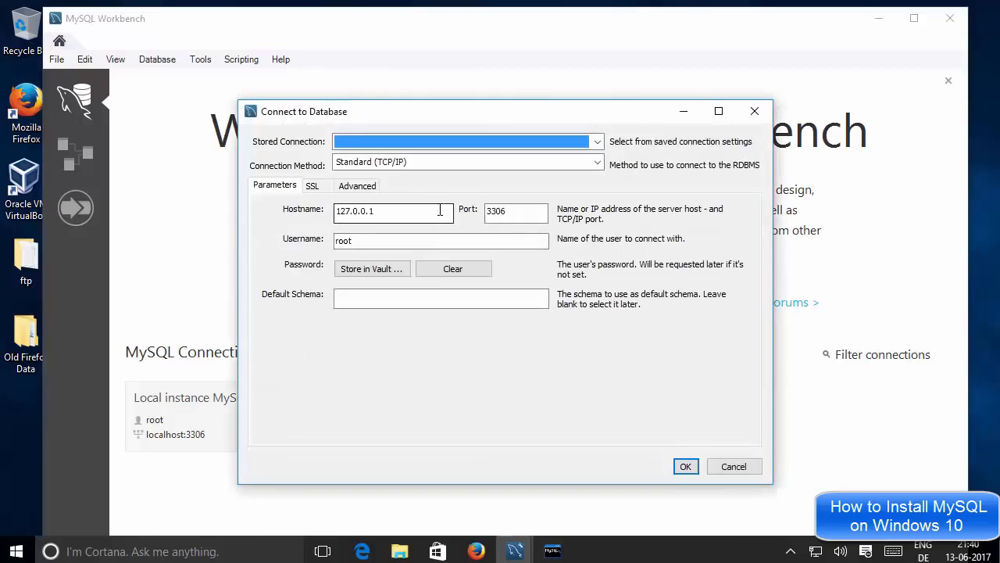
Step: Choose the stored 'Local instance MySQL Router' connection on localhost with user root
{"action": "left_click", "coordinate": [385, 138]}
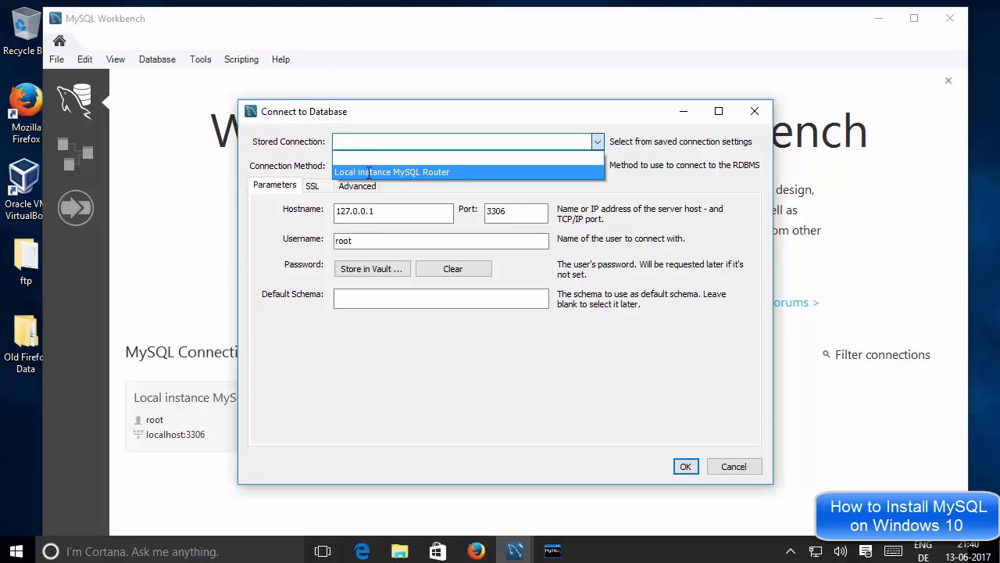
{"action": "left_click", "coordinate": [368, 173]}
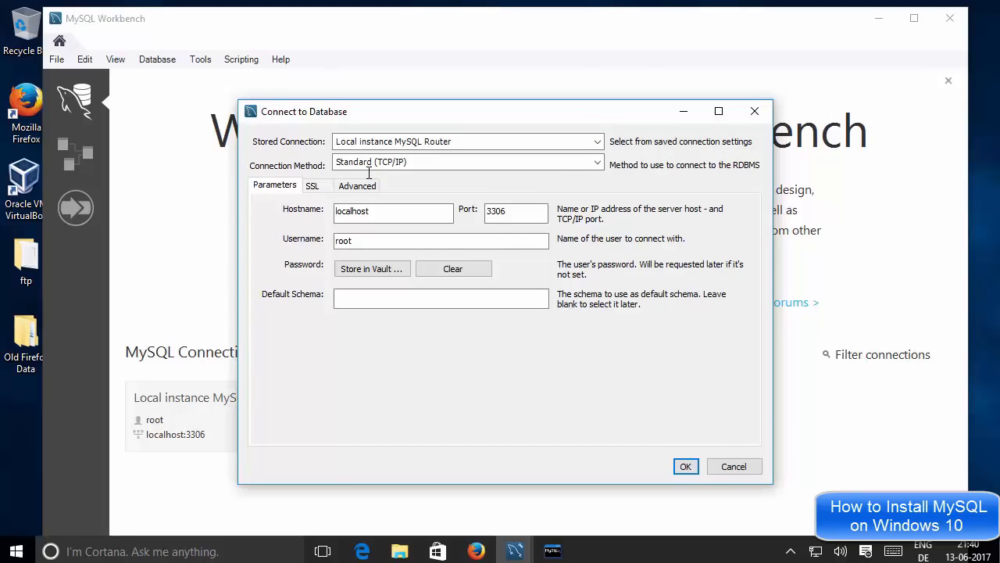
{"action": "left_click", "coordinate": [386, 211]}
{"action": "left_click_drag", "start_coordinate": [375, 212], "coordinate": [335, 236]}
{"action": "left_click", "coordinate": [374, 240]}
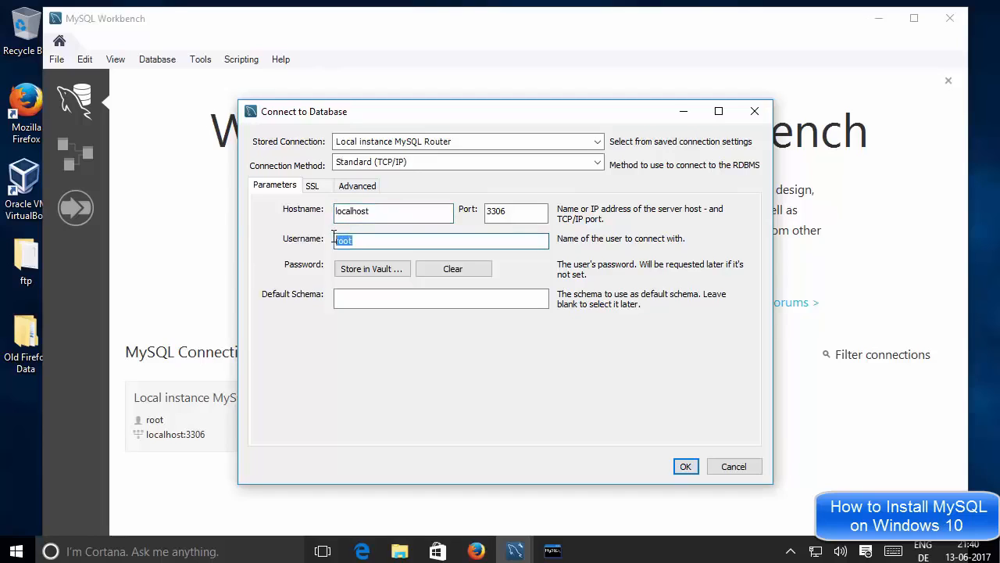
Step: Save the root user's password in the vault and connect
{"action": "left_click", "coordinate": [358, 269]}
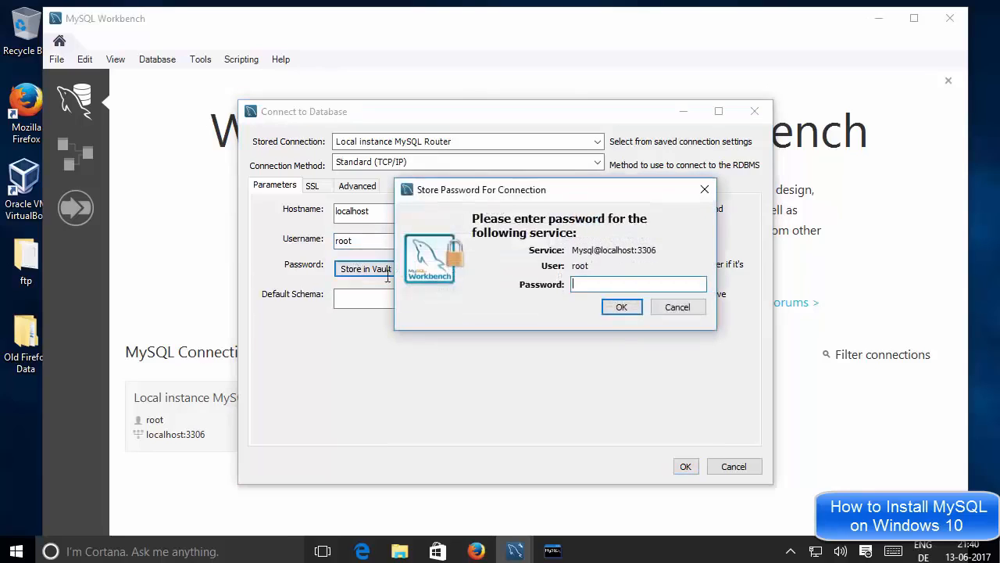
{"action": "type", "text": "****"}
{"action": "left_click", "coordinate": [621, 307]}
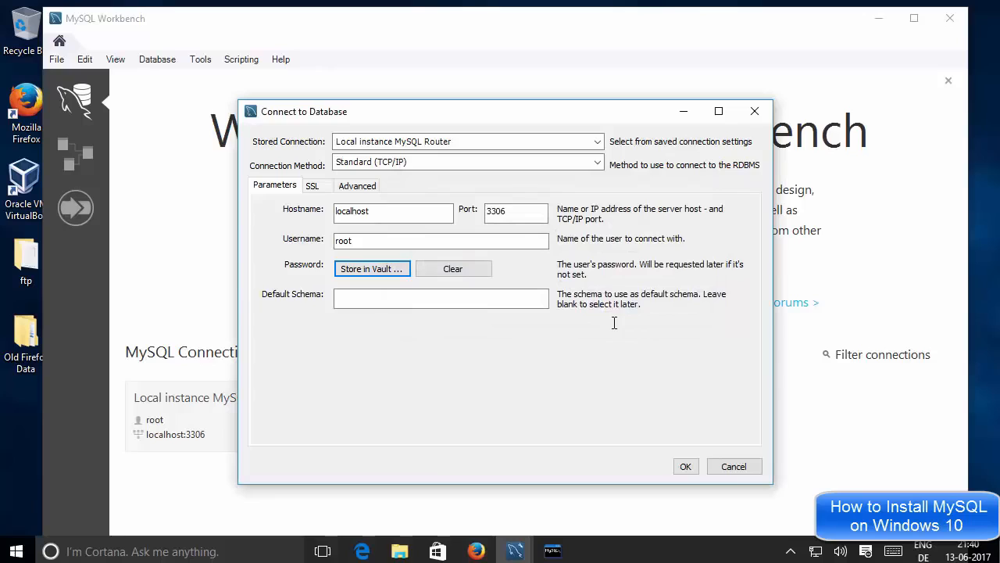
{"action": "left_click", "coordinate": [686, 466]}
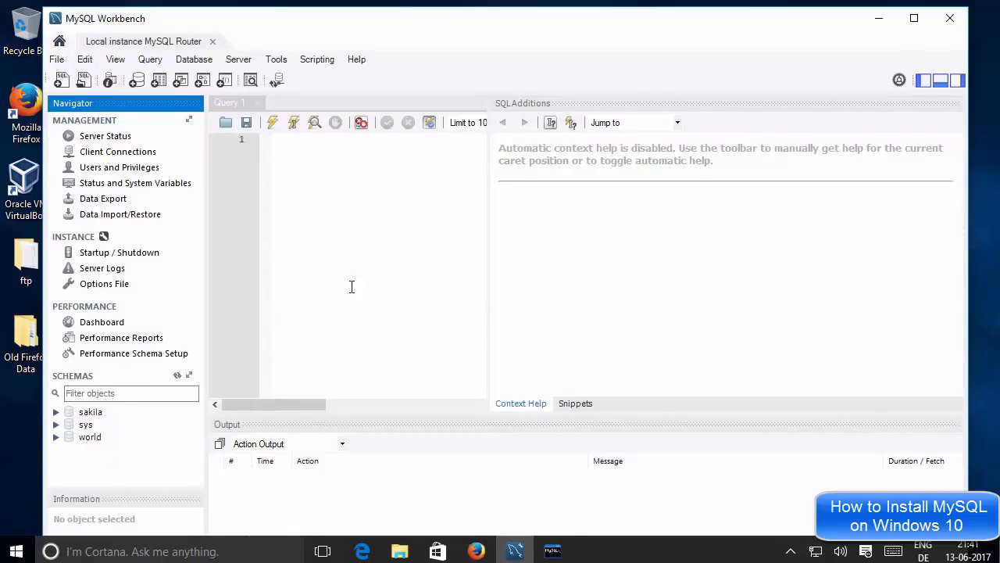
Step: Widen the query editor and expand the world schema in the Navigator
{"action": "left_click", "coordinate": [413, 241]}
{"action": "left_click_drag", "start_coordinate": [490, 270], "coordinate": [787, 270]}
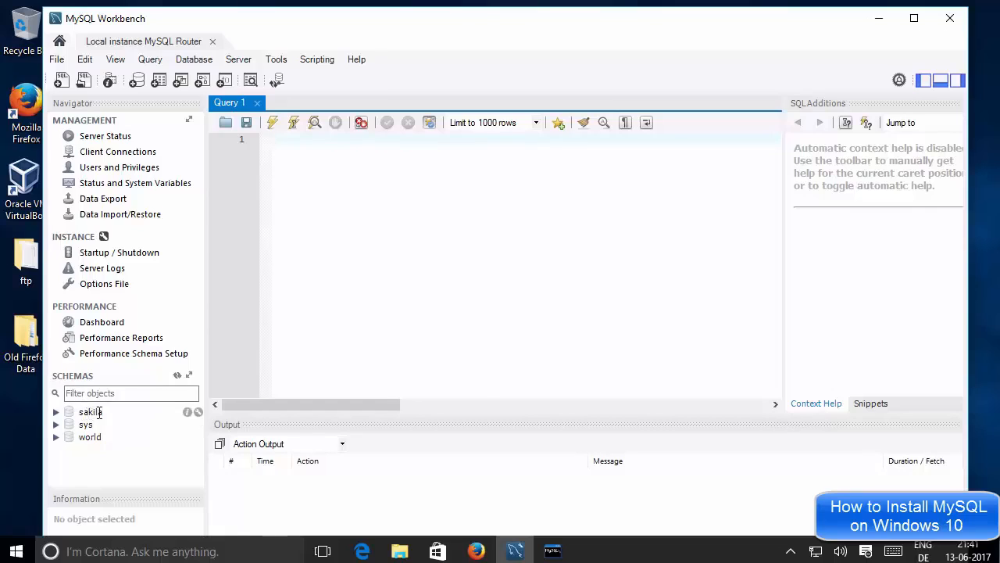
{"action": "double_click", "coordinate": [90, 437]}
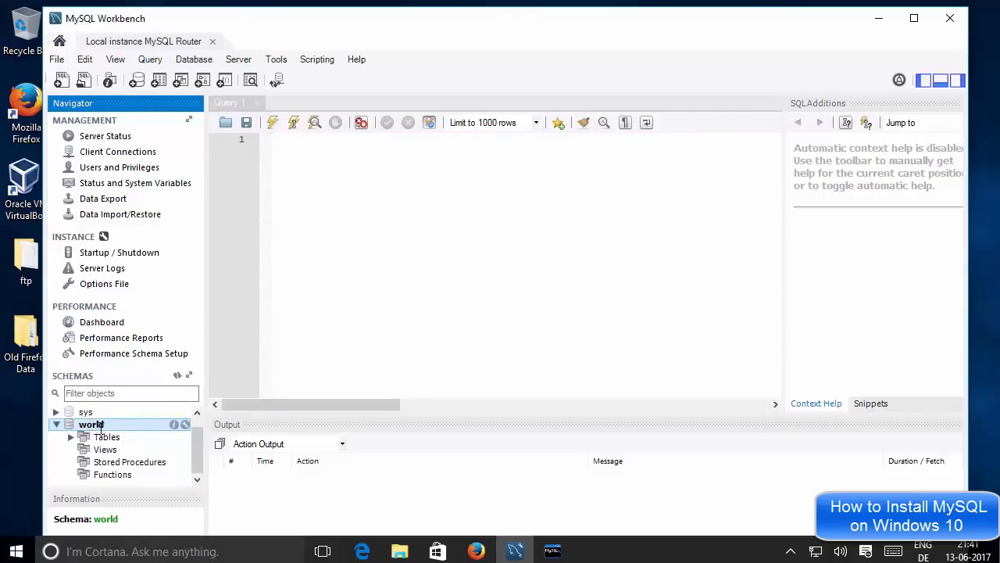
{"action": "left_click", "coordinate": [105, 425]}
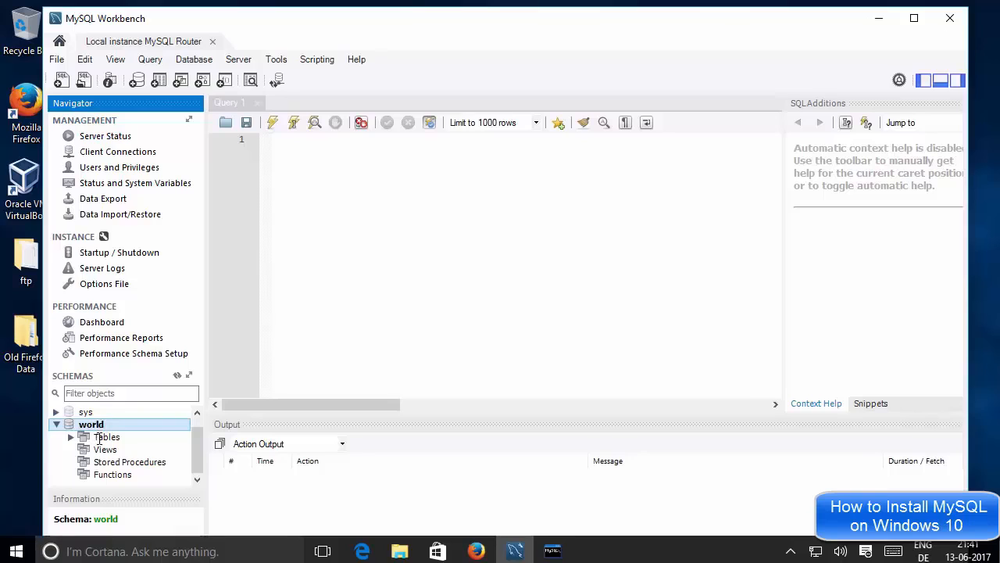
Step: Expand world's Tables to list city, country and countrylanguage, inserting countrylanguage into the query
{"action": "left_click", "coordinate": [99, 438]}
{"action": "double_click", "coordinate": [99, 438]}
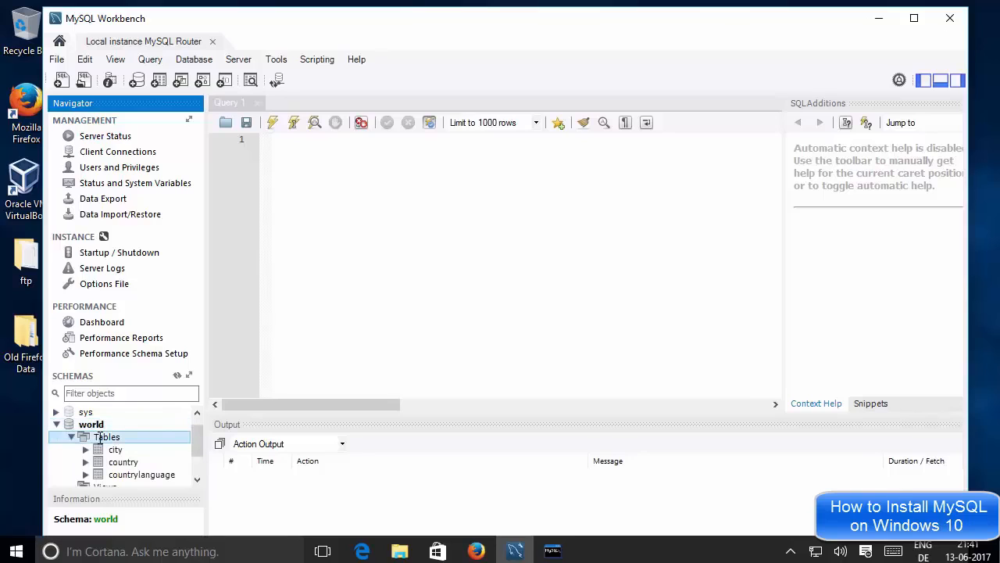
{"action": "left_click_drag", "start_coordinate": [196, 437], "coordinate": [201, 460]}
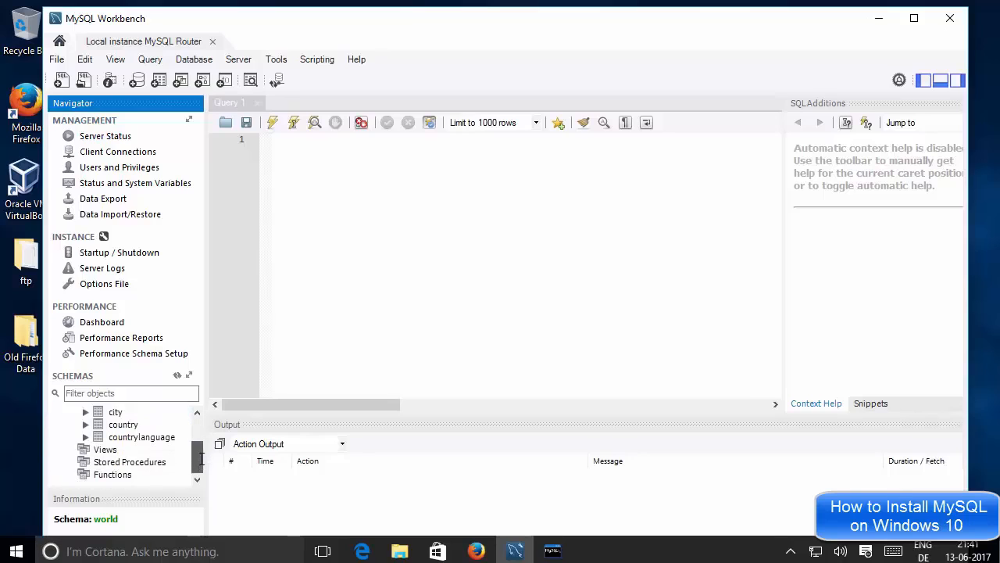
{"action": "left_click", "coordinate": [119, 413]}
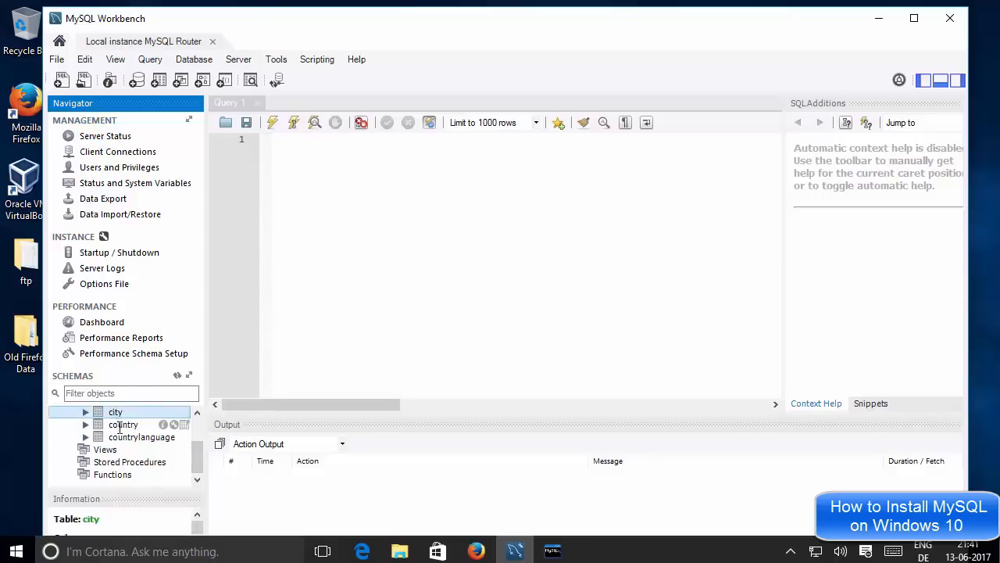
{"action": "left_click", "coordinate": [119, 426]}
{"action": "double_click", "coordinate": [141, 436]}
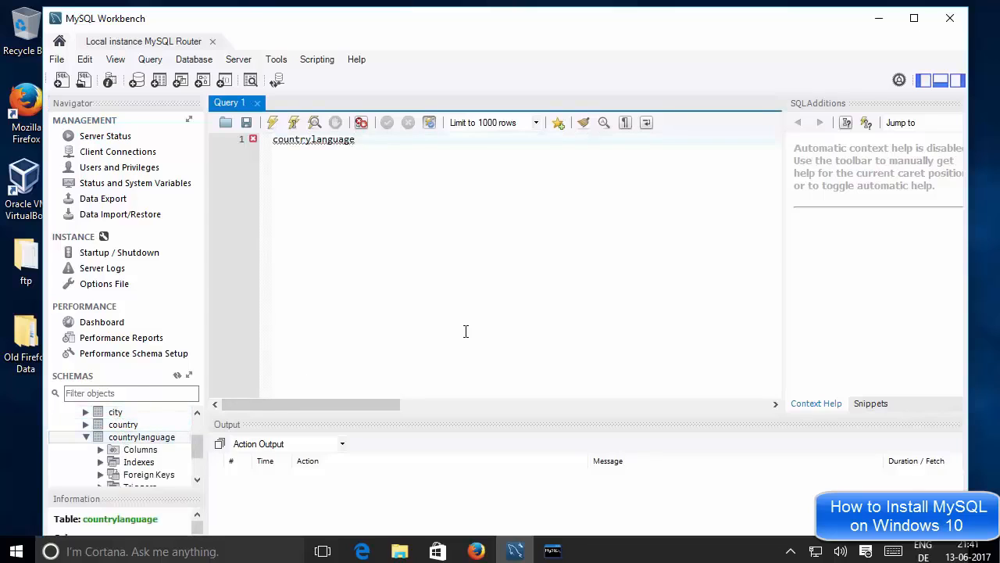